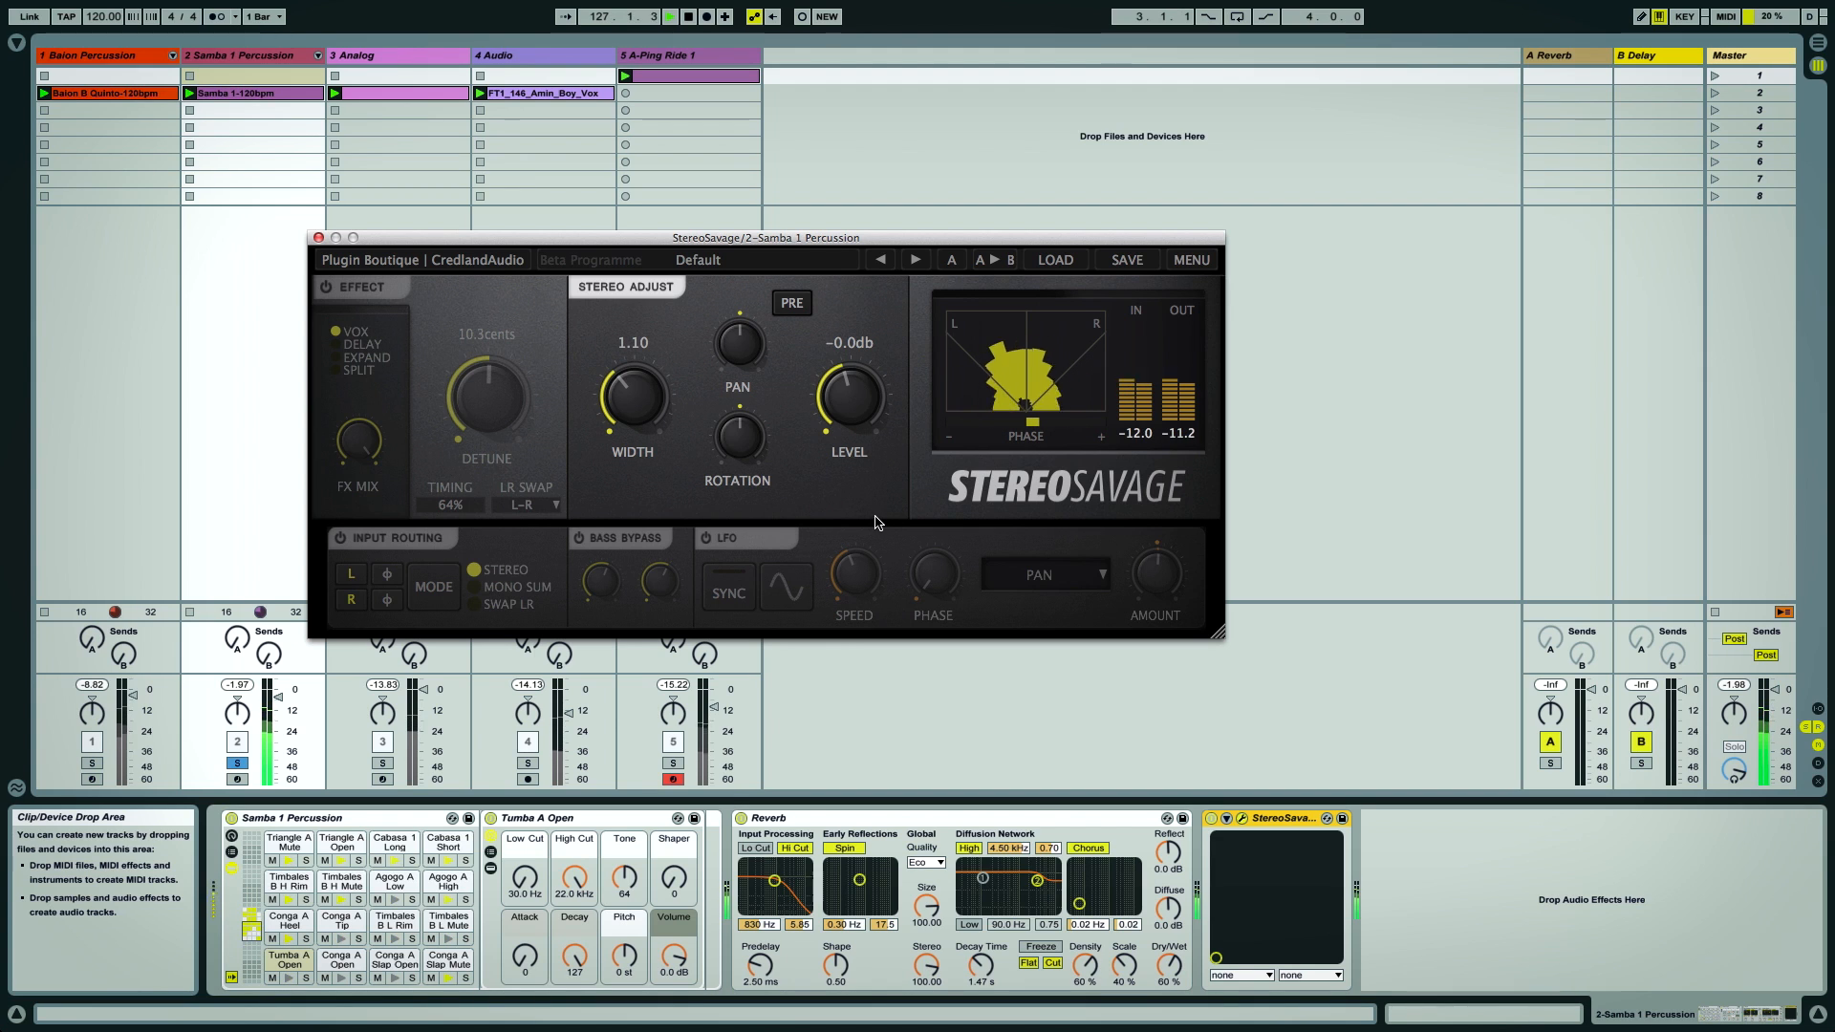
Bypass the Samba 1 Percussion Reverb and switch it back on to compare
{"action": "left_click", "coordinate": [741, 818]}
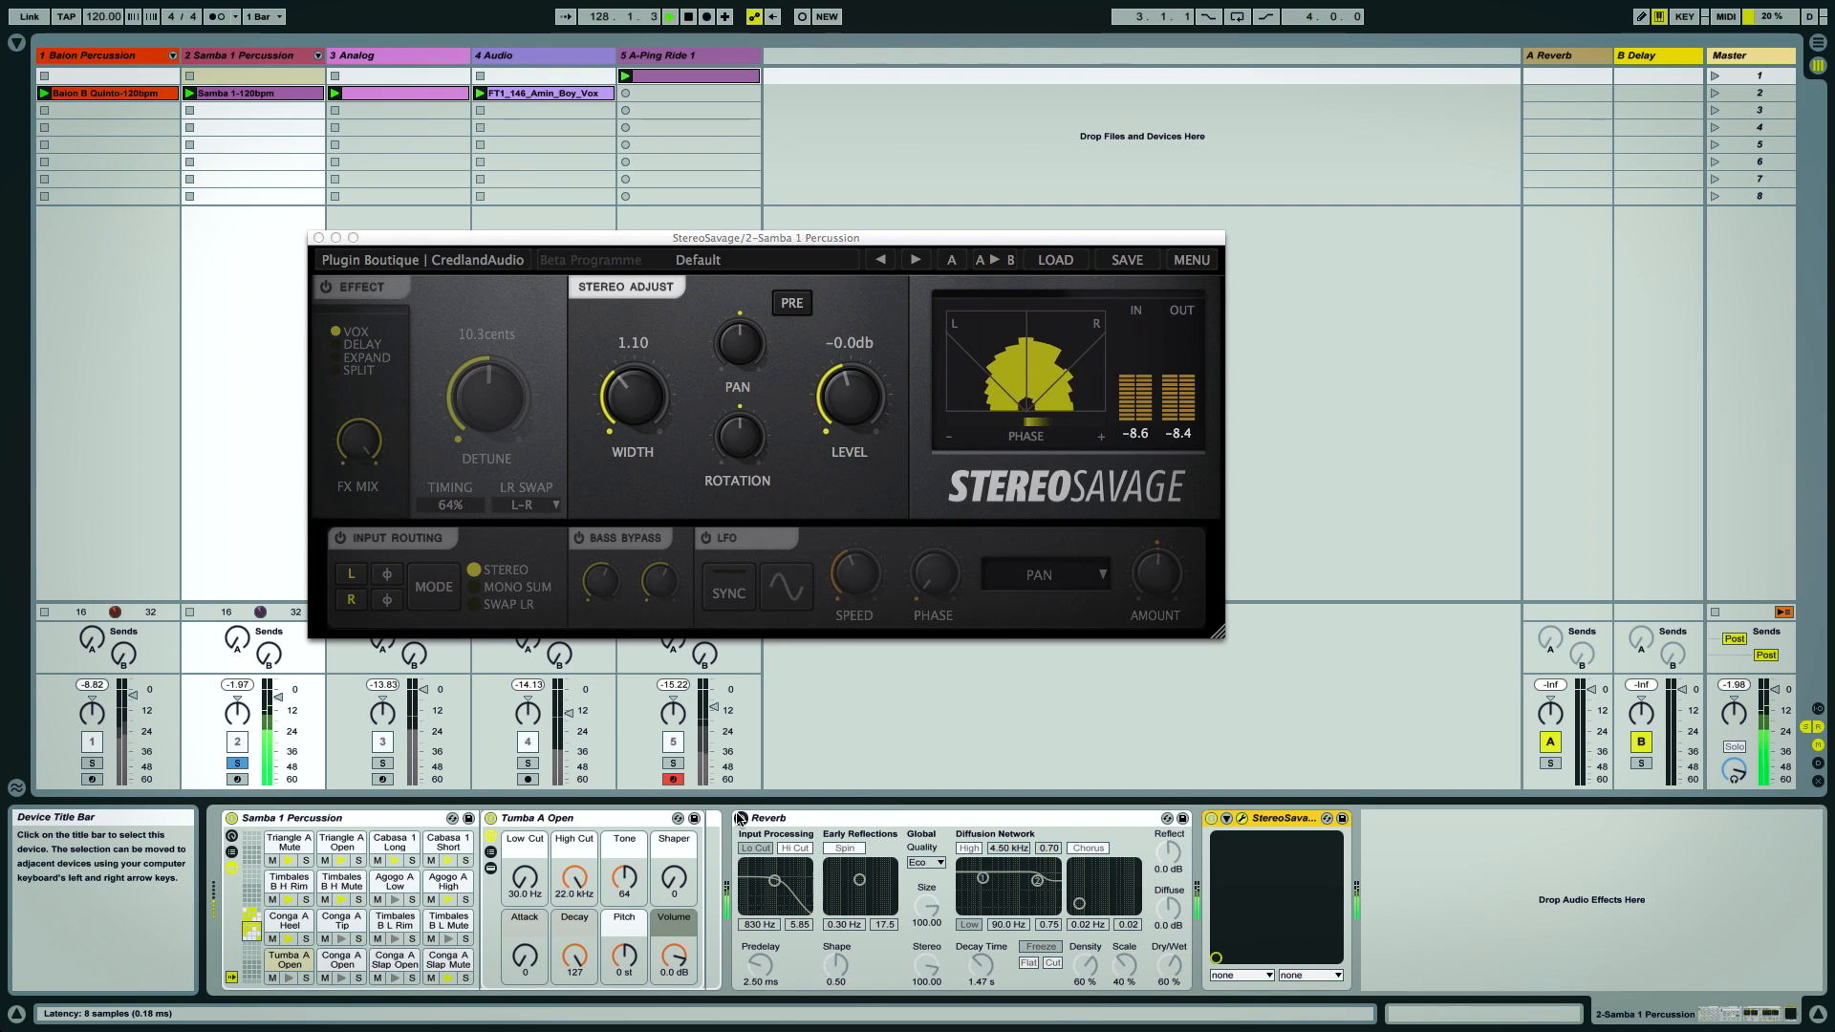
{"action": "left_click", "coordinate": [741, 819]}
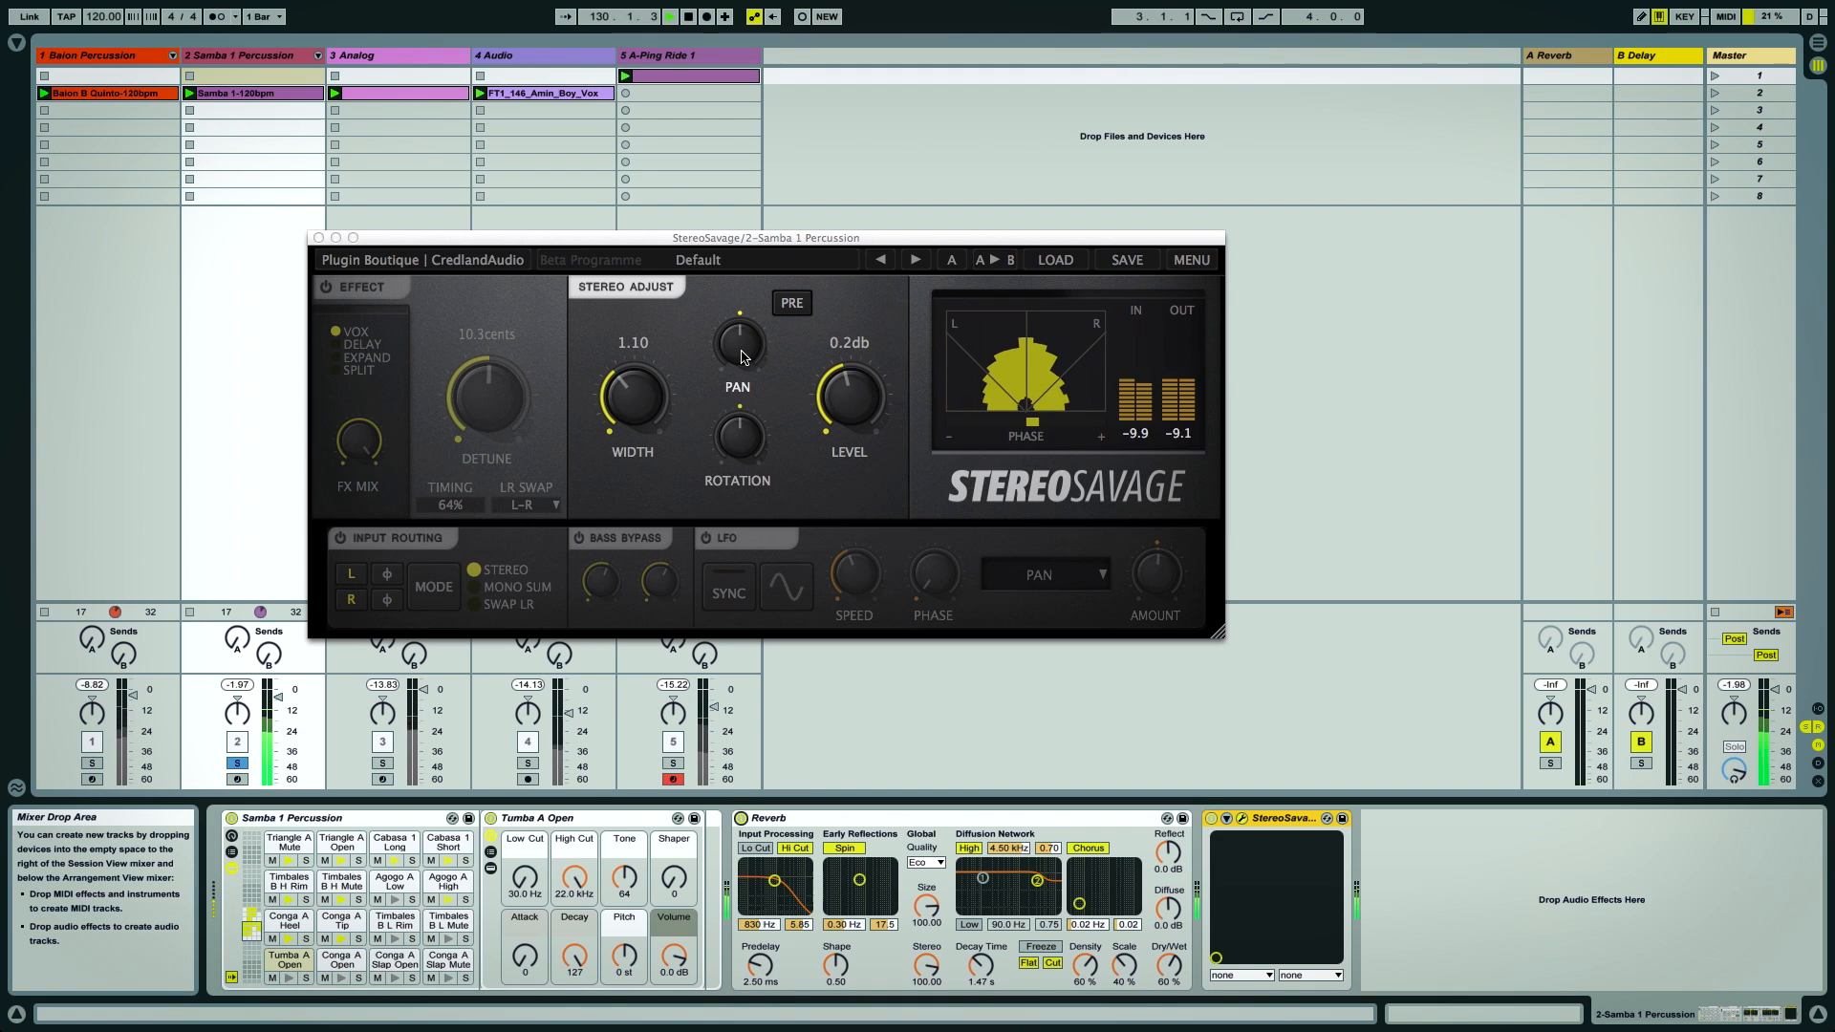
Sweep StereoSavage's Pan to 1.00 and left, and Rotation to -1.00, resetting both to default
{"action": "left_click_drag", "start_coordinate": [742, 356], "coordinate": [738, 221]}
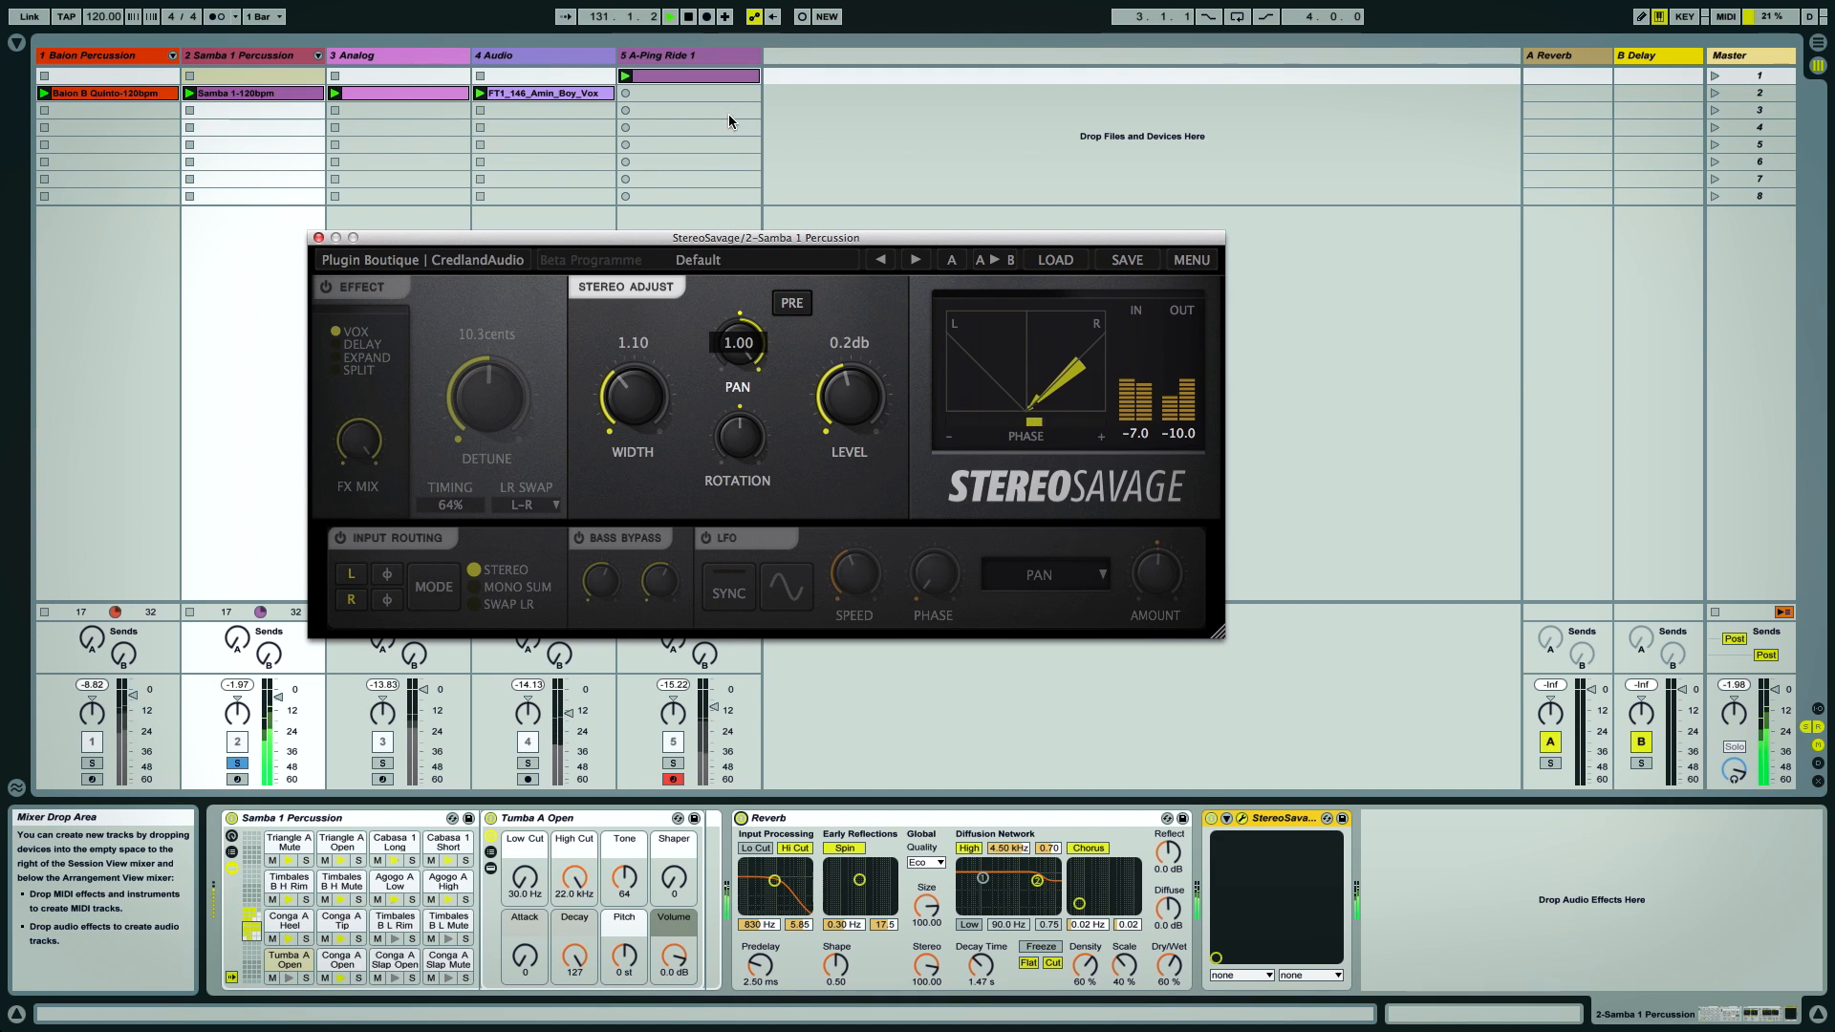
{"action": "left_click_drag", "start_coordinate": [729, 113], "coordinate": [729, 115]}
{"action": "left_click_drag", "start_coordinate": [742, 338], "coordinate": [731, 268]}
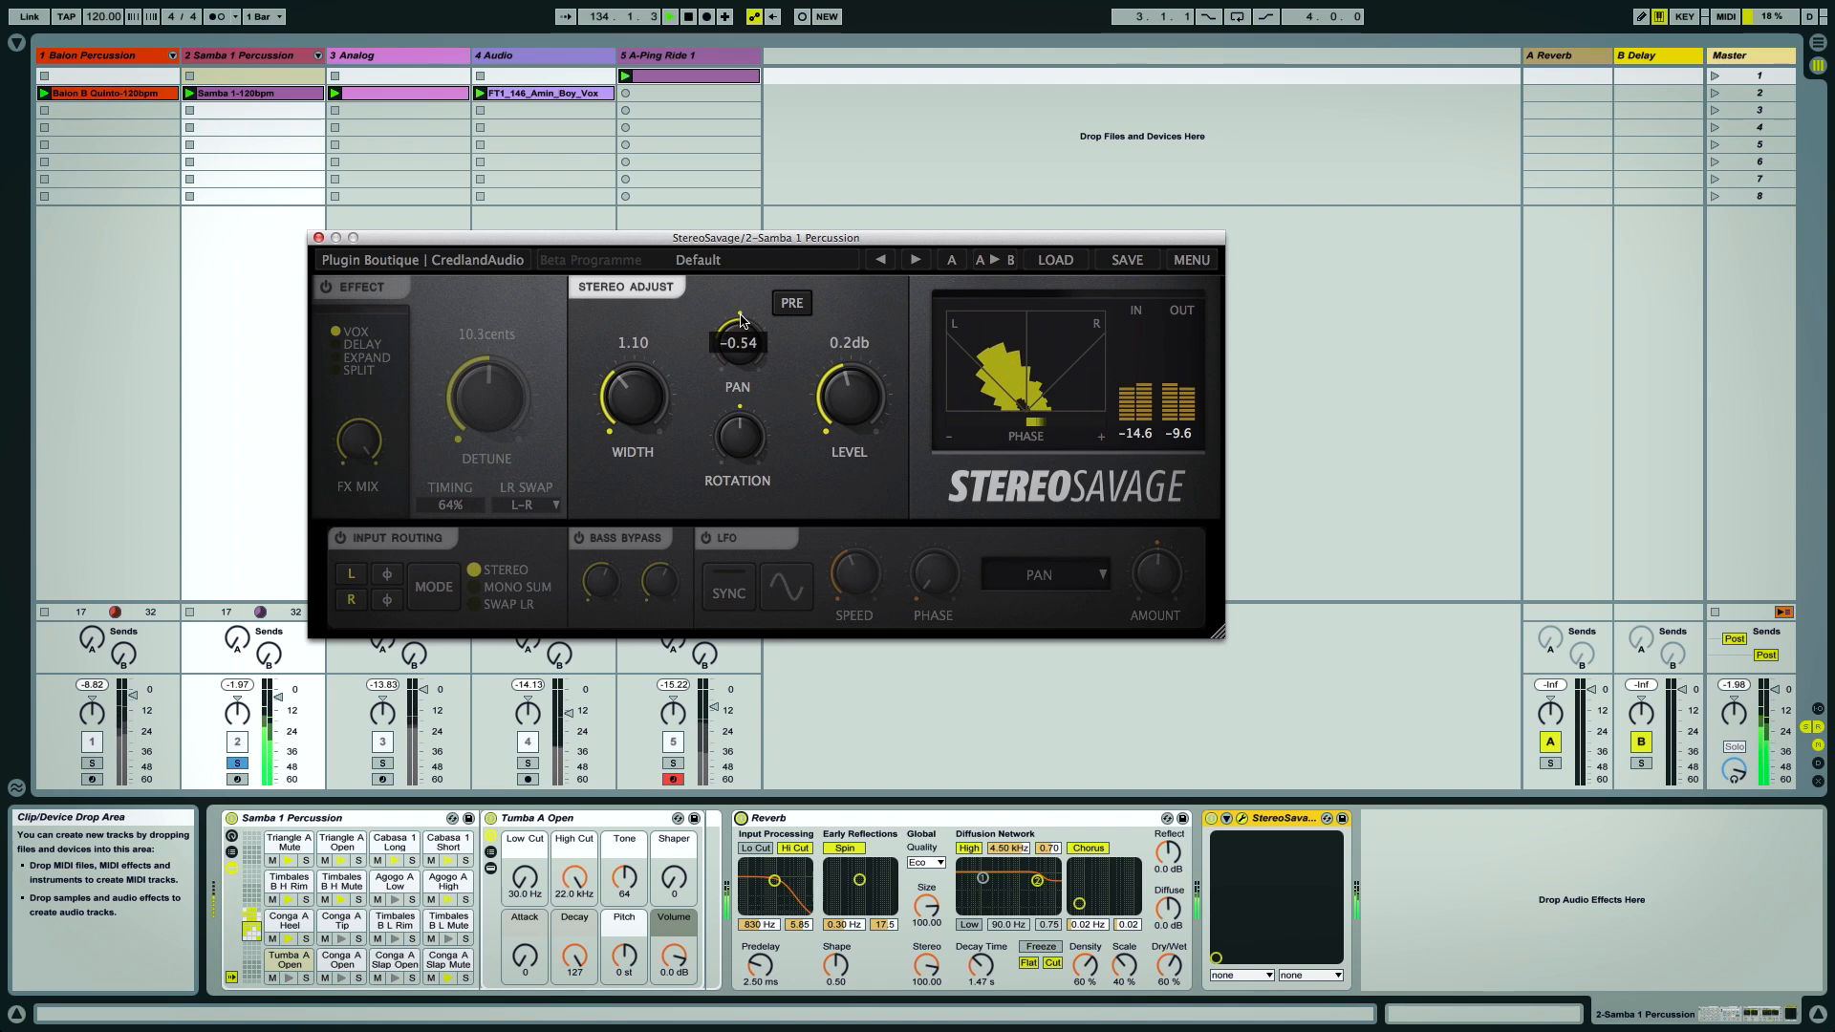
{"action": "double_click", "coordinate": [741, 330]}
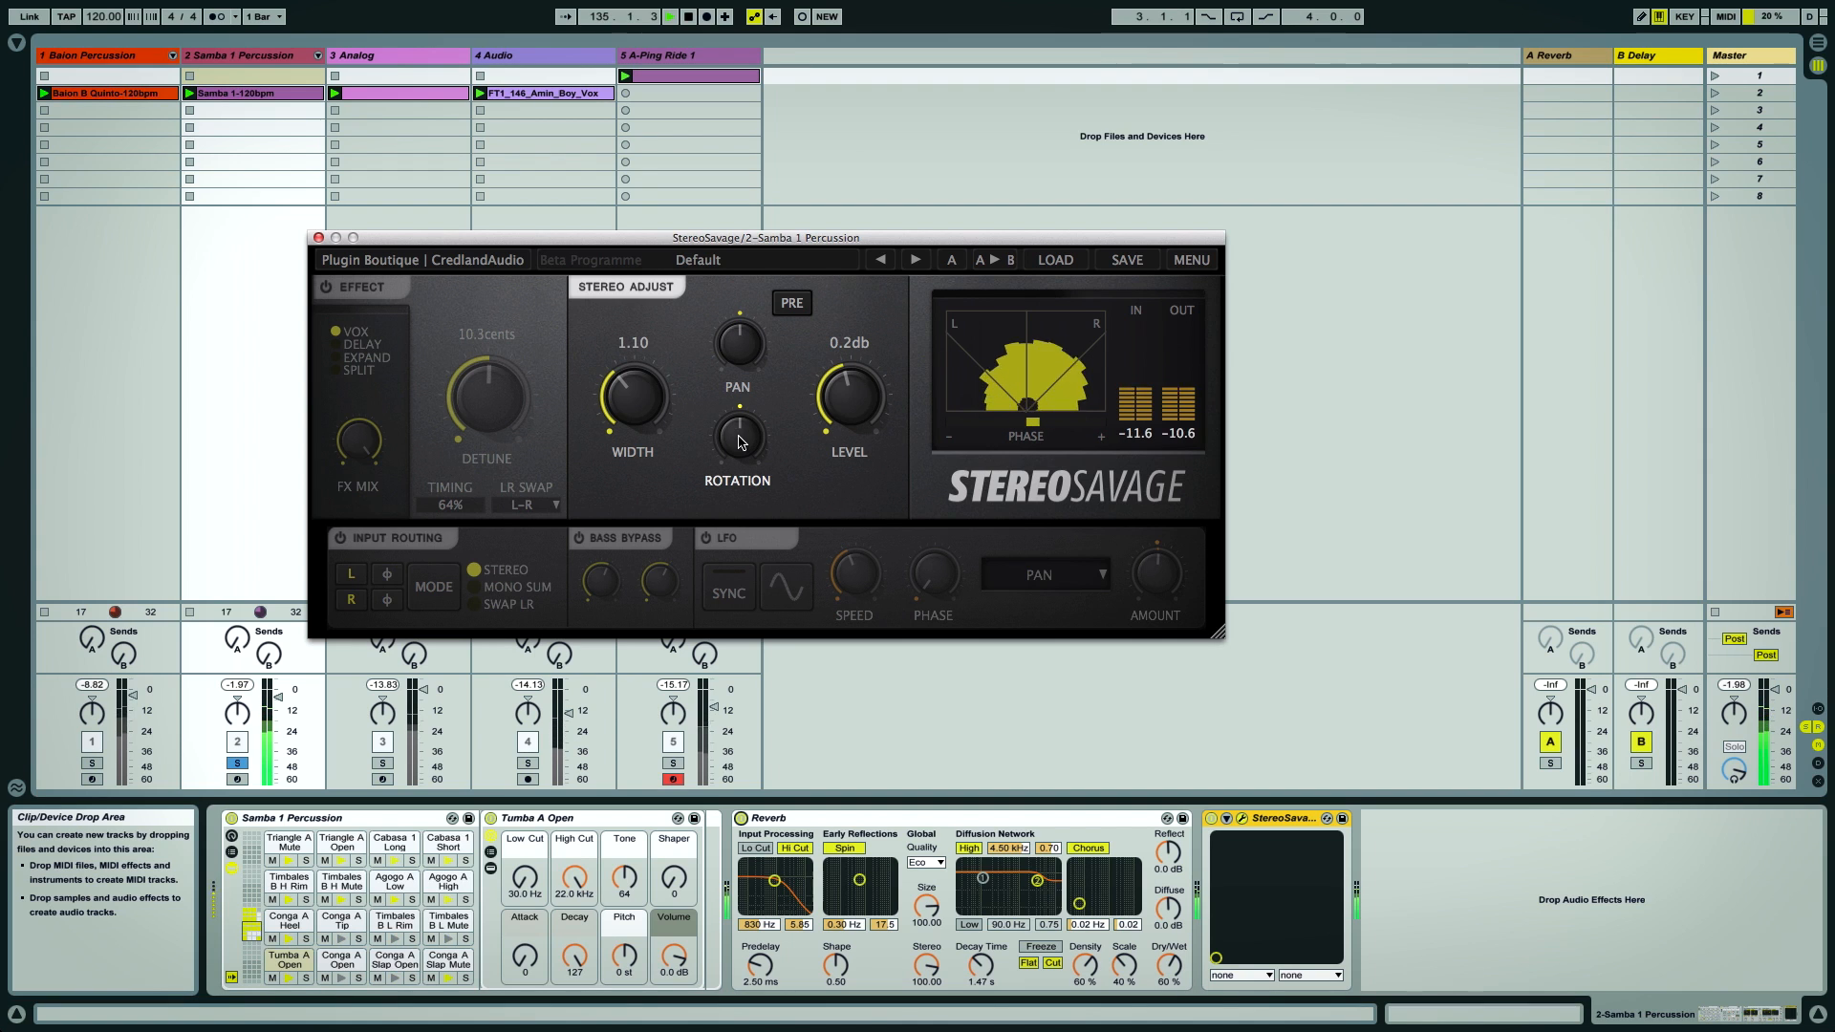
{"action": "left_click_drag", "start_coordinate": [740, 446], "coordinate": [770, 682]}
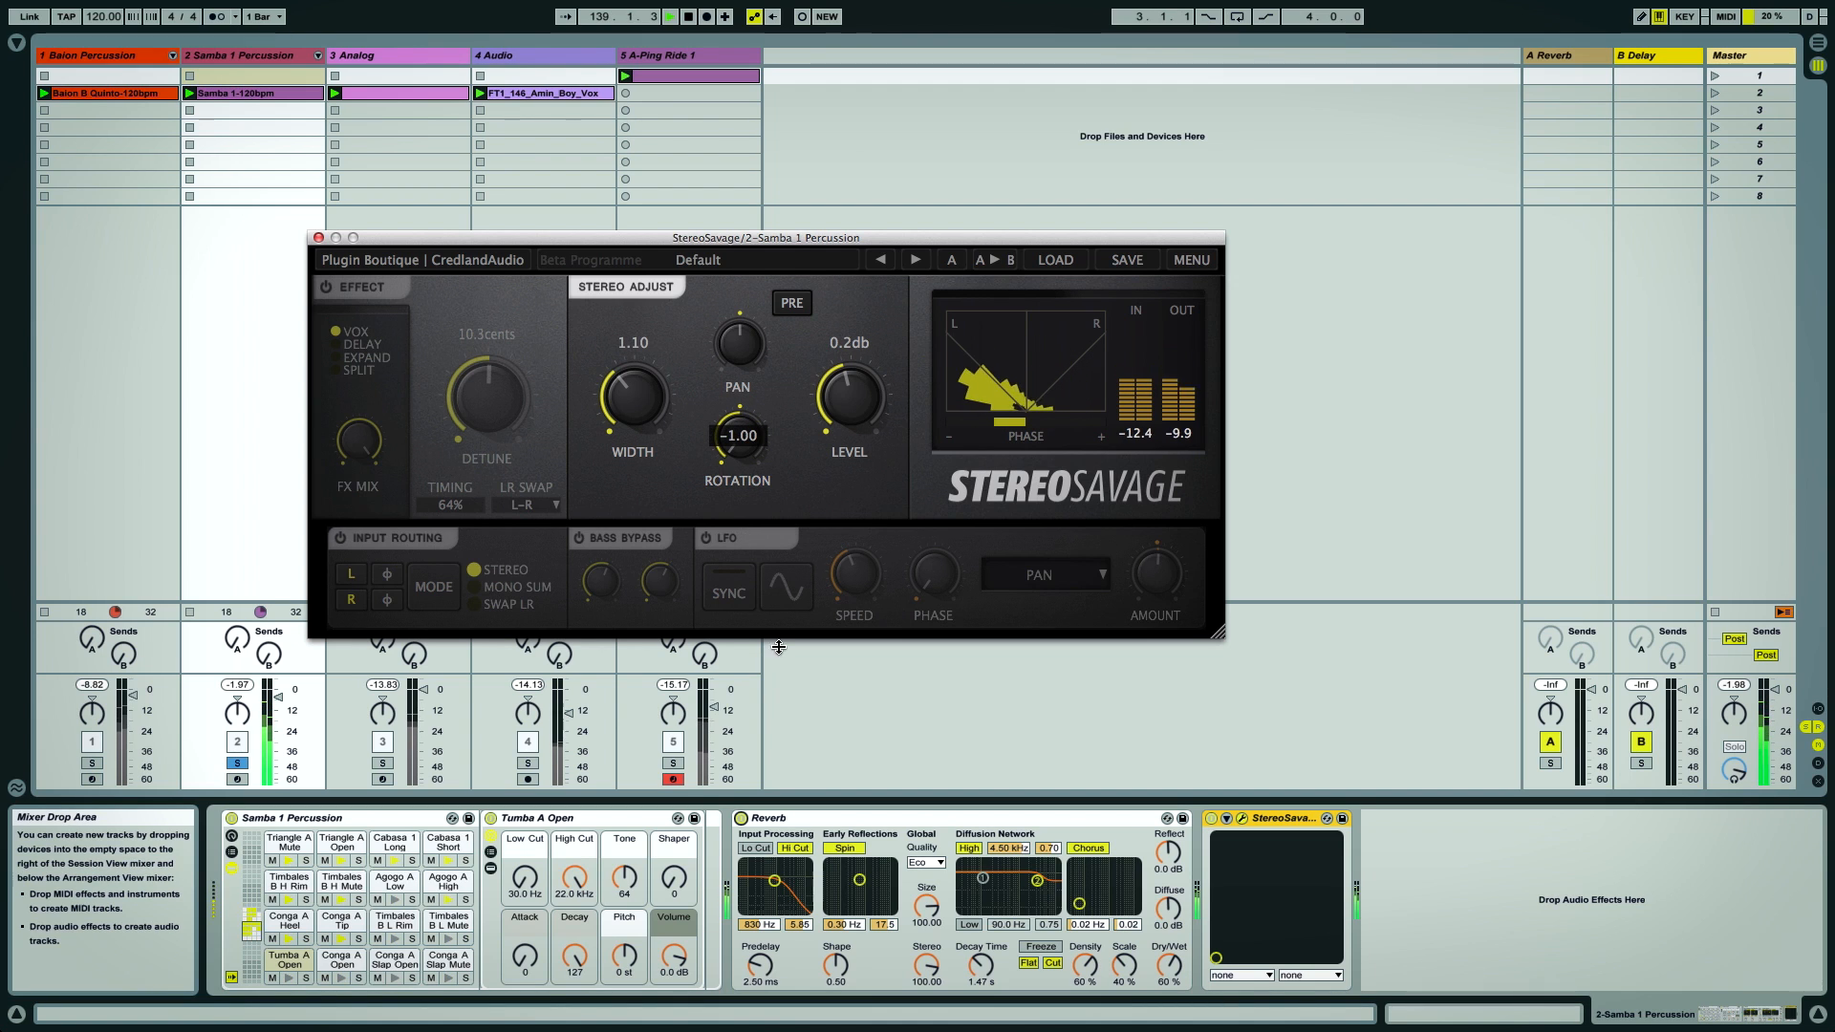
{"action": "double_click", "coordinate": [742, 443]}
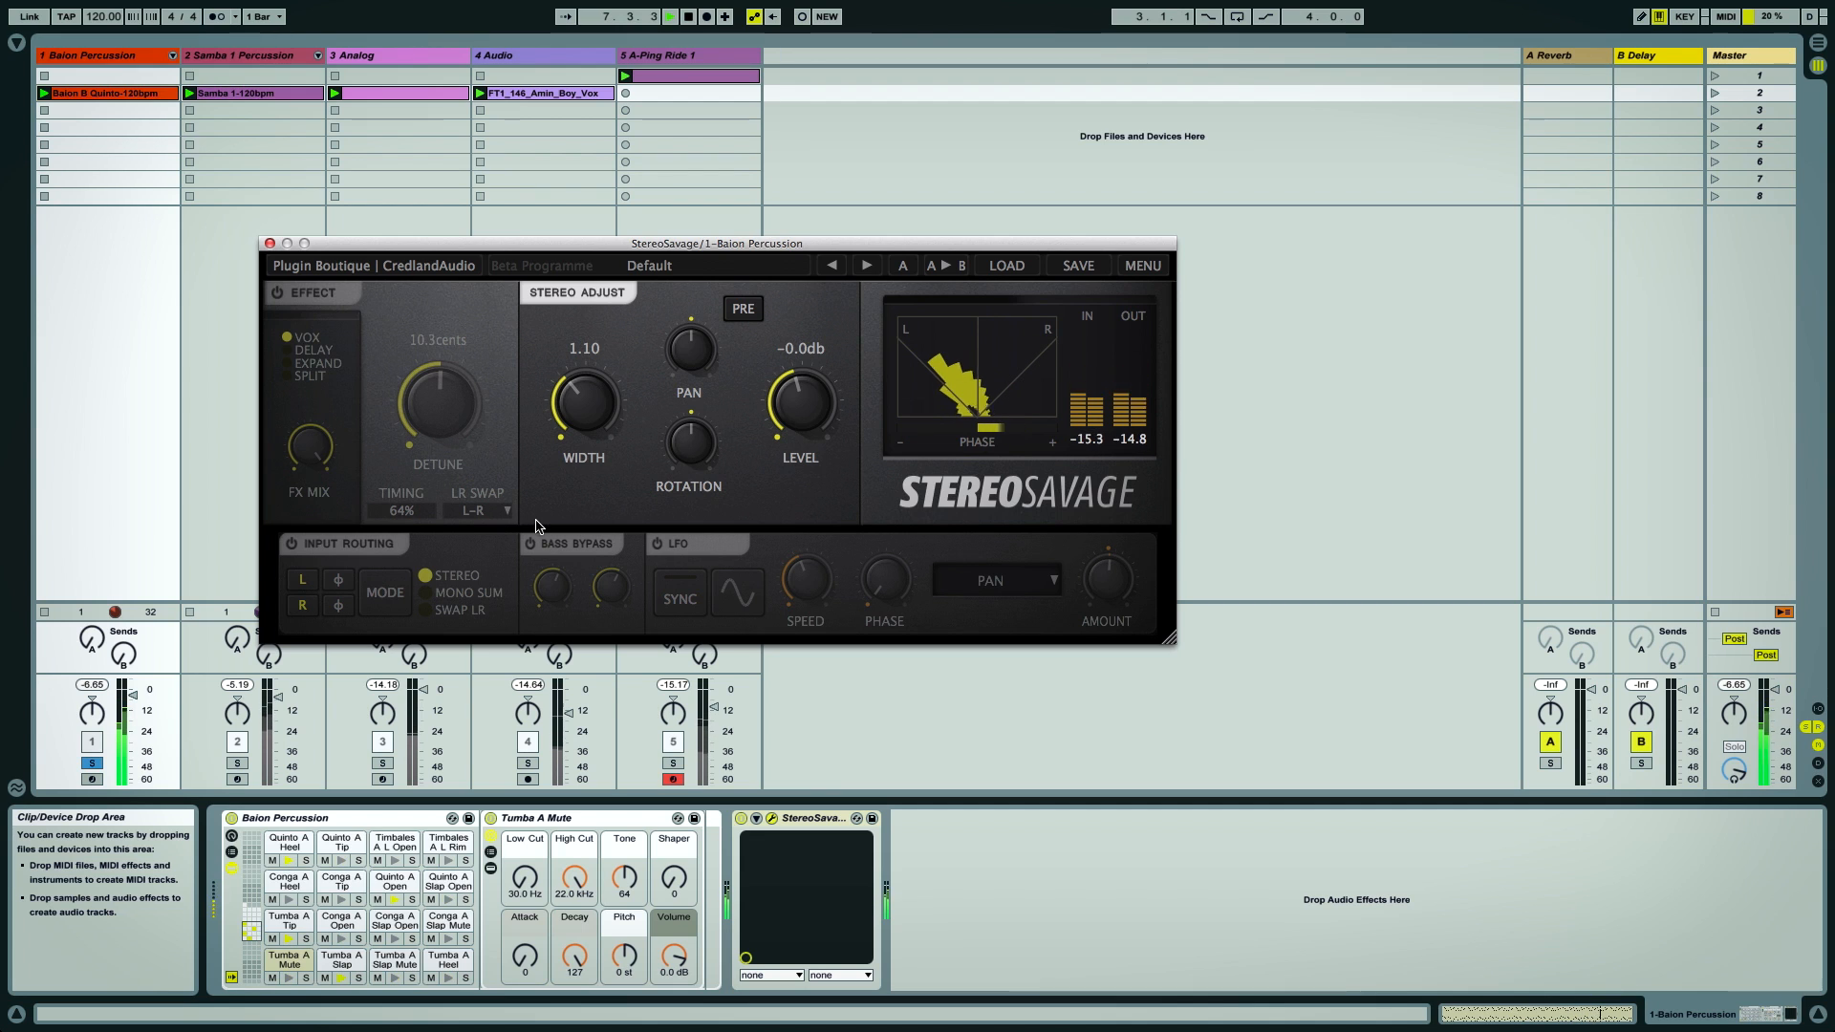
Enable the Effect section on Baion Percussion in Vox mode and raise the Detune to about 15.7 cents
{"action": "left_click", "coordinate": [279, 295]}
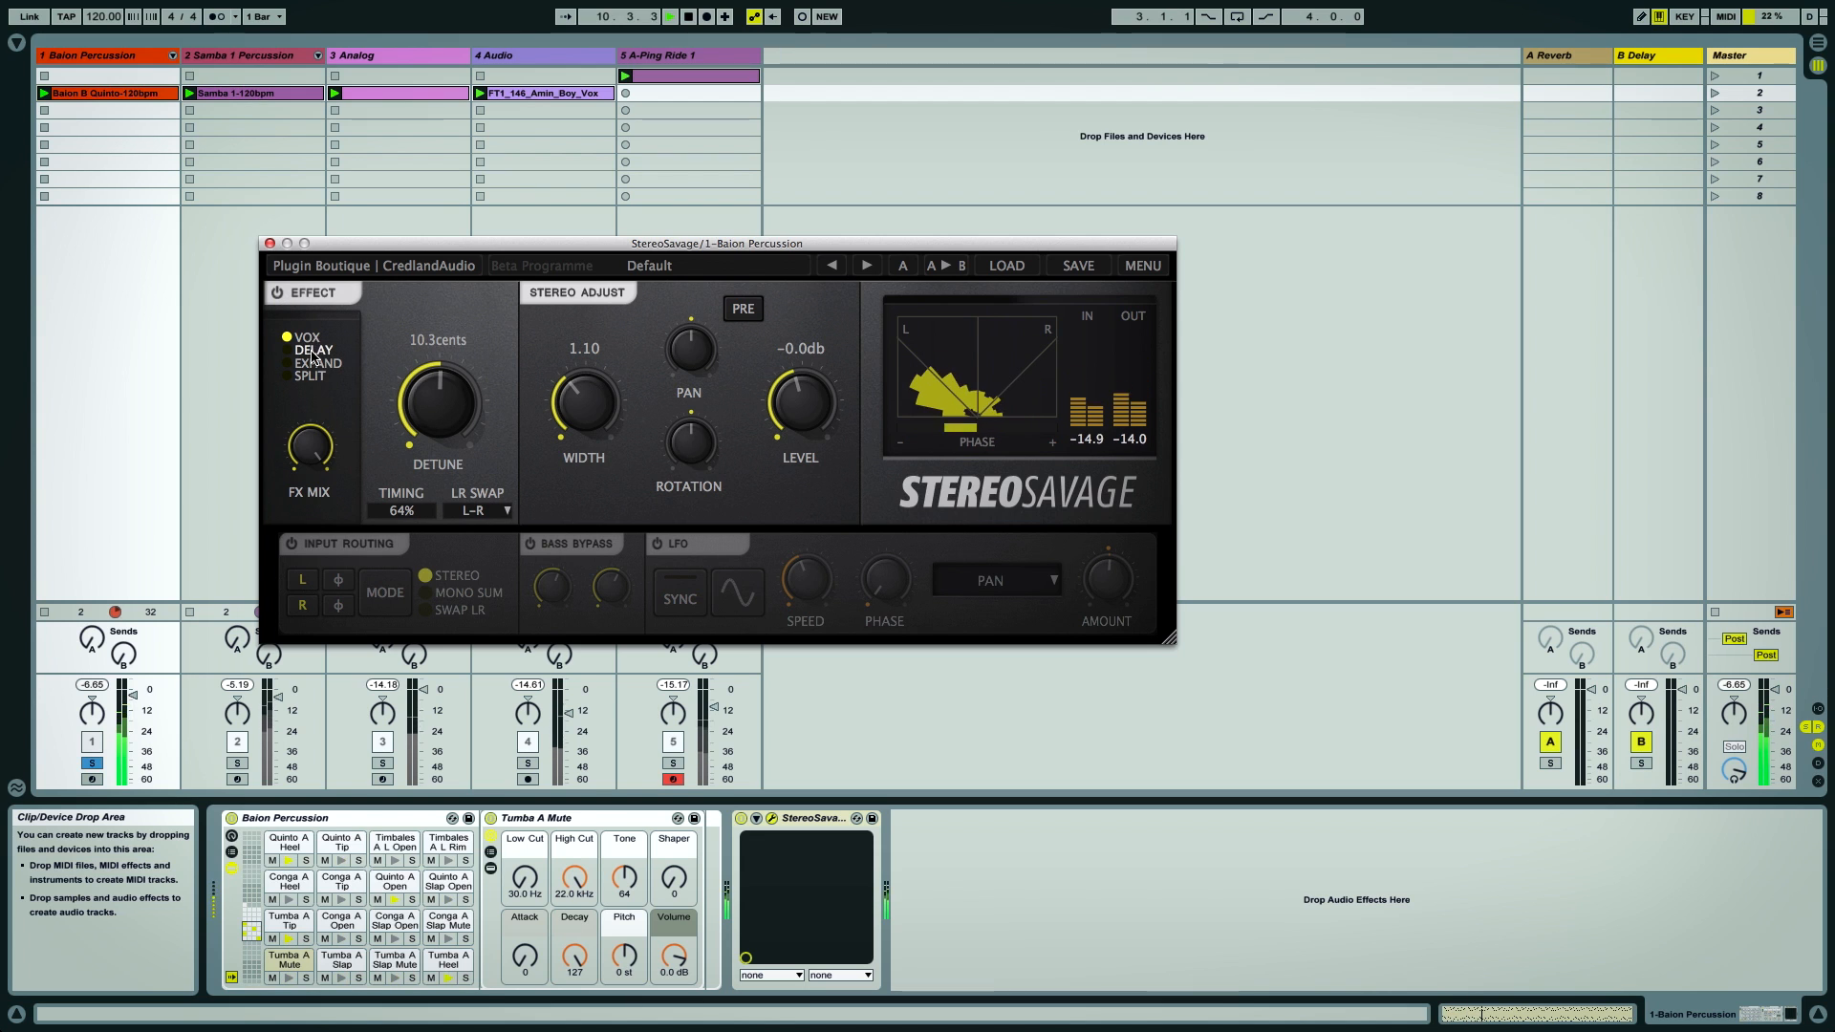
{"action": "left_click_drag", "start_coordinate": [437, 392], "coordinate": [440, 371]}
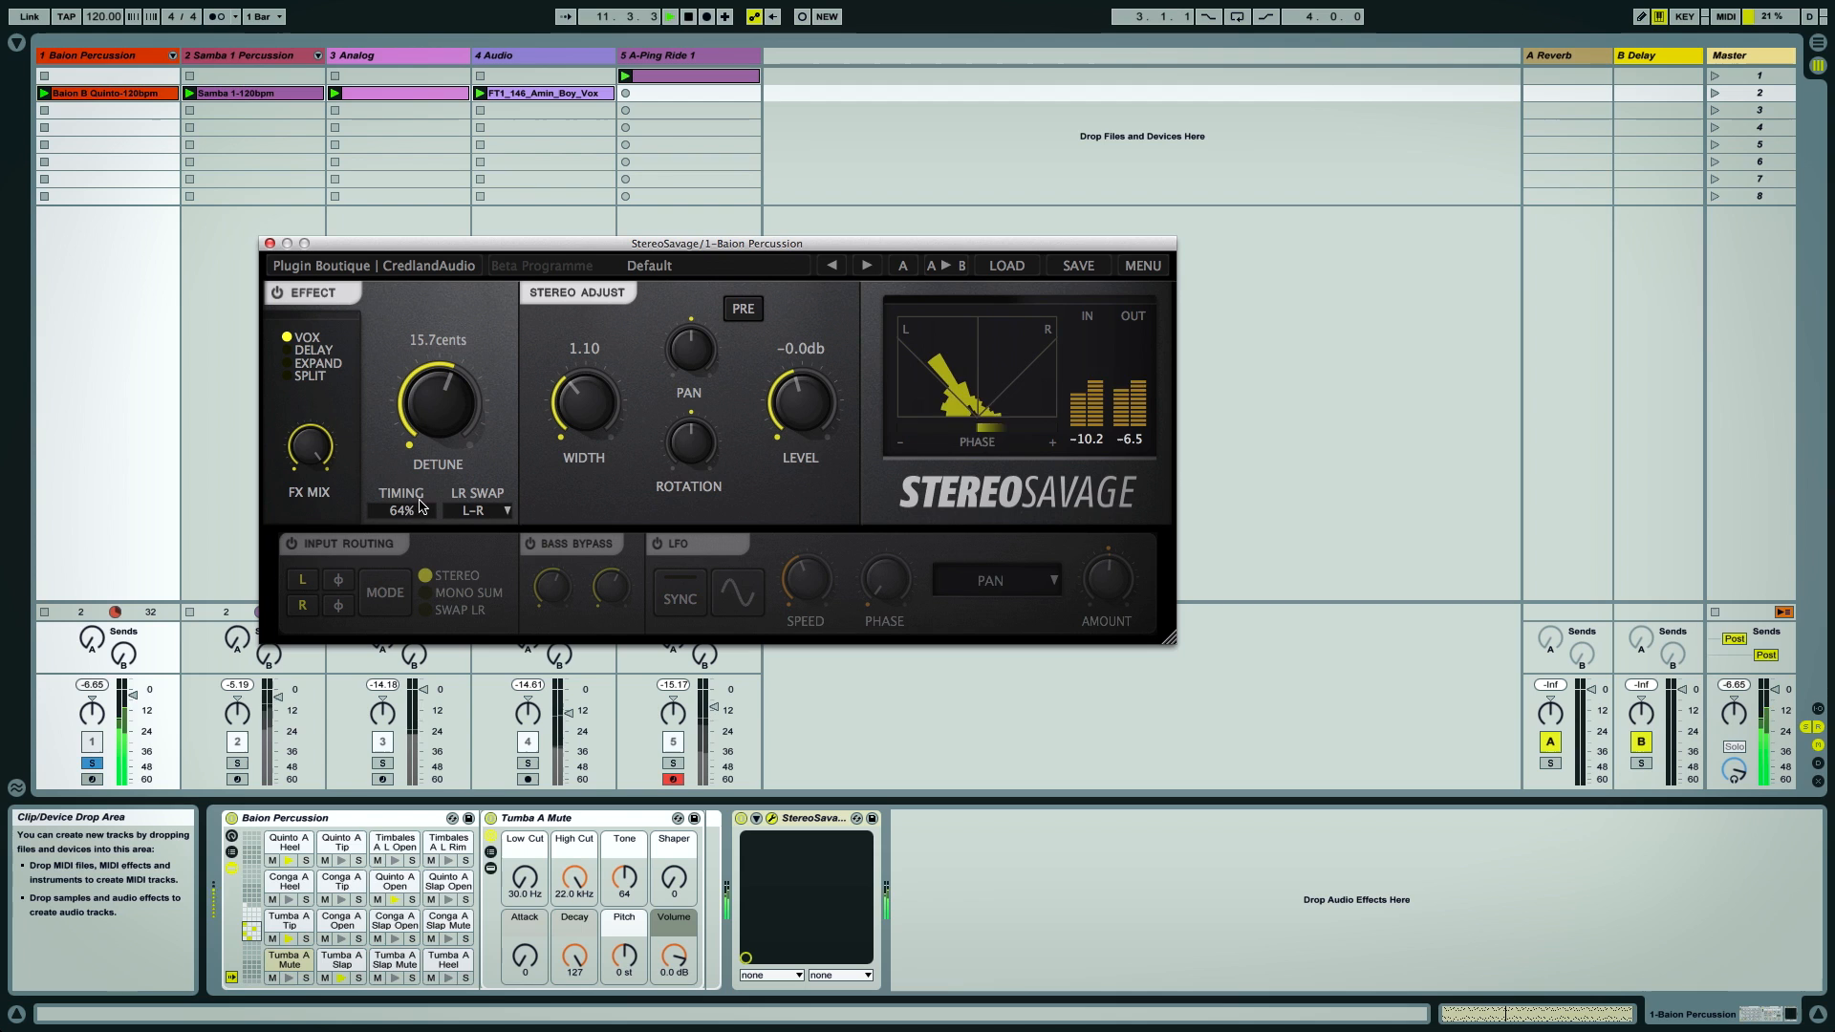
{"action": "left_click_drag", "start_coordinate": [411, 506], "coordinate": [390, 510]}
{"action": "left_click_drag", "start_coordinate": [438, 402], "coordinate": [440, 386]}
Switch the effect to Delay mode and set the delay to about 11.3 ms
{"action": "left_click", "coordinate": [314, 350]}
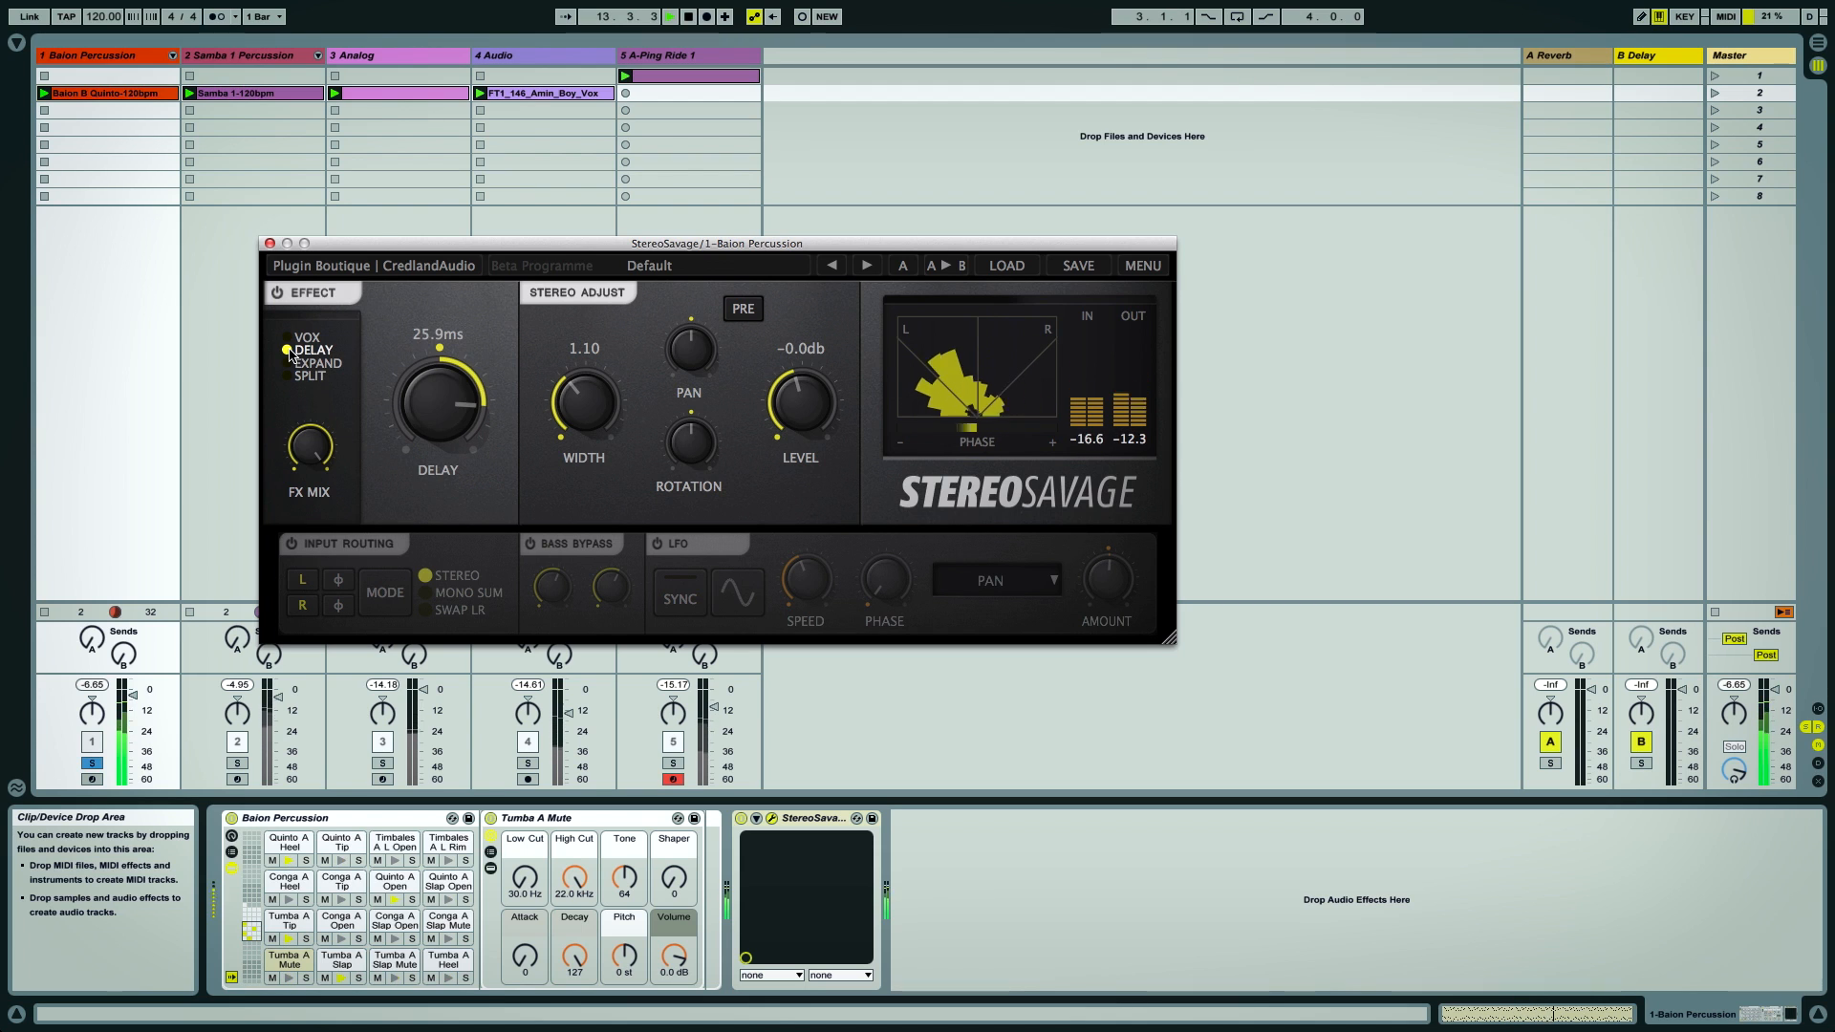
{"action": "left_click_drag", "start_coordinate": [449, 451], "coordinate": [452, 475]}
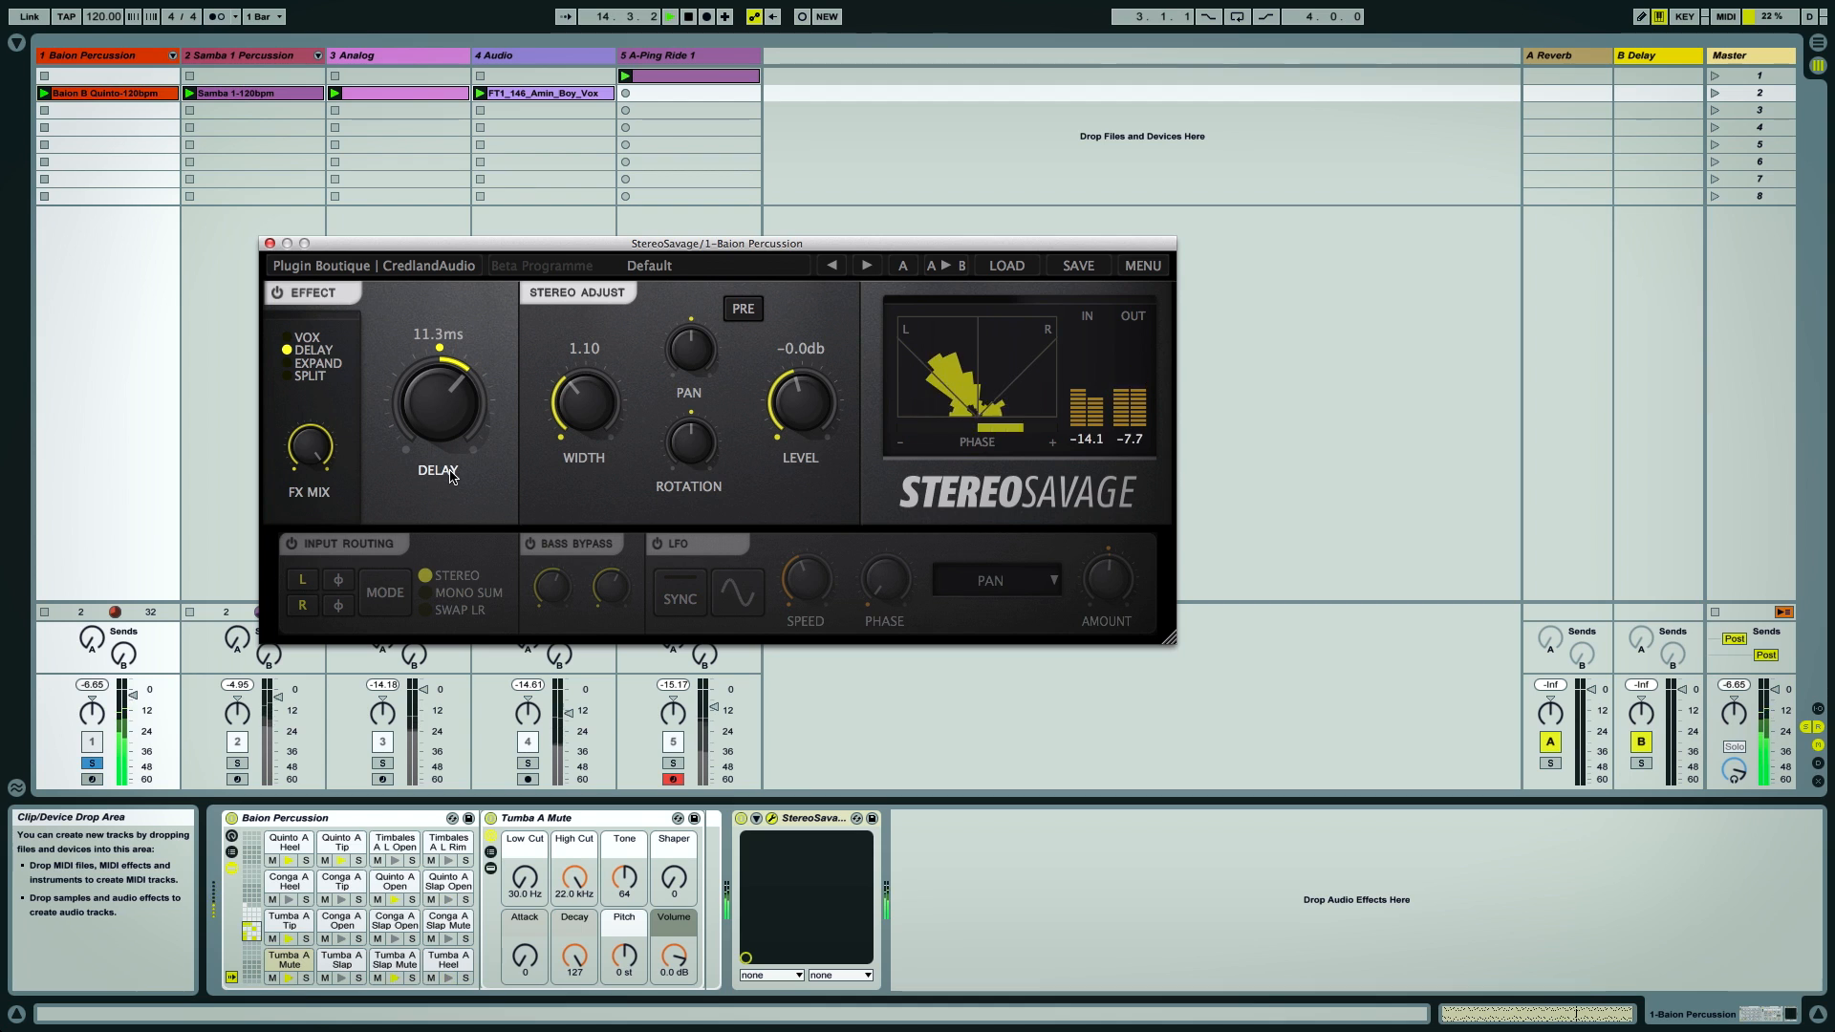
Switch the effect to Expand mode and adjust its Size and the FX Mix
{"action": "left_click", "coordinate": [317, 363]}
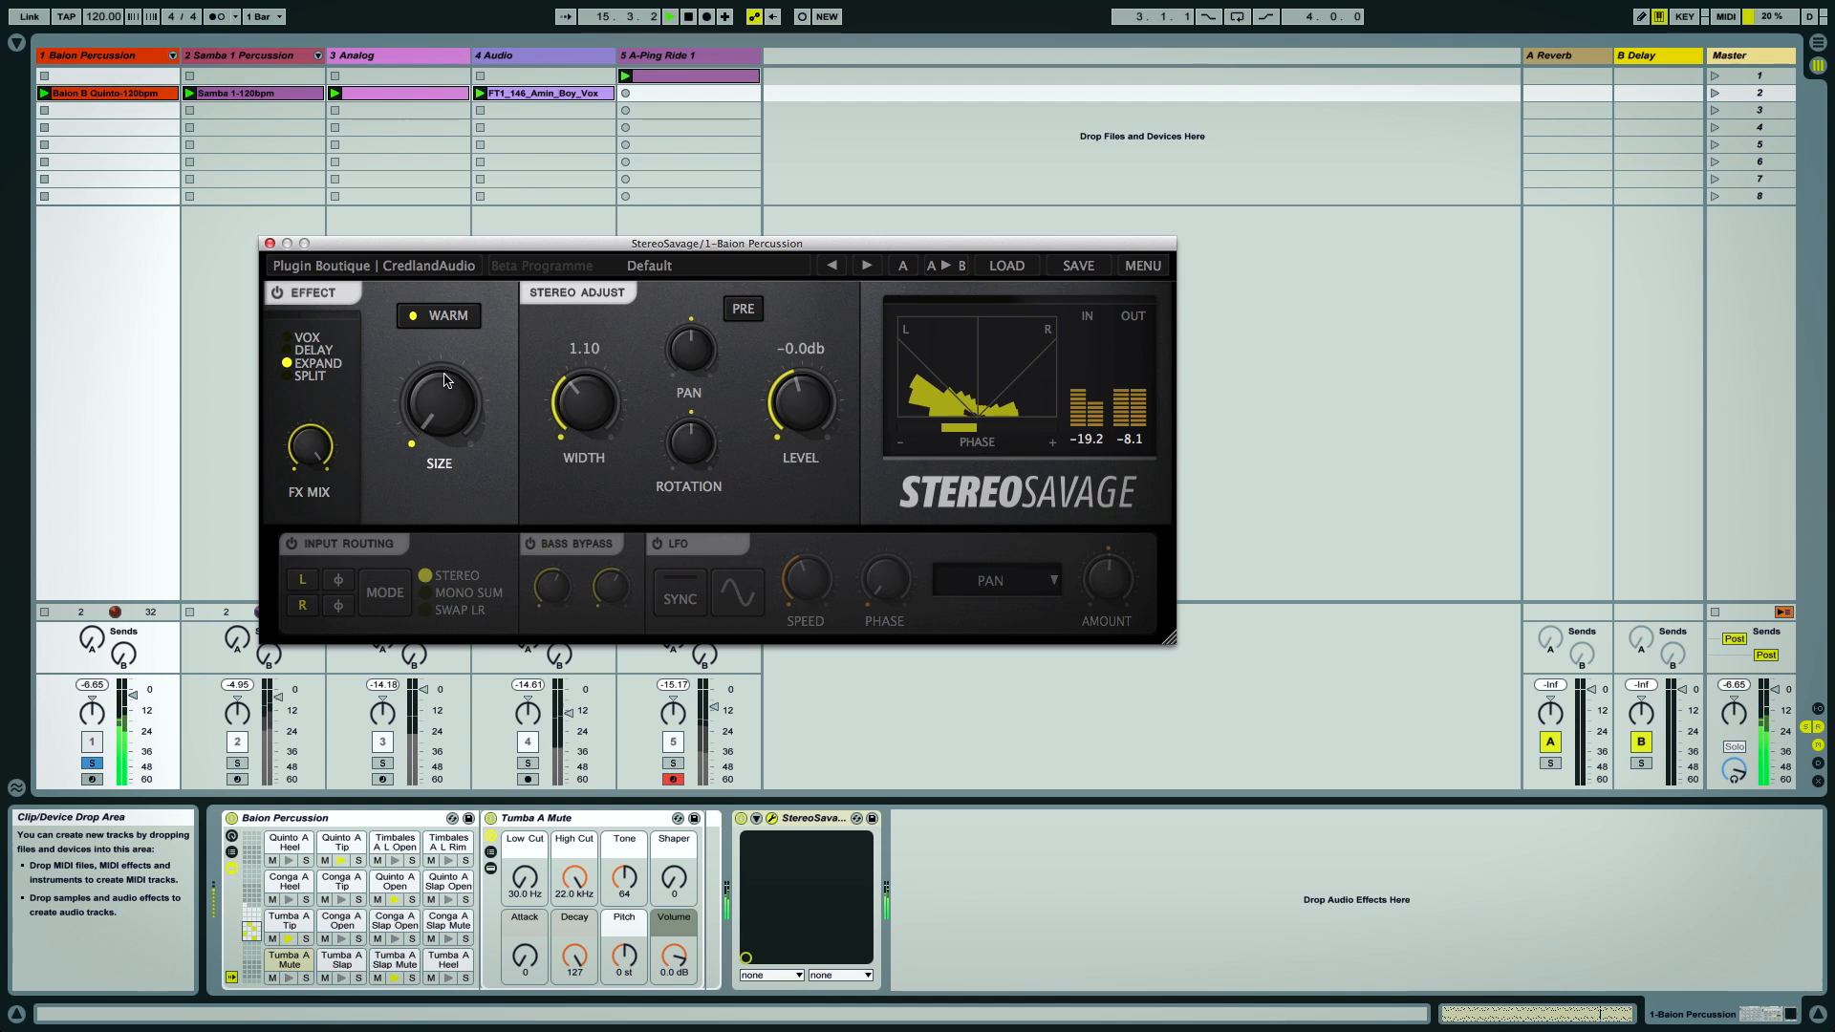
{"action": "left_click_drag", "start_coordinate": [433, 315], "coordinate": [431, 318]}
{"action": "left_click_drag", "start_coordinate": [441, 409], "coordinate": [438, 350]}
{"action": "left_click_drag", "start_coordinate": [312, 449], "coordinate": [312, 639]}
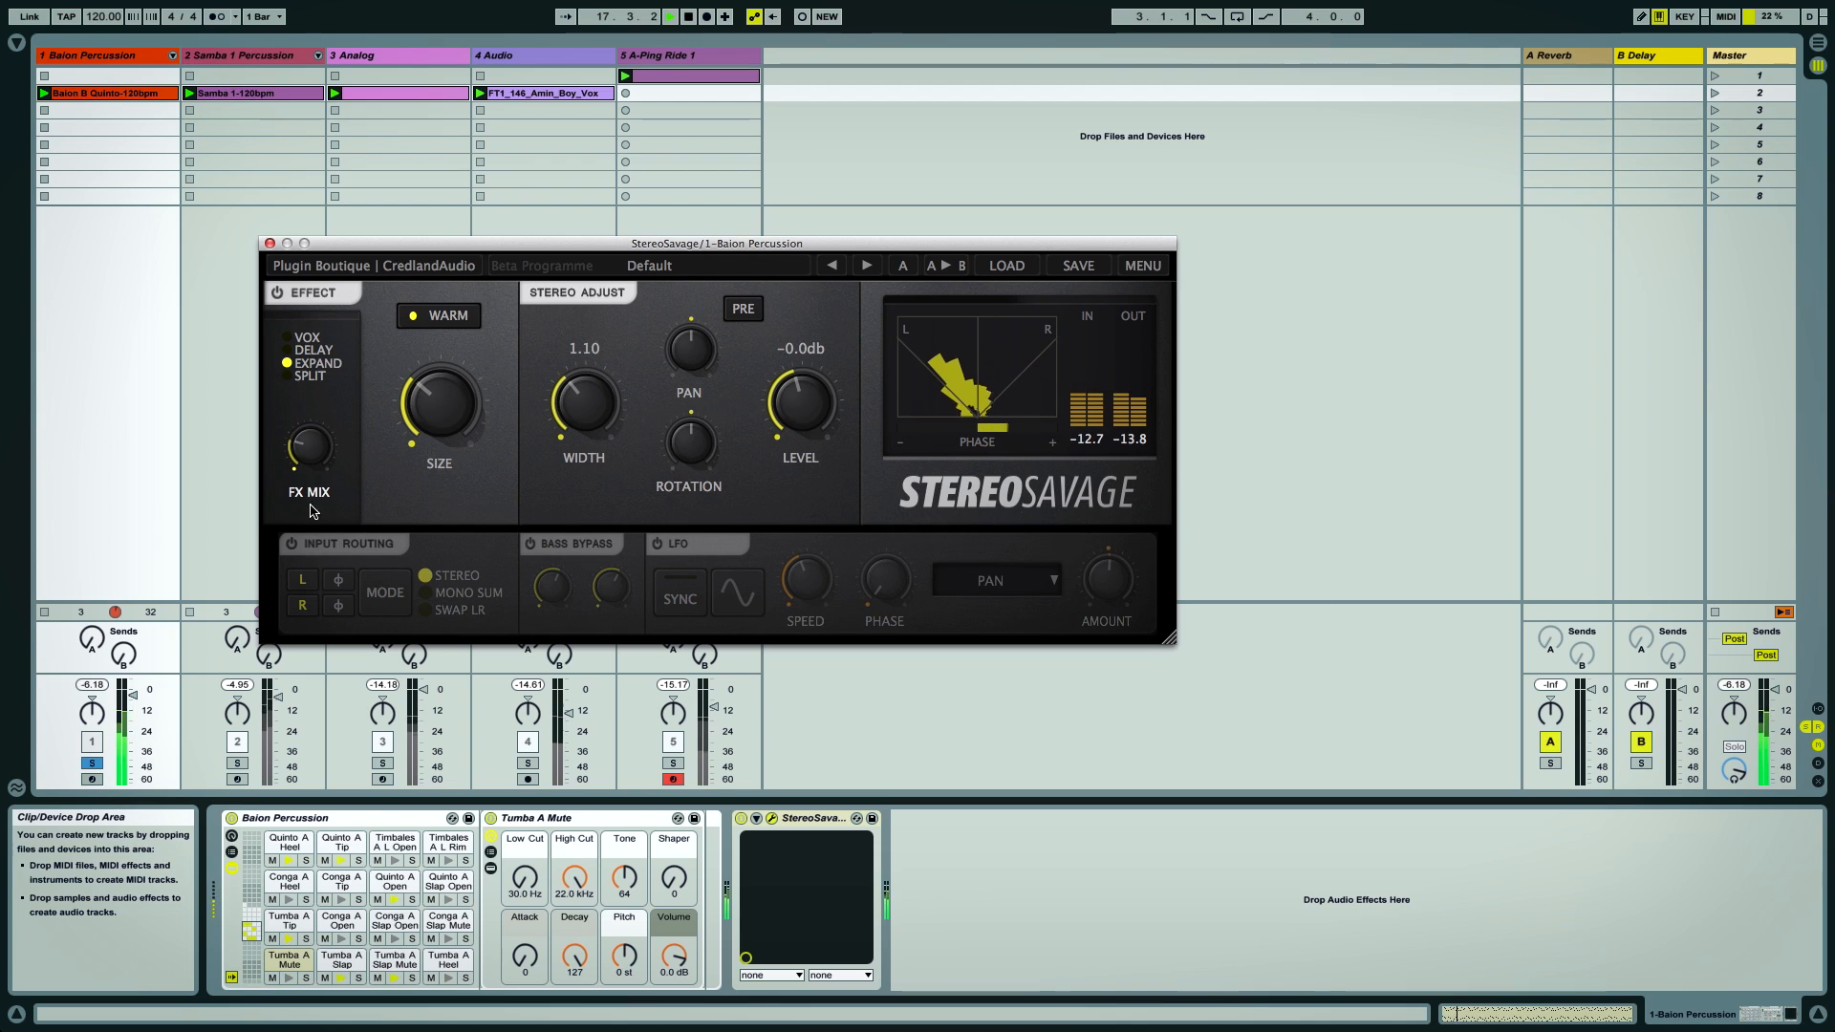
{"action": "mouse_move", "coordinate": [440, 403]}
{"action": "left_mouse_down"}
{"action": "mouse_move", "coordinate": [443, 336]}
{"action": "mouse_move", "coordinate": [449, 426]}
{"action": "left_mouse_up"}
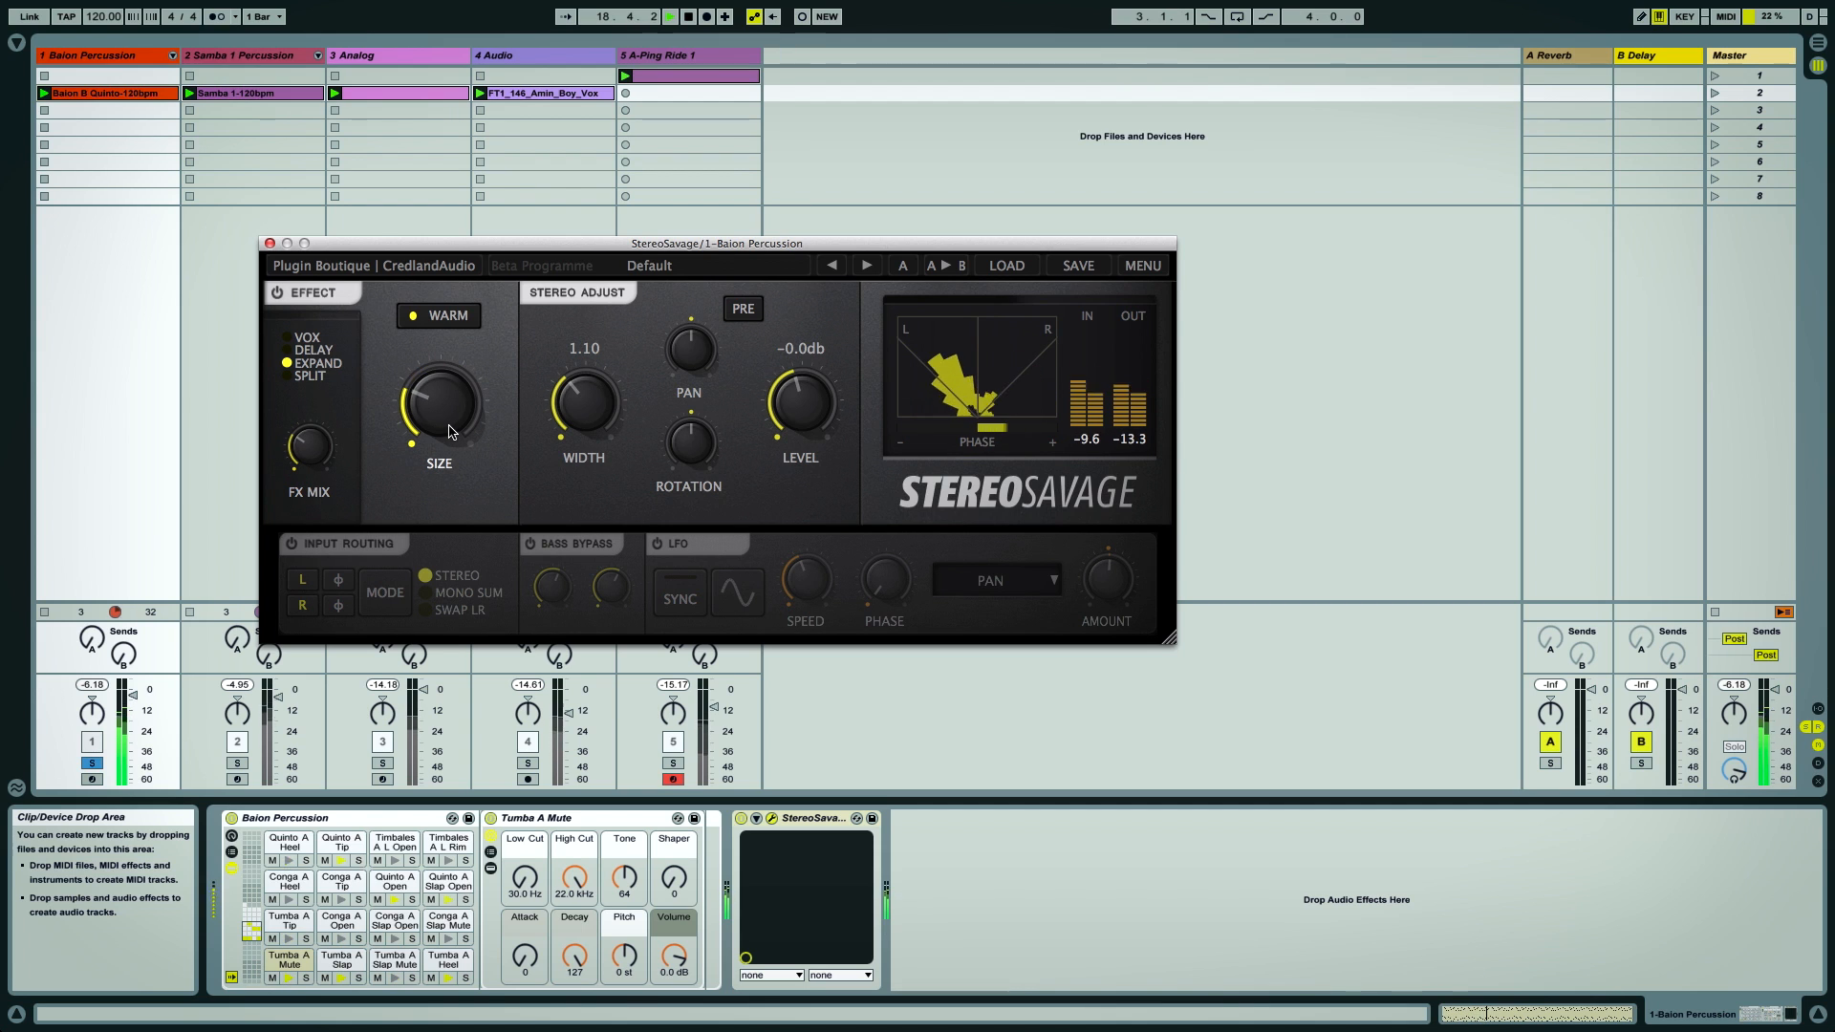
Switch the effect to Split mode and set Focus to 0.7
{"action": "left_click", "coordinate": [290, 378]}
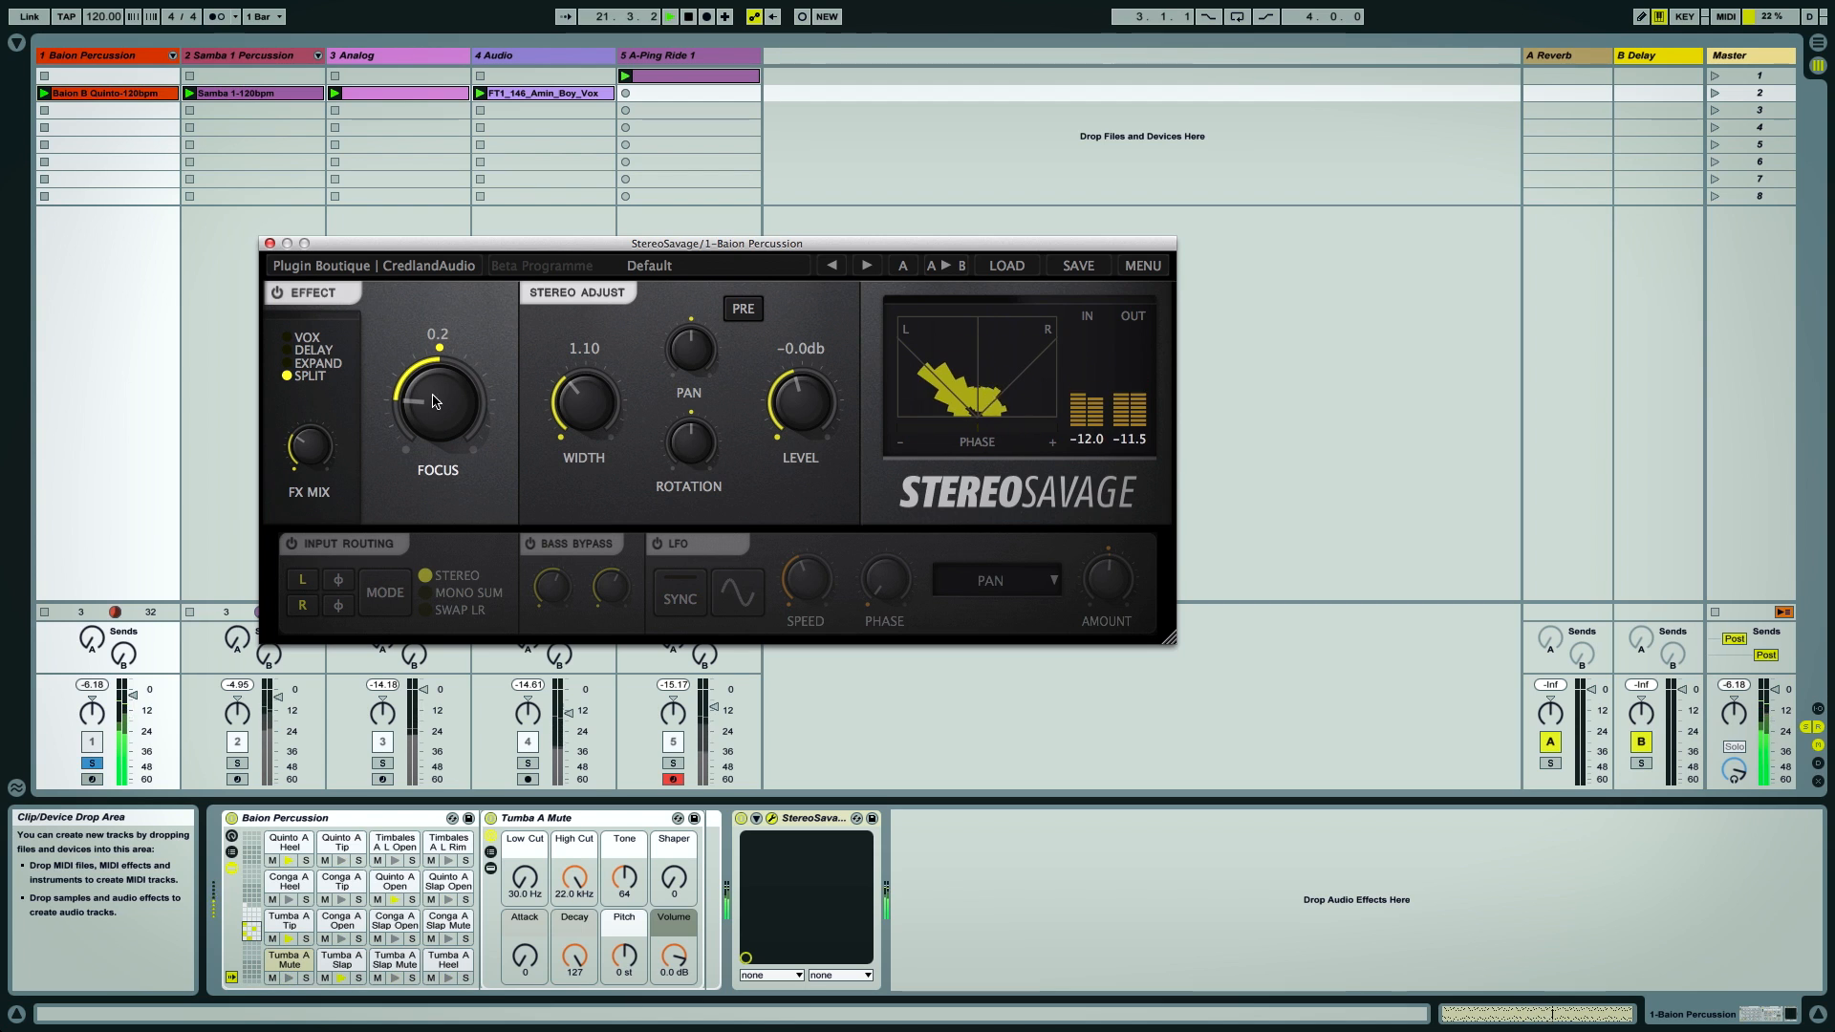
{"action": "left_click_drag", "start_coordinate": [437, 420], "coordinate": [441, 395]}
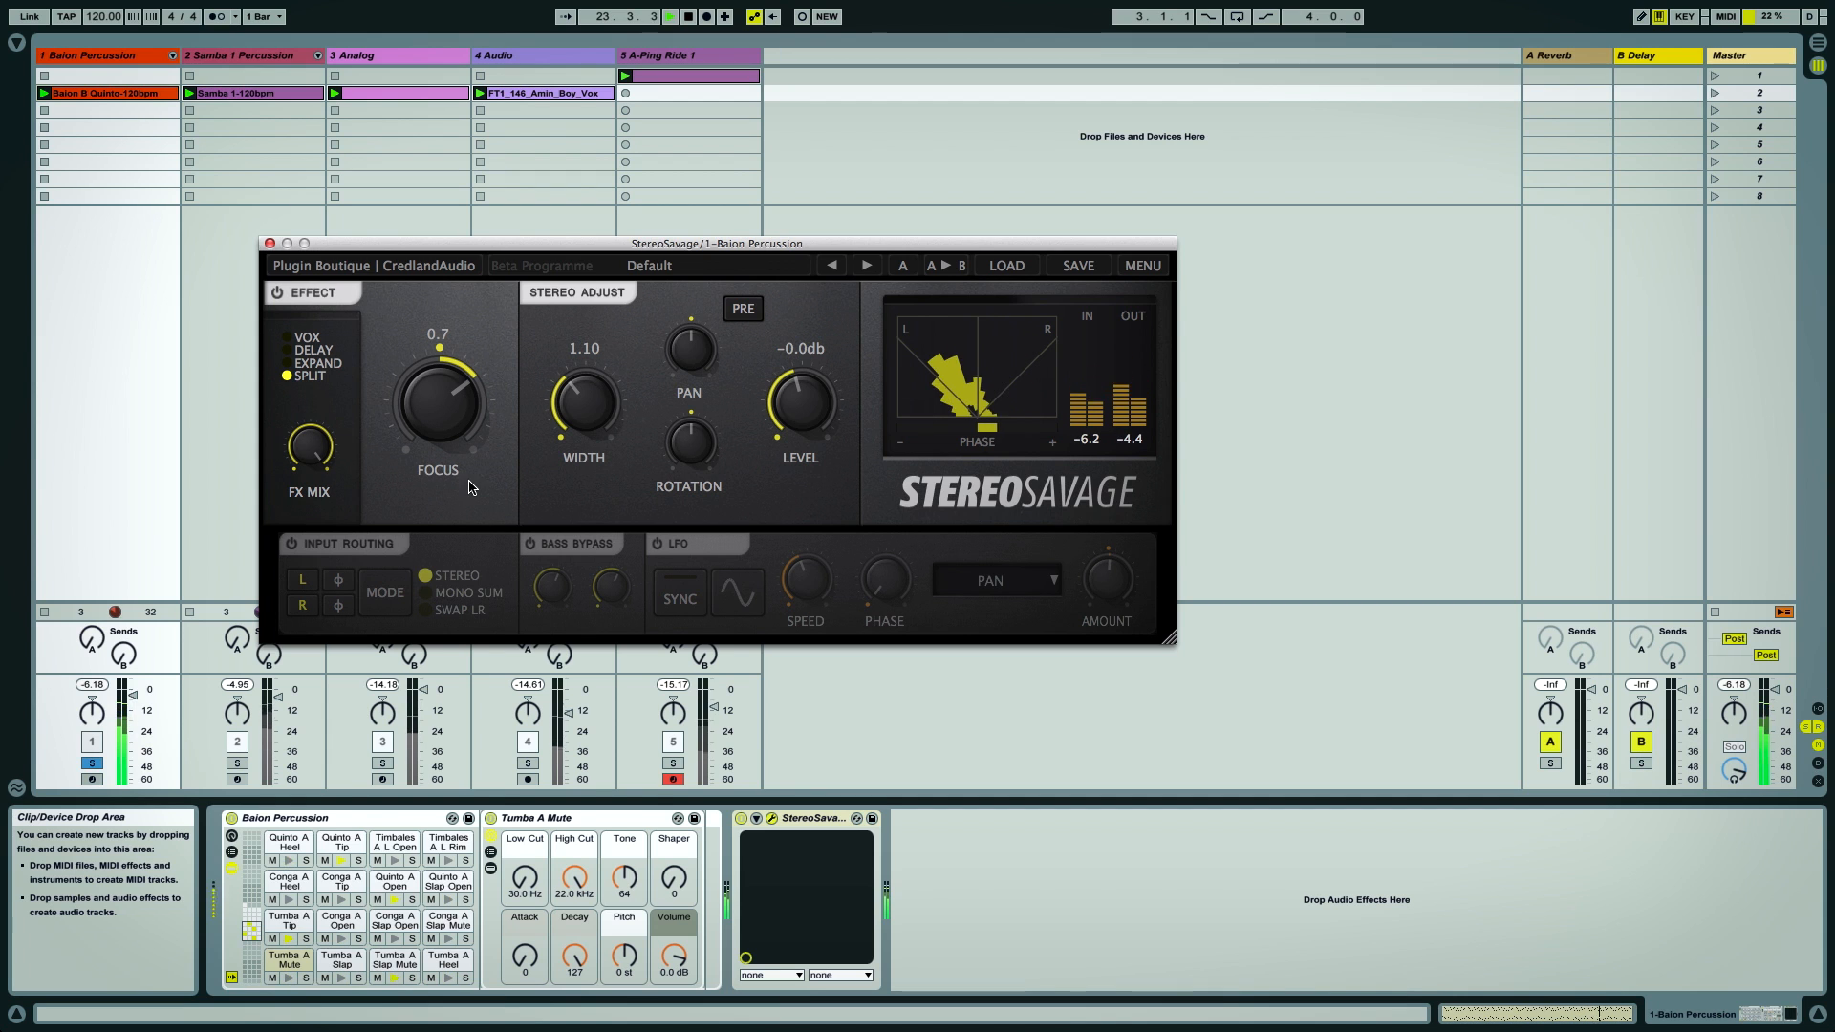
{"action": "left_click_drag", "start_coordinate": [435, 492], "coordinate": [444, 521]}
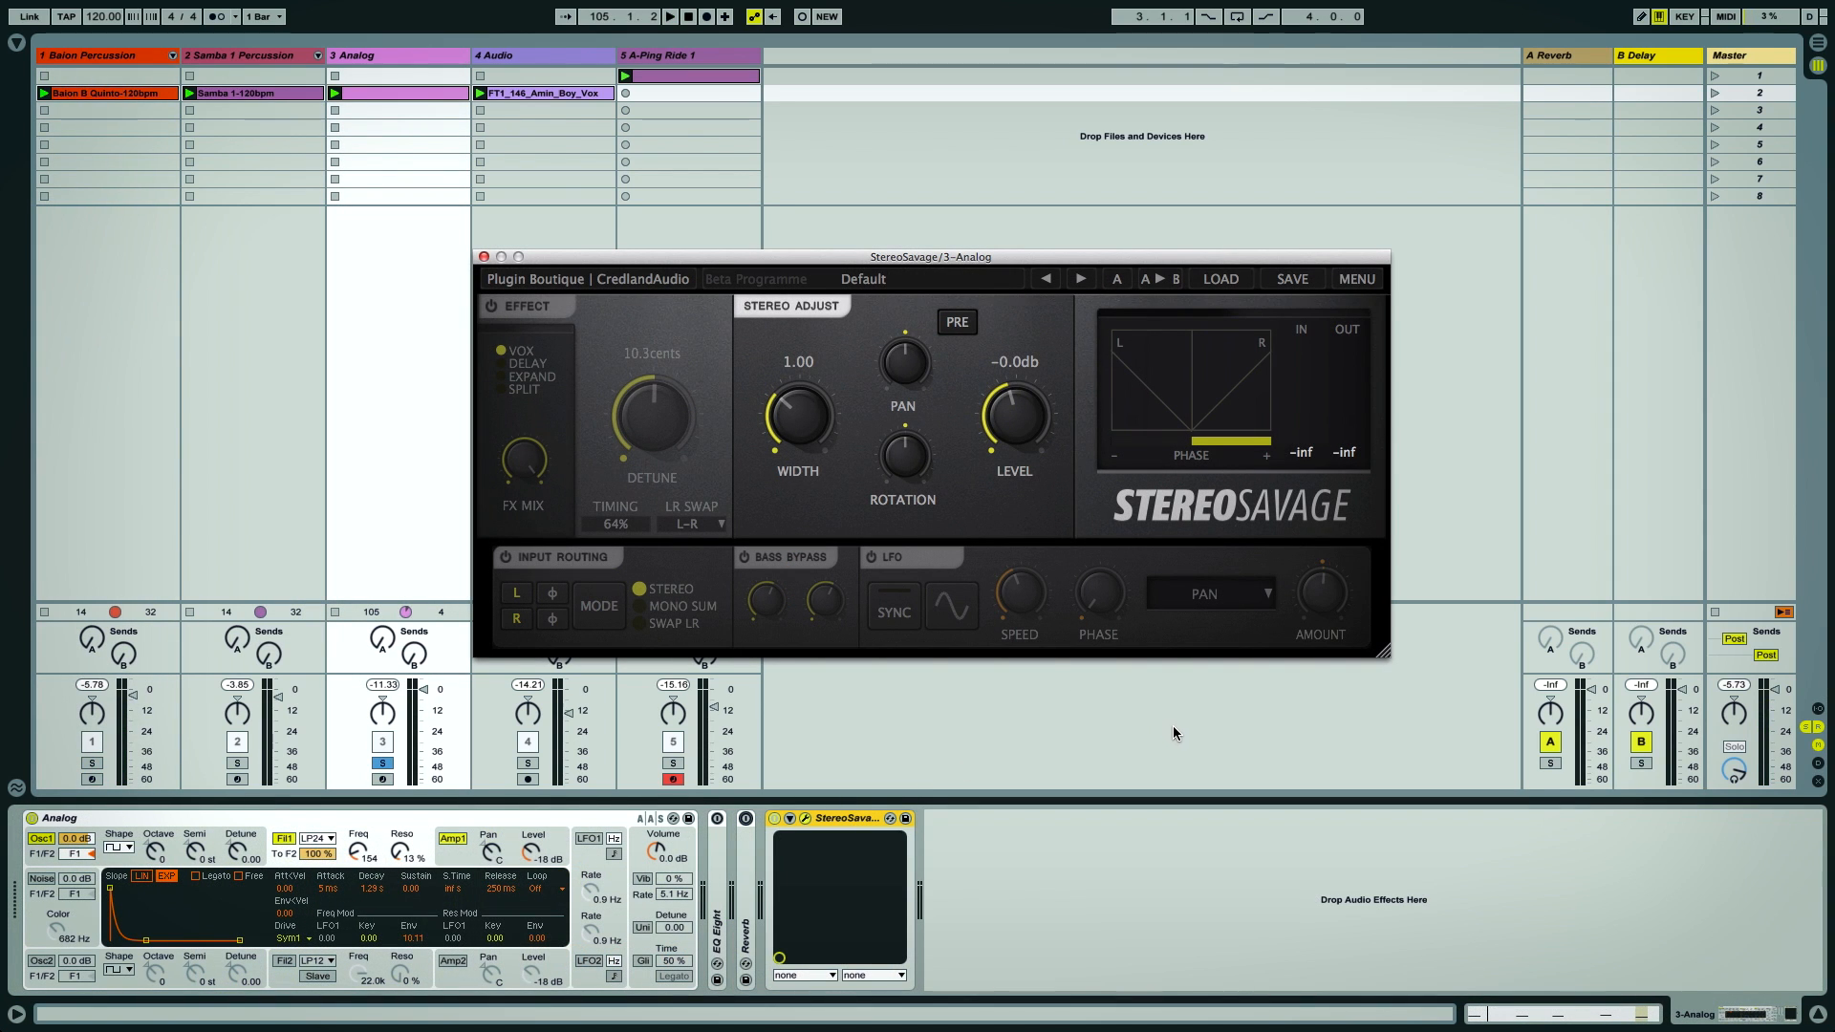
Start playback and bypass the Analog track's Reverb, then switch it back on to compare
{"action": "key", "text": "space"}
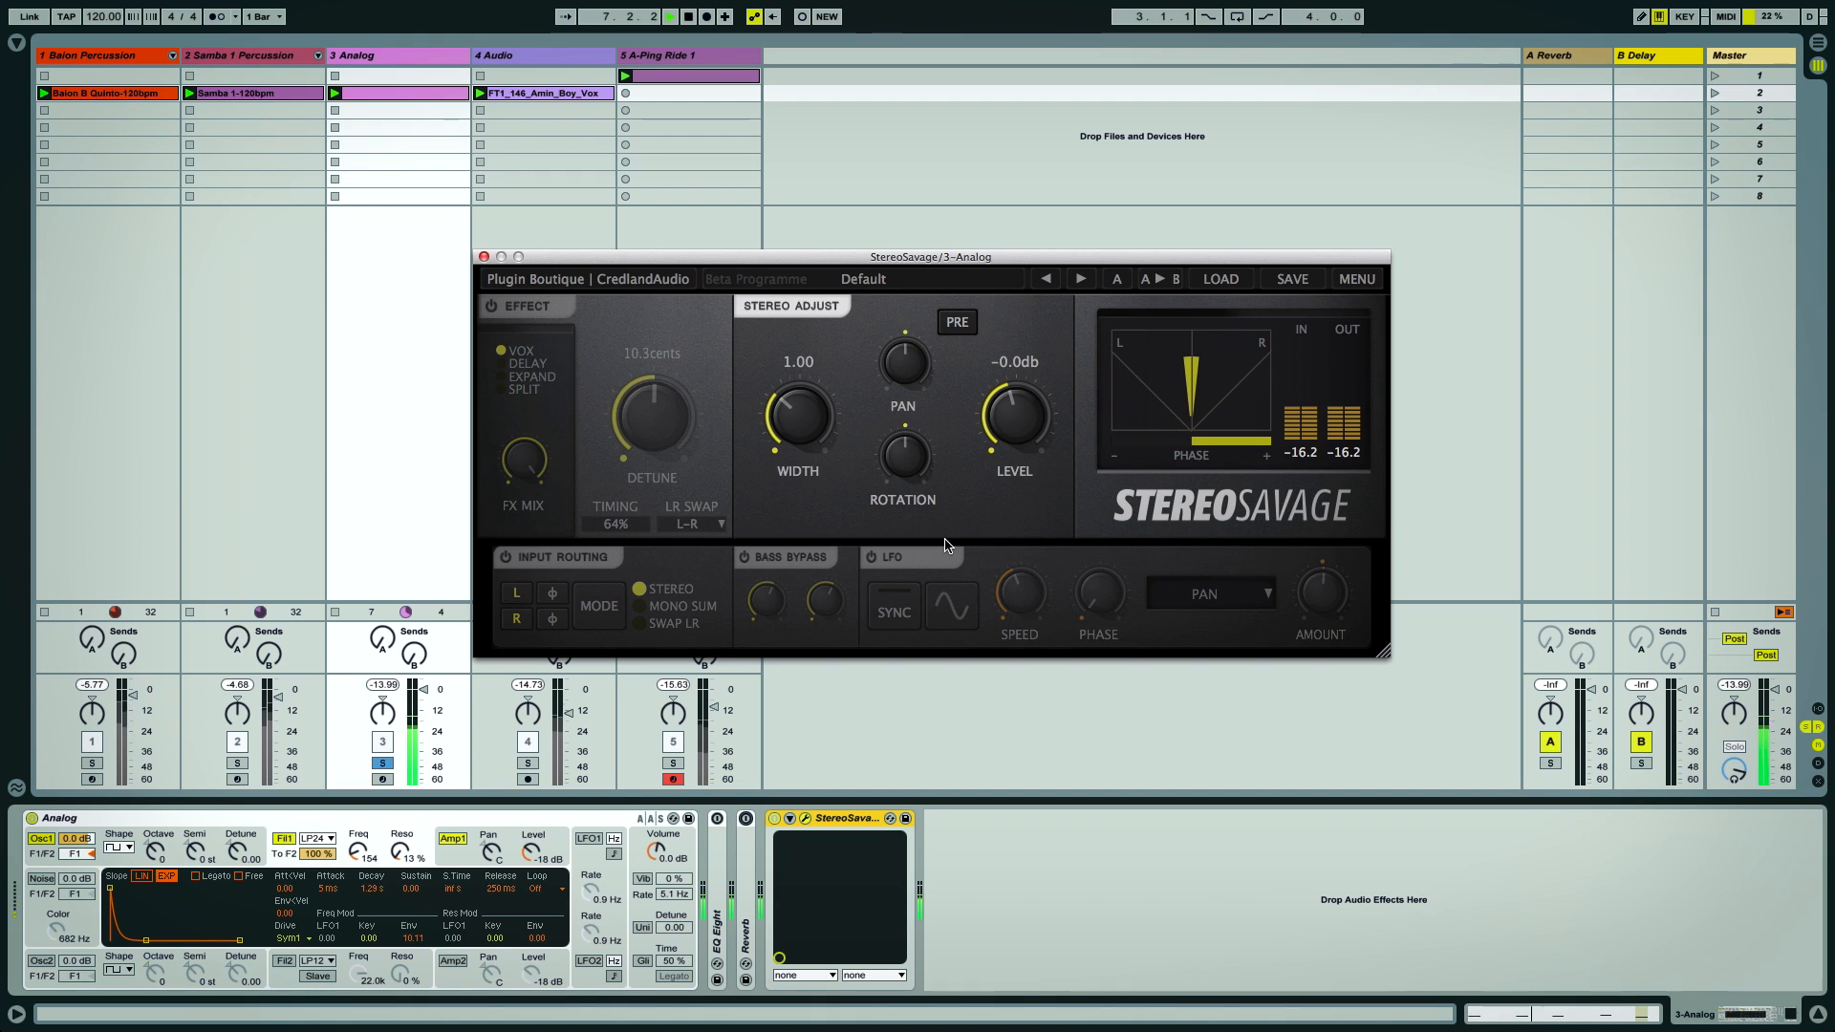
{"action": "mouse_move", "coordinate": [906, 372]}
{"action": "left_mouse_down"}
{"action": "mouse_move", "coordinate": [914, 386]}
{"action": "mouse_move", "coordinate": [916, 319]}
{"action": "mouse_move", "coordinate": [908, 358]}
{"action": "left_mouse_up"}
{"action": "left_click", "coordinate": [746, 819]}
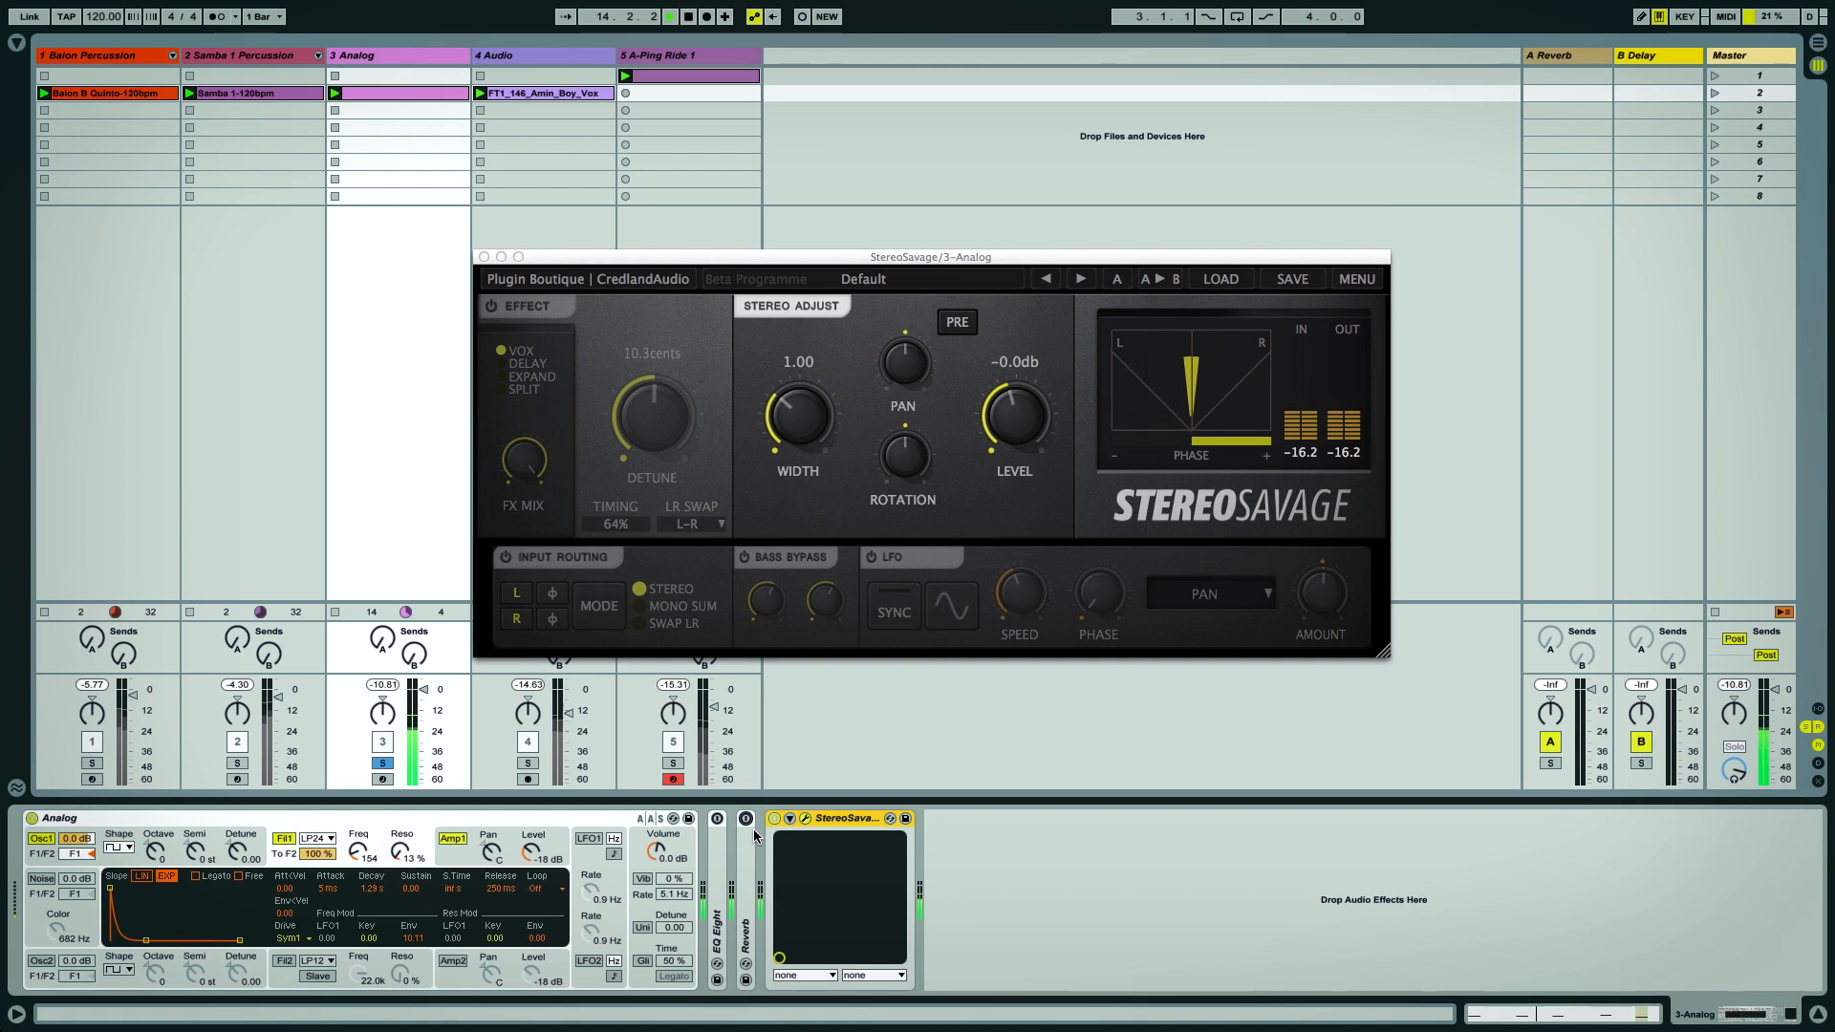
{"action": "left_click", "coordinate": [746, 819]}
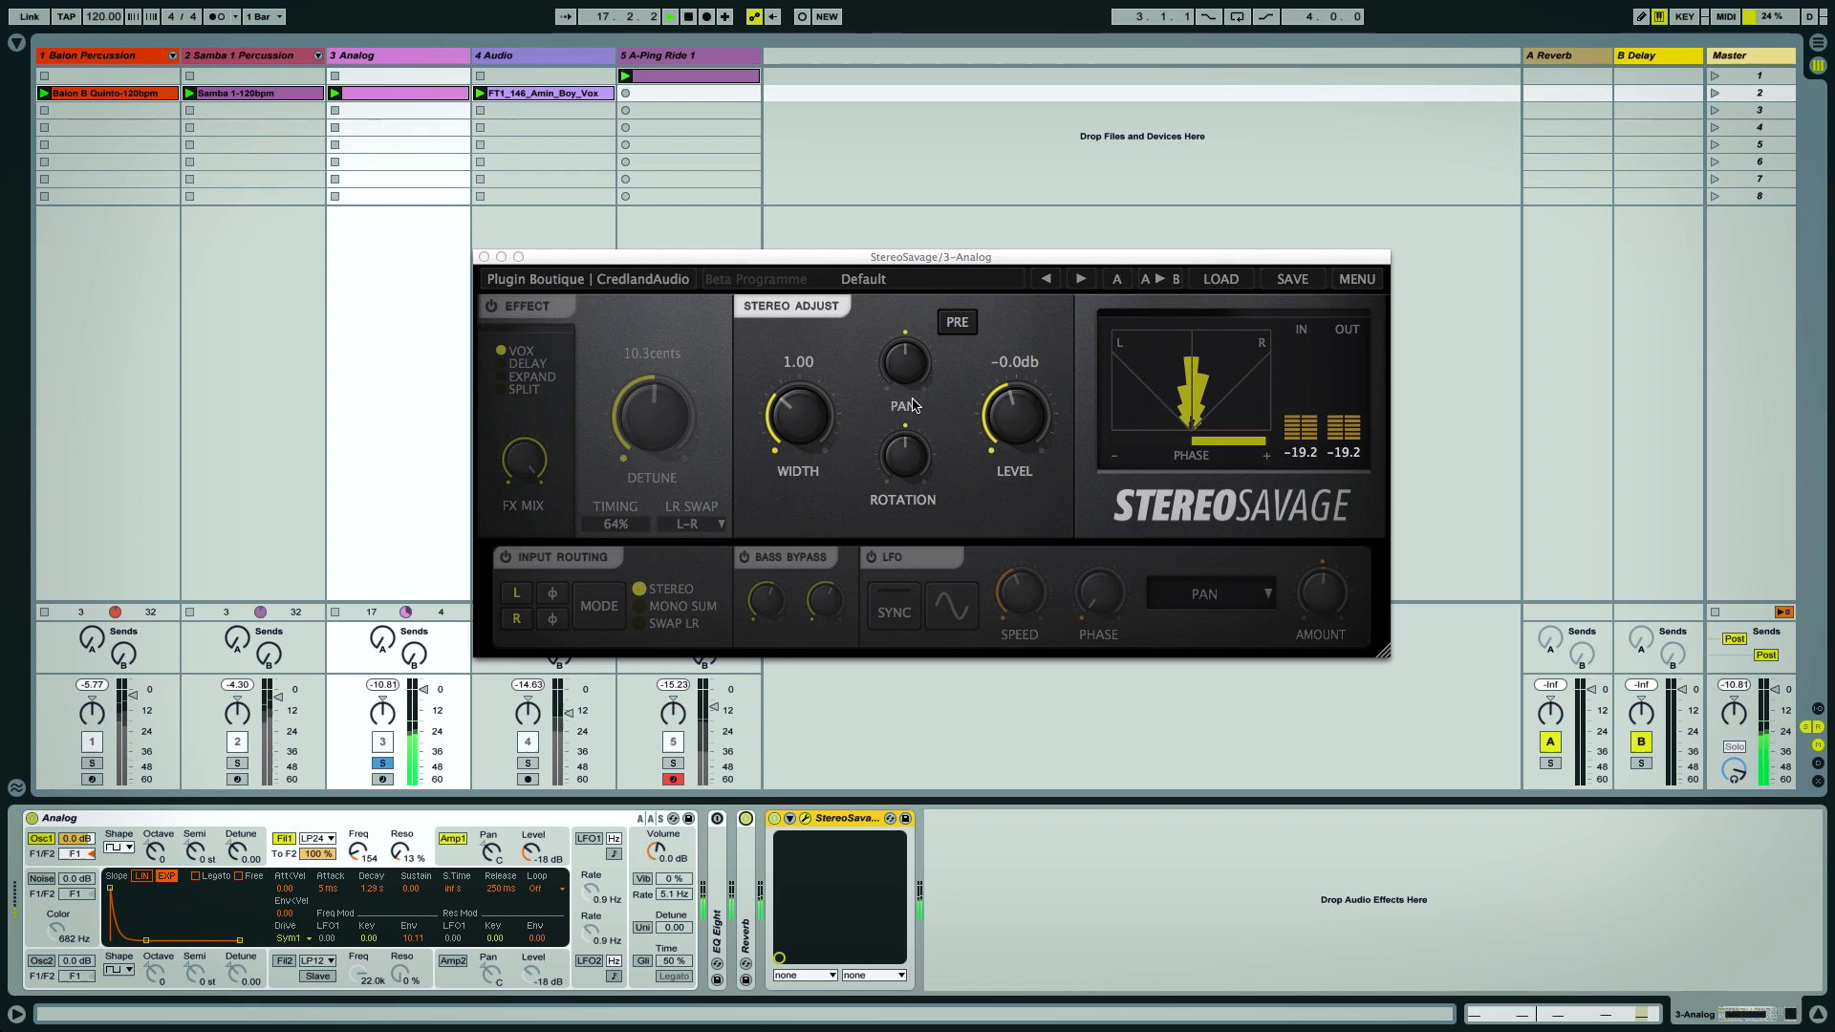
Sweep the Analog track's Pan and Rotation to 1.00, resetting each to default
{"action": "left_click_drag", "start_coordinate": [903, 380], "coordinate": [940, 145]}
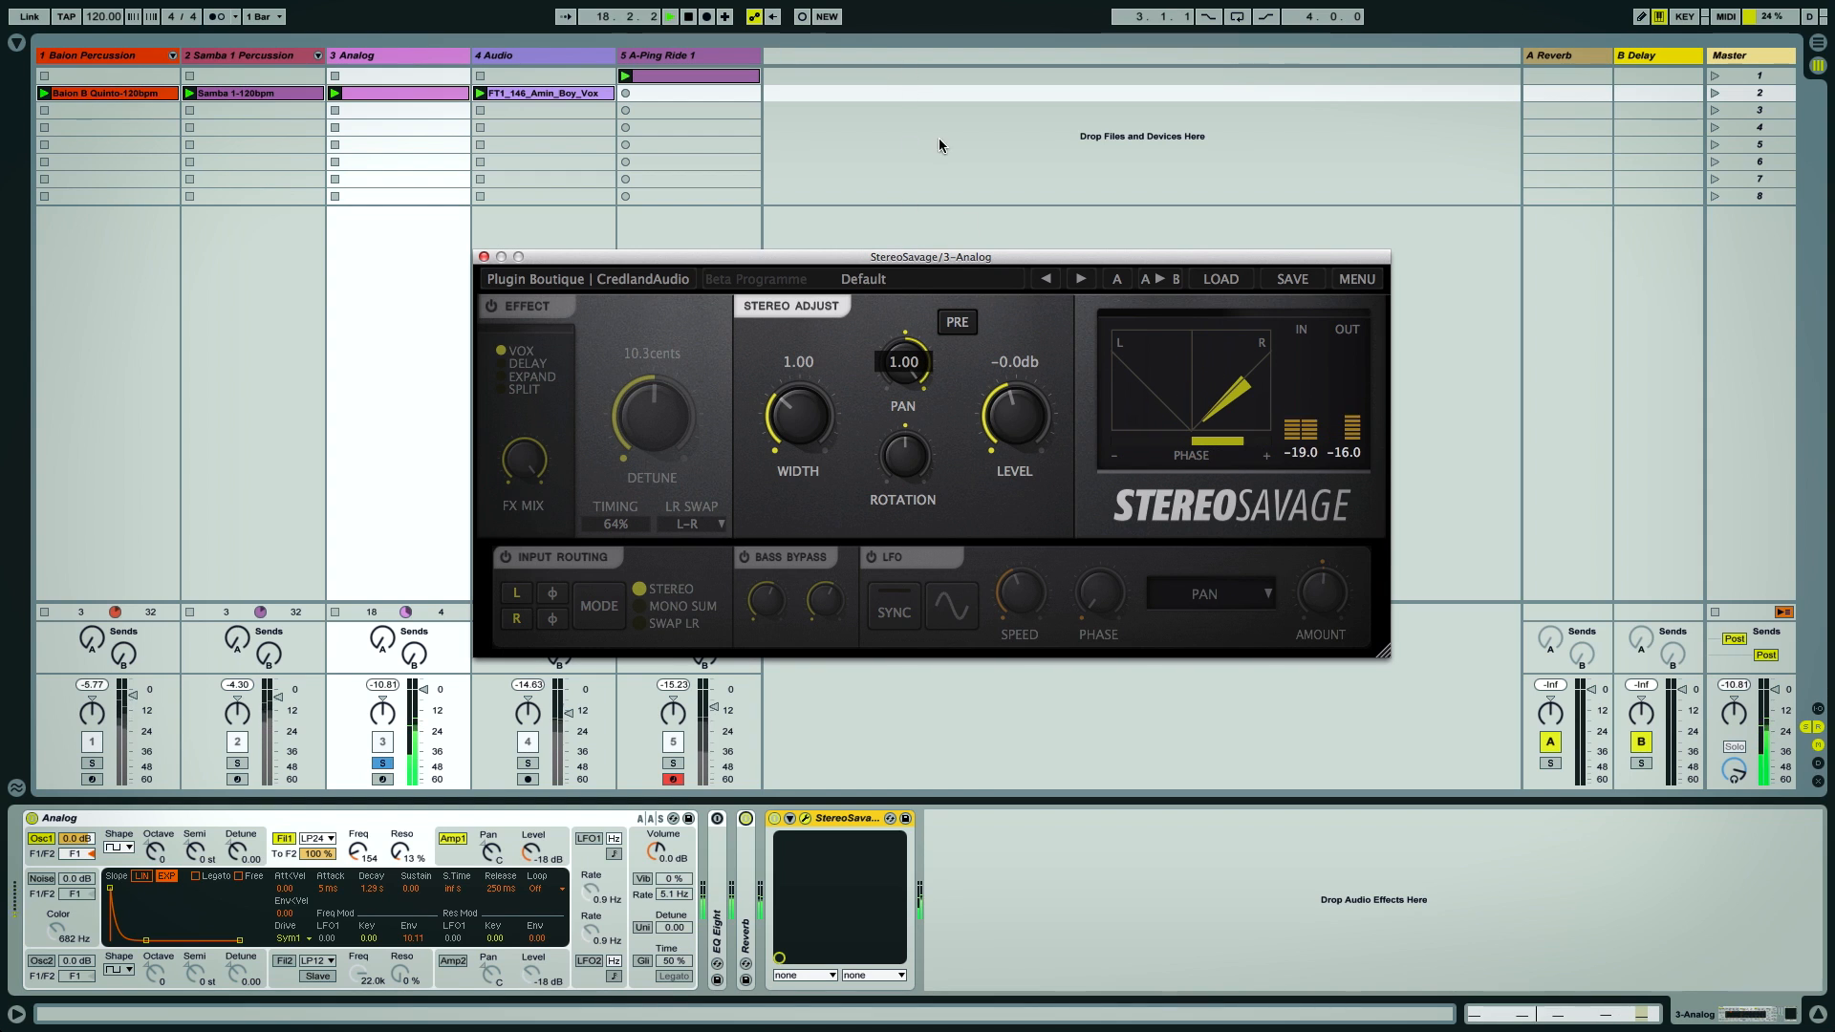
{"action": "left_click_drag", "start_coordinate": [904, 363], "coordinate": [904, 364]}
{"action": "double_click", "coordinate": [906, 362]}
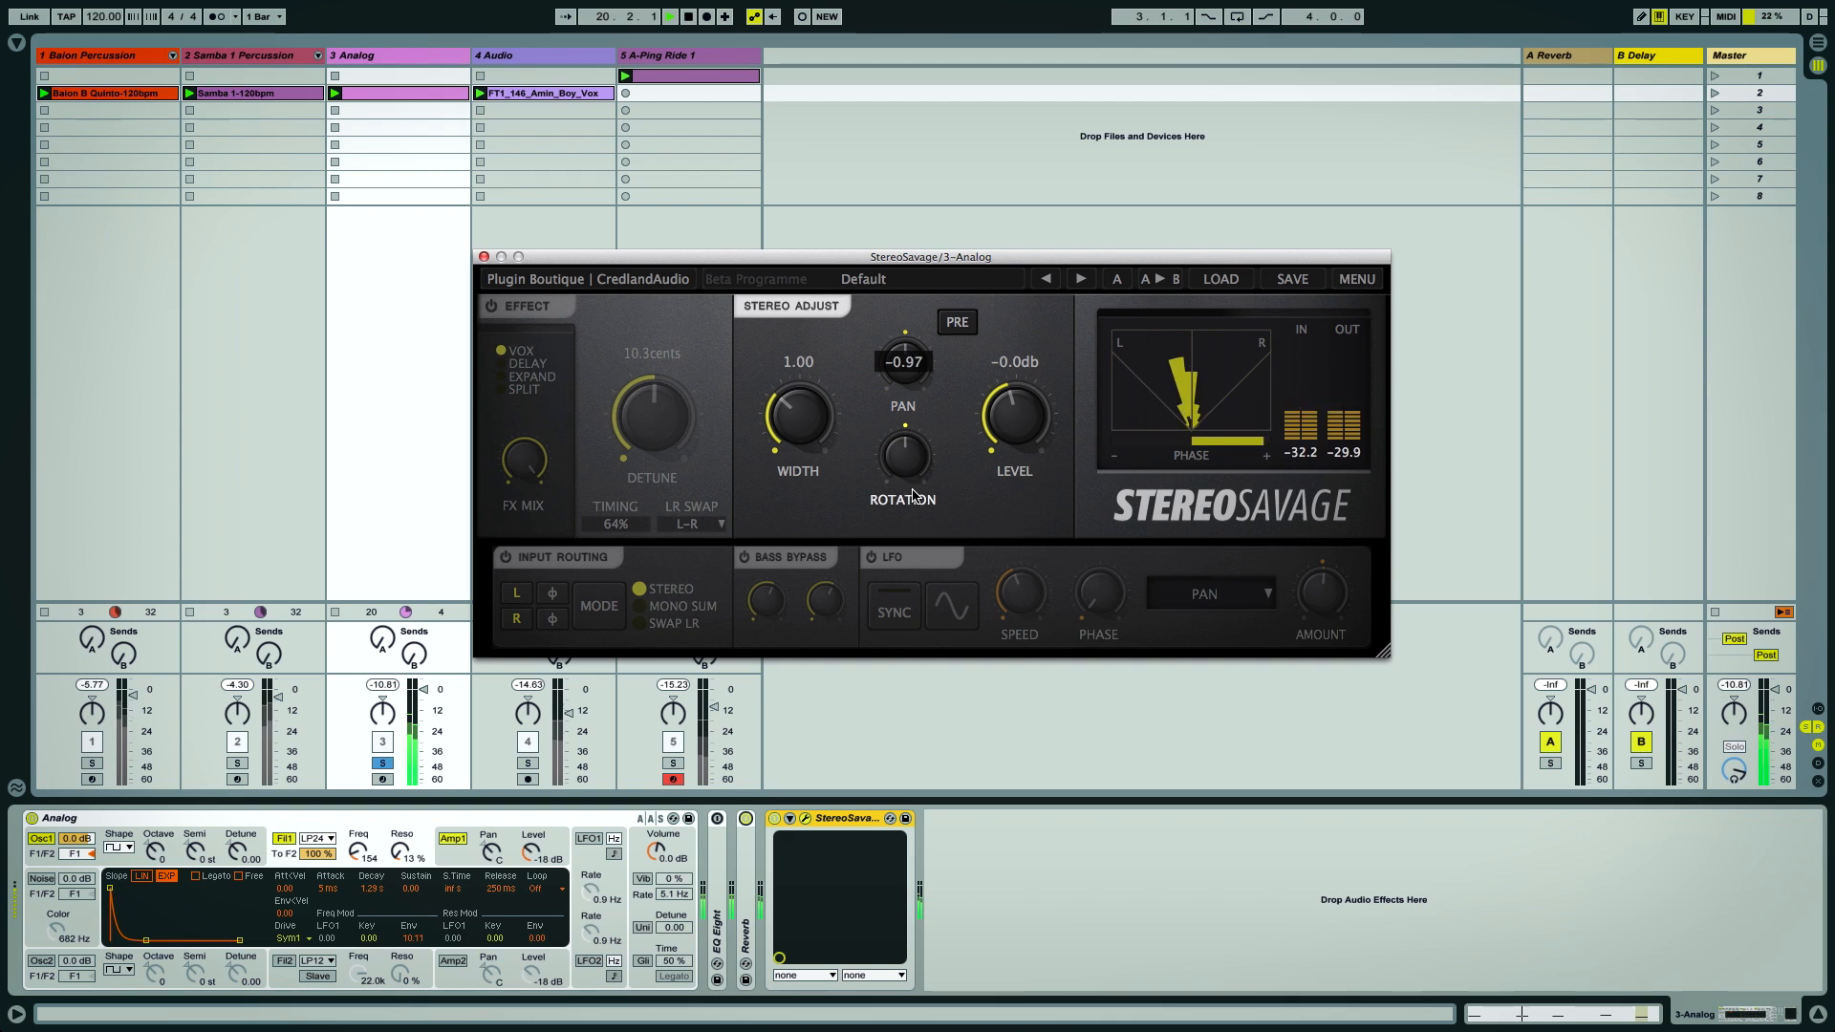
{"action": "left_click_drag", "start_coordinate": [913, 469], "coordinate": [908, 241]}
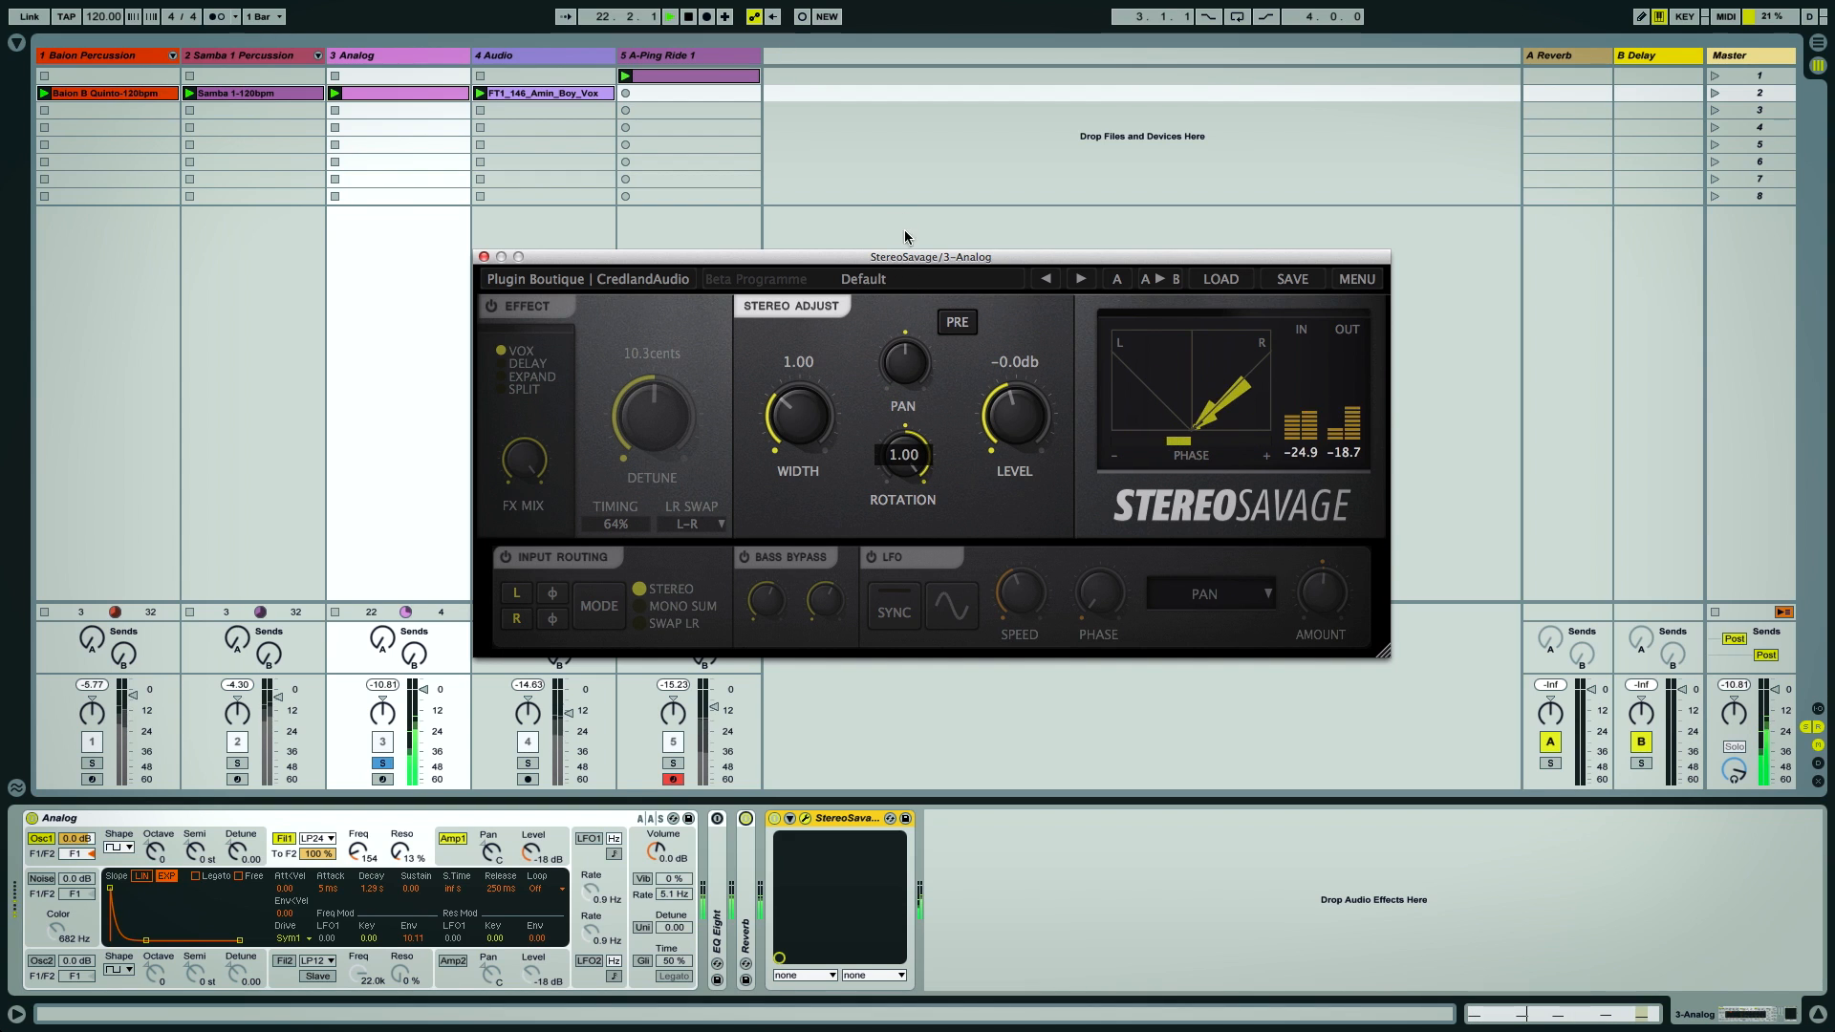
{"action": "left_click_drag", "start_coordinate": [908, 452], "coordinate": [909, 455]}
{"action": "double_click", "coordinate": [908, 456]}
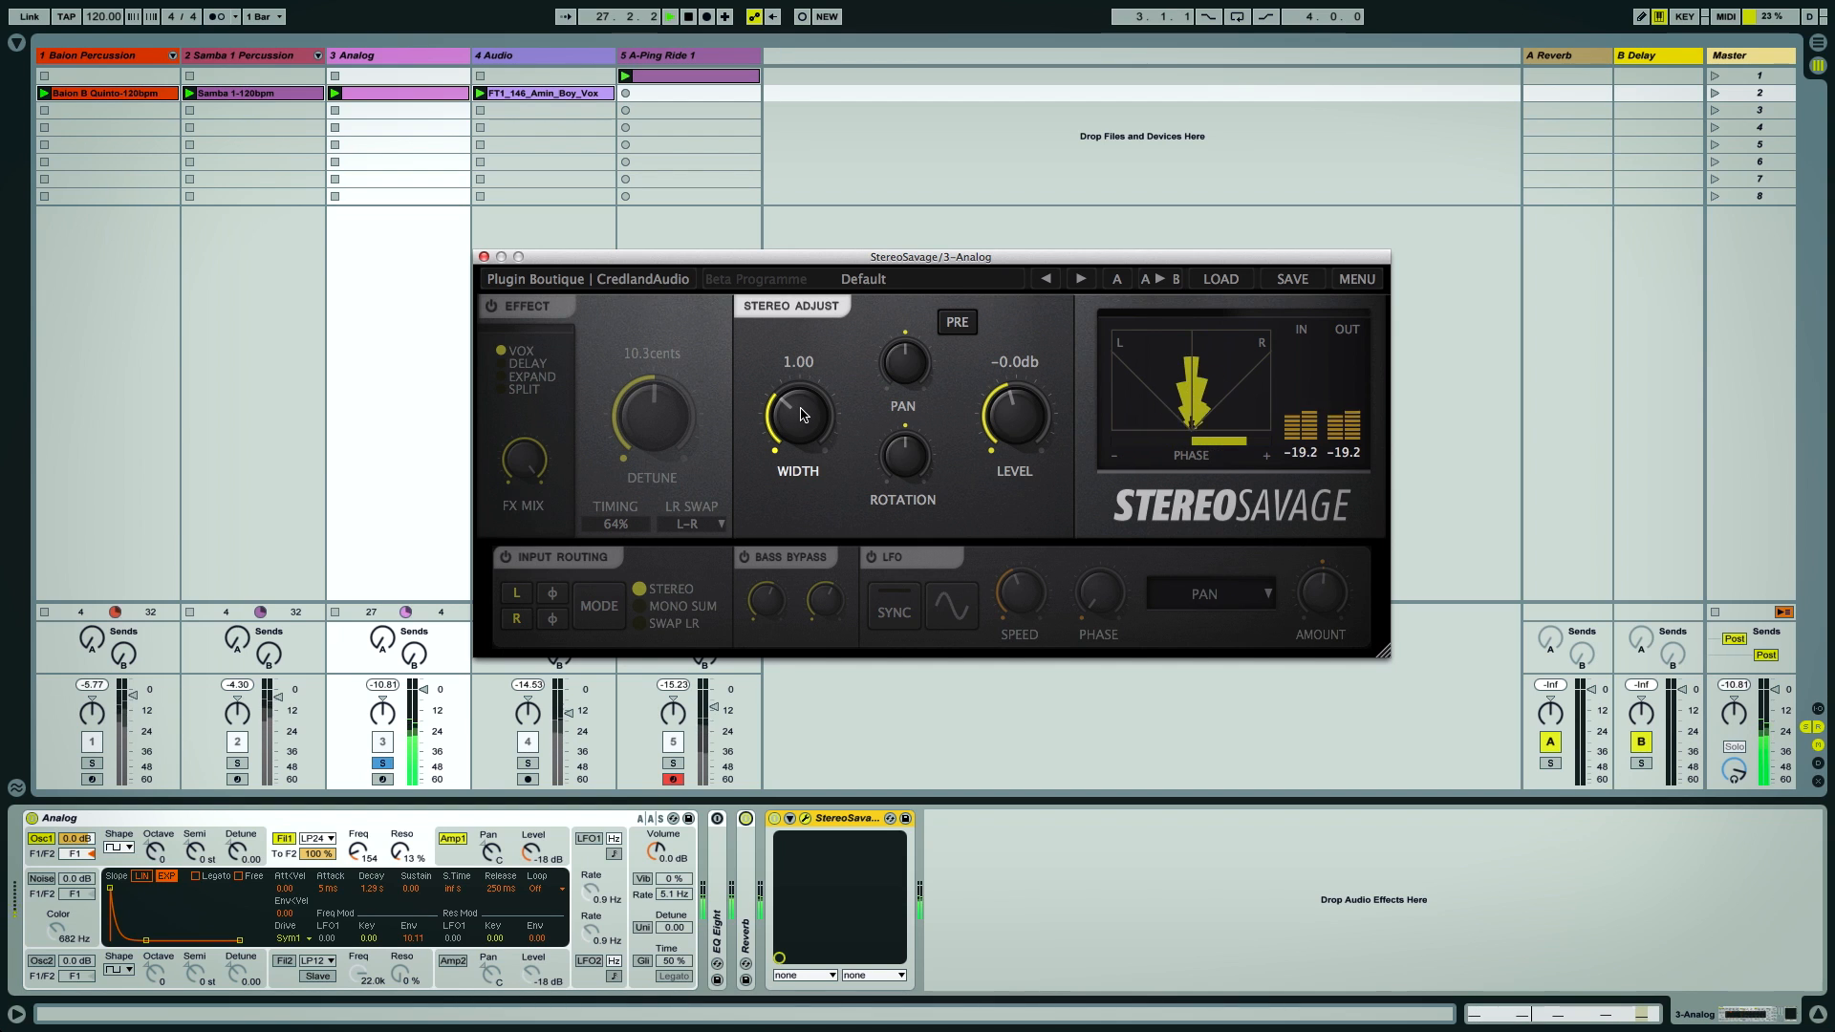
Sweep Width up to 3.00 and reset it to 1.00
{"action": "left_click_drag", "start_coordinate": [801, 425], "coordinate": [846, 598]}
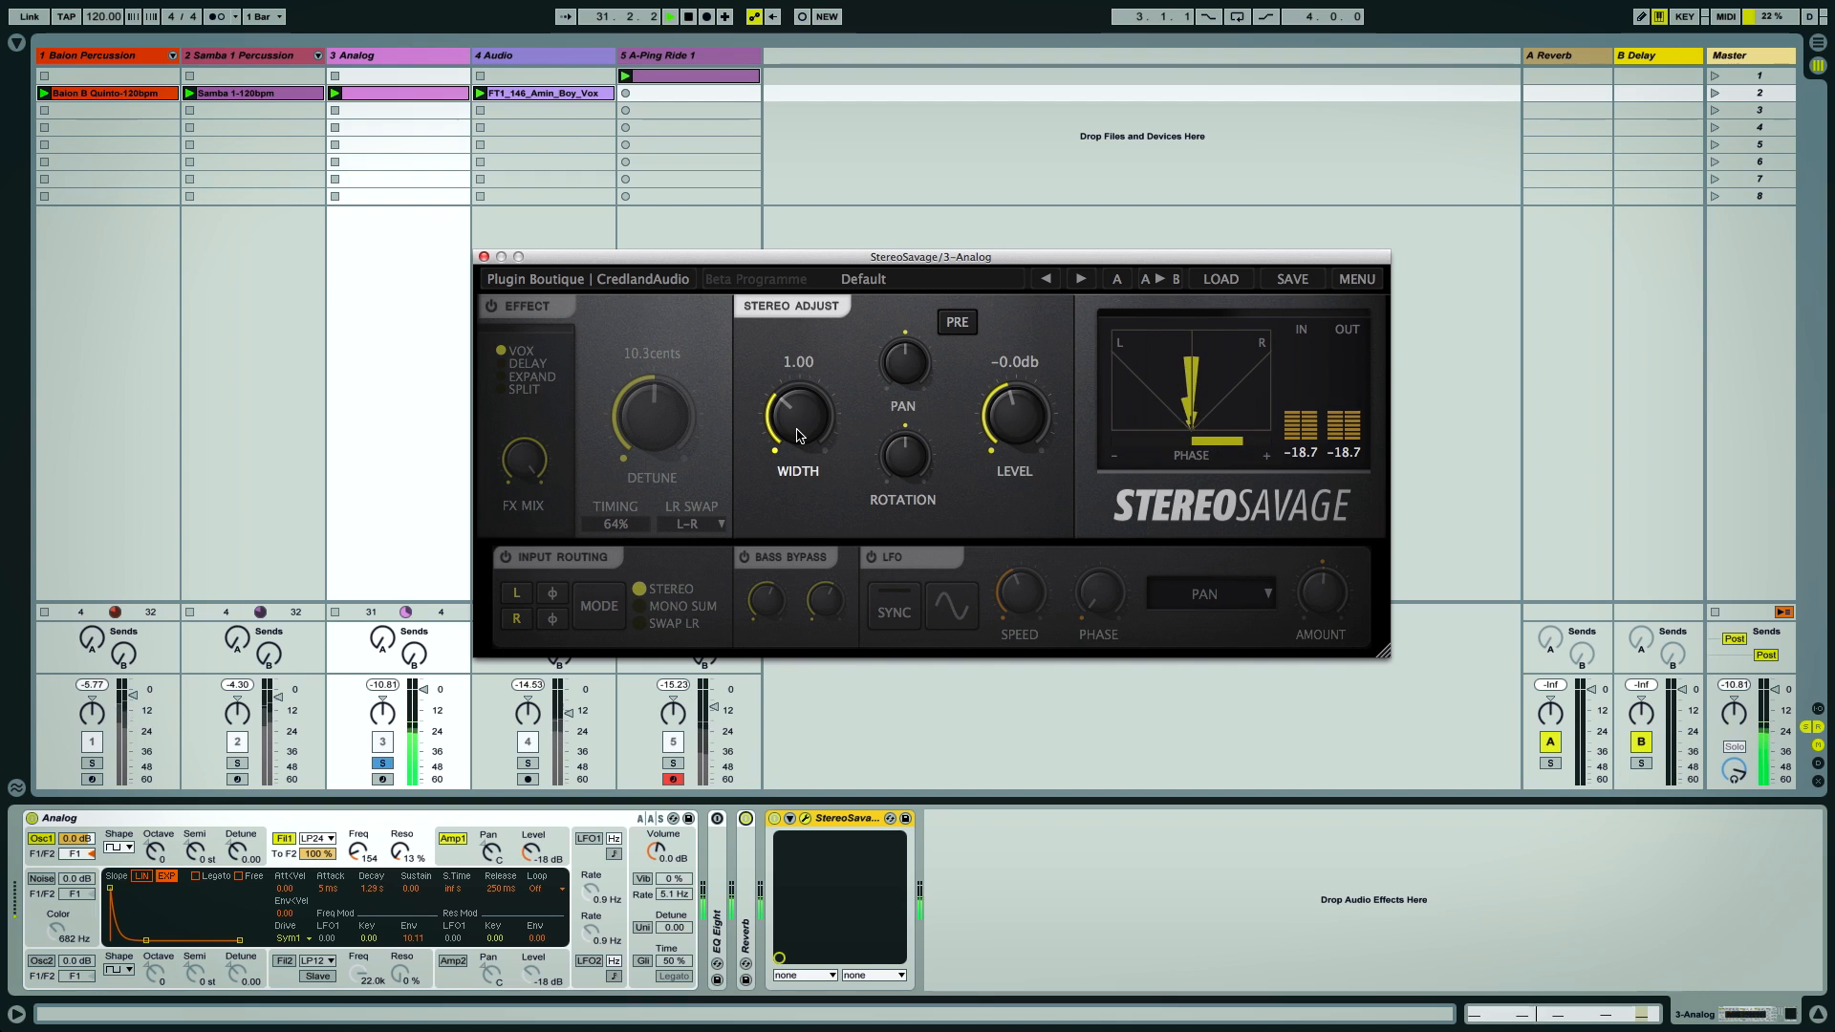
{"action": "left_click_drag", "start_coordinate": [791, 393], "coordinate": [787, 168]}
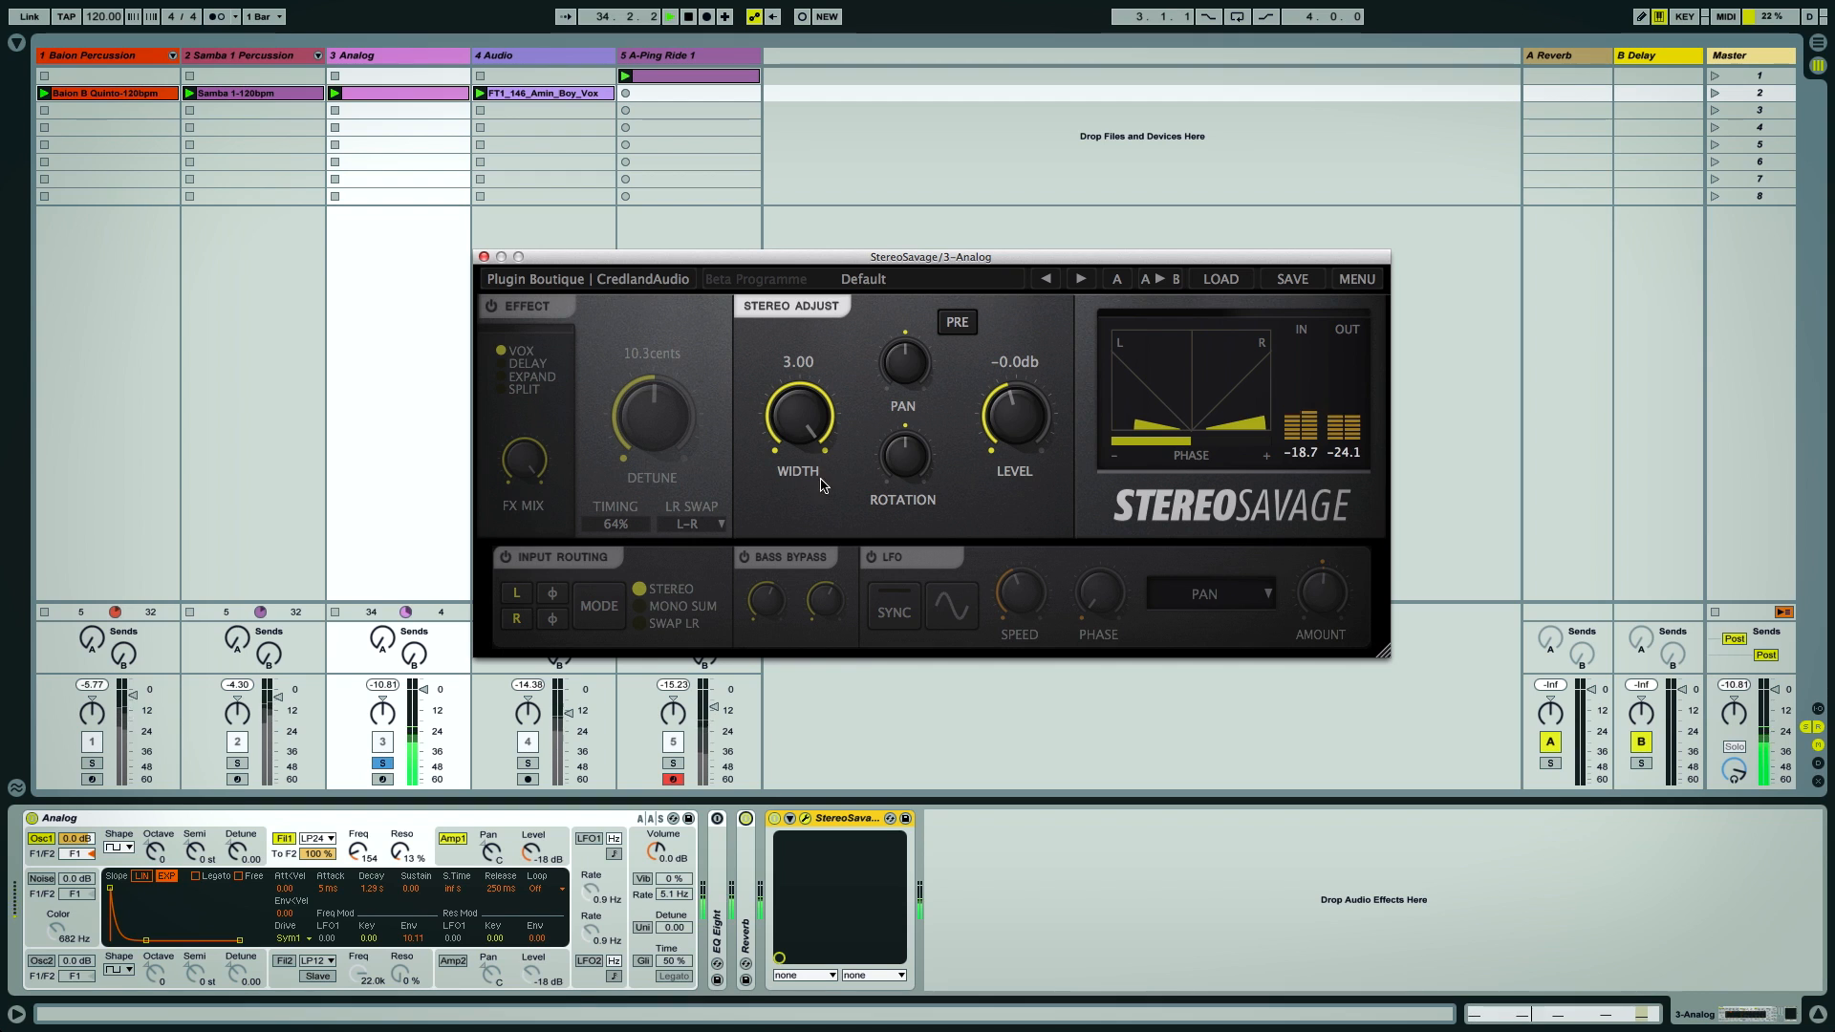
{"action": "double_click", "coordinate": [801, 422]}
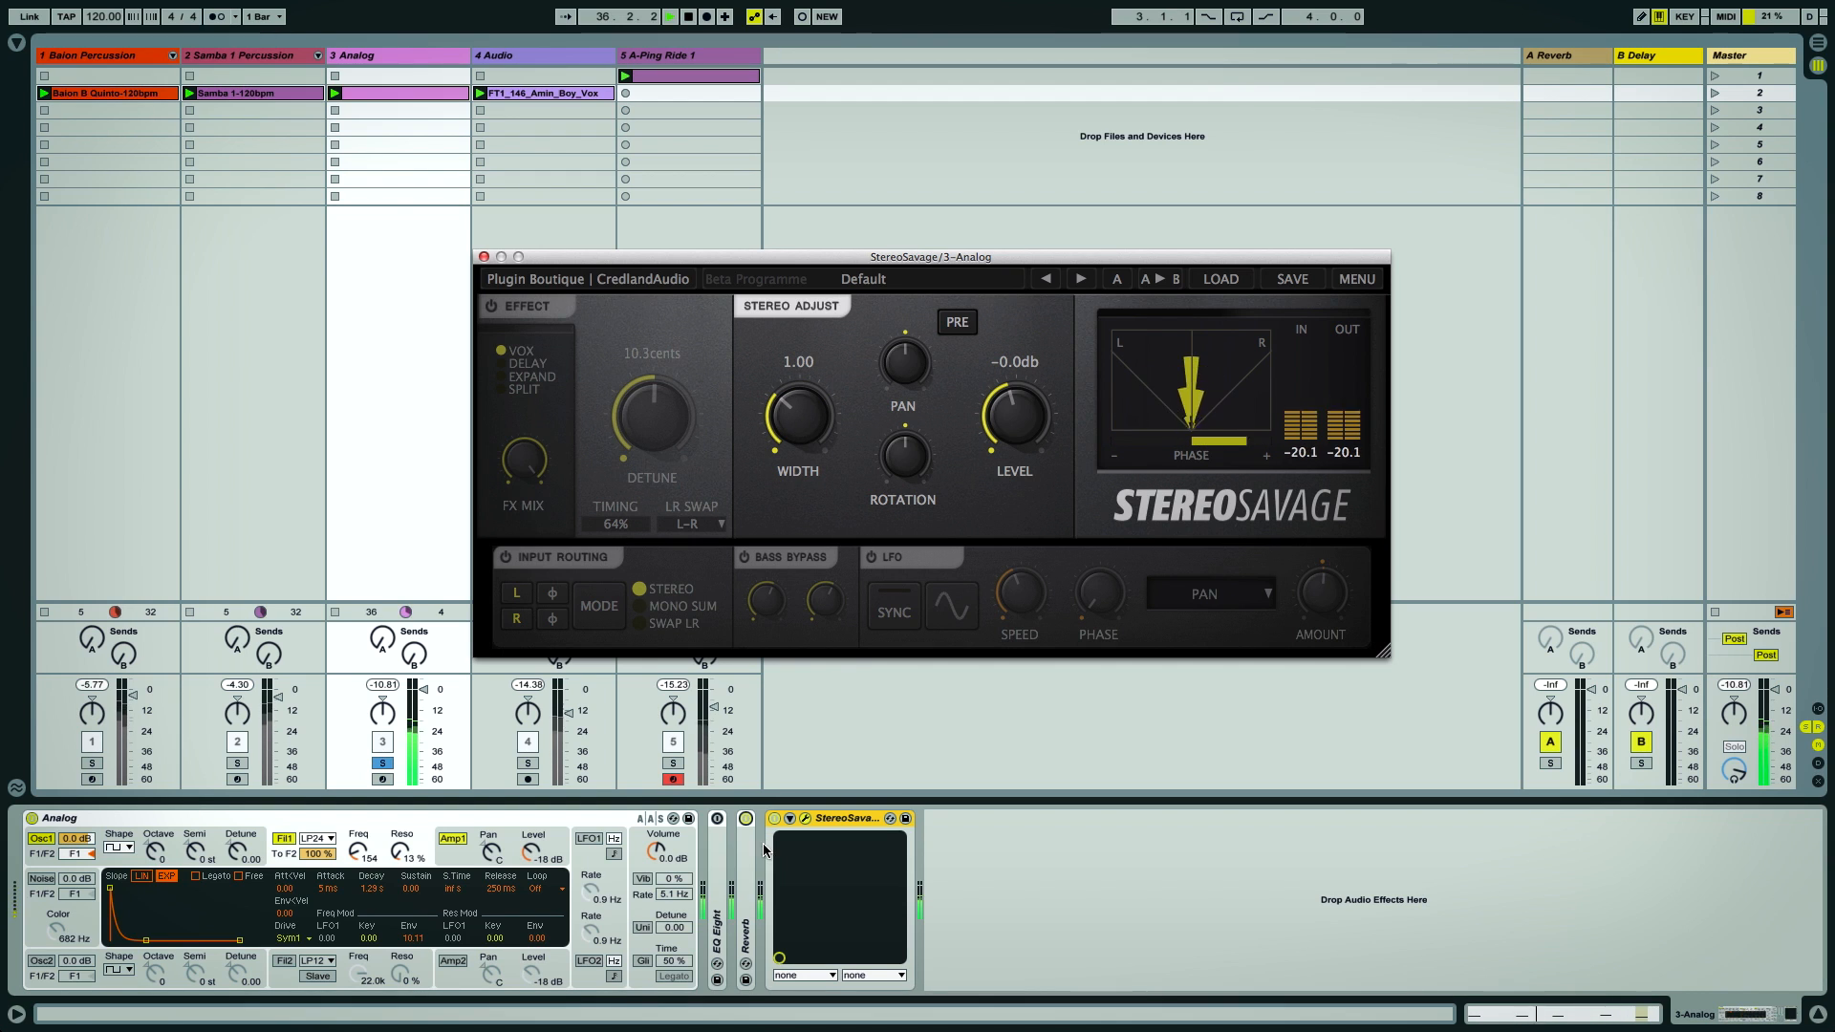
Toggle the Analog track's Reverb and set the Width to 1.10
{"action": "left_click", "coordinate": [746, 819]}
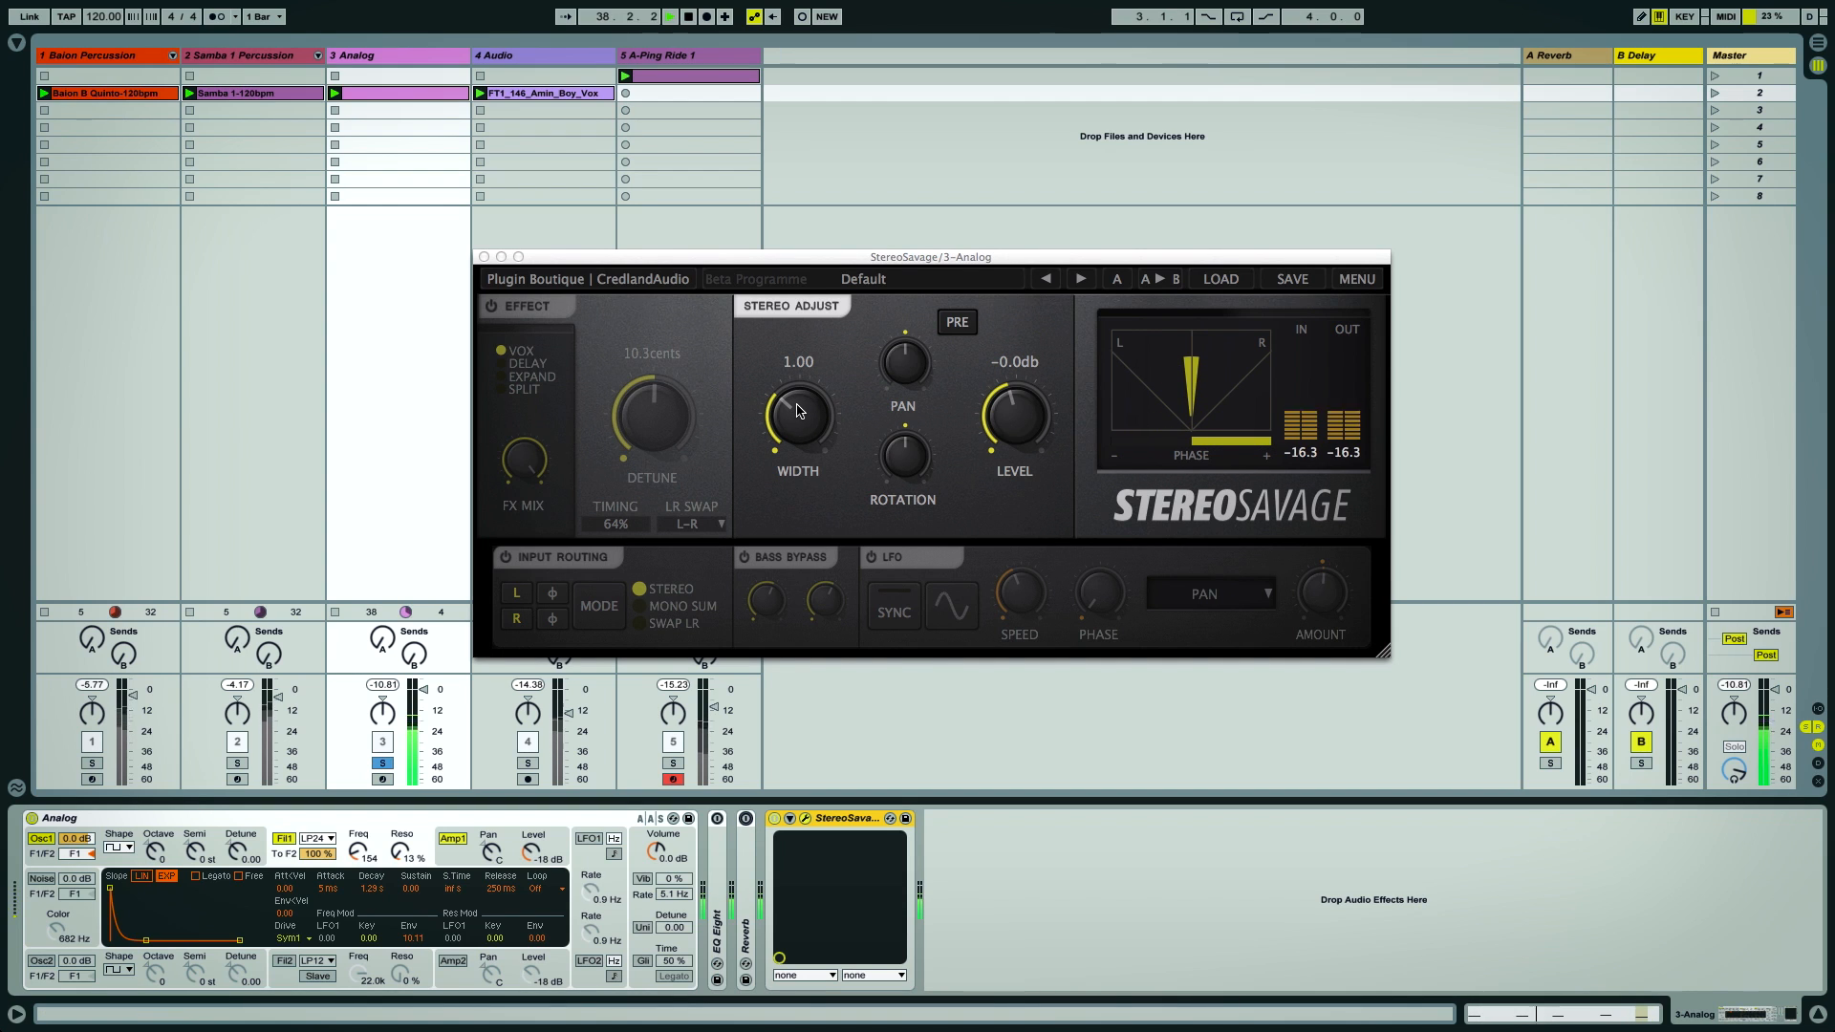
{"action": "left_click_drag", "start_coordinate": [801, 411], "coordinate": [793, 118]}
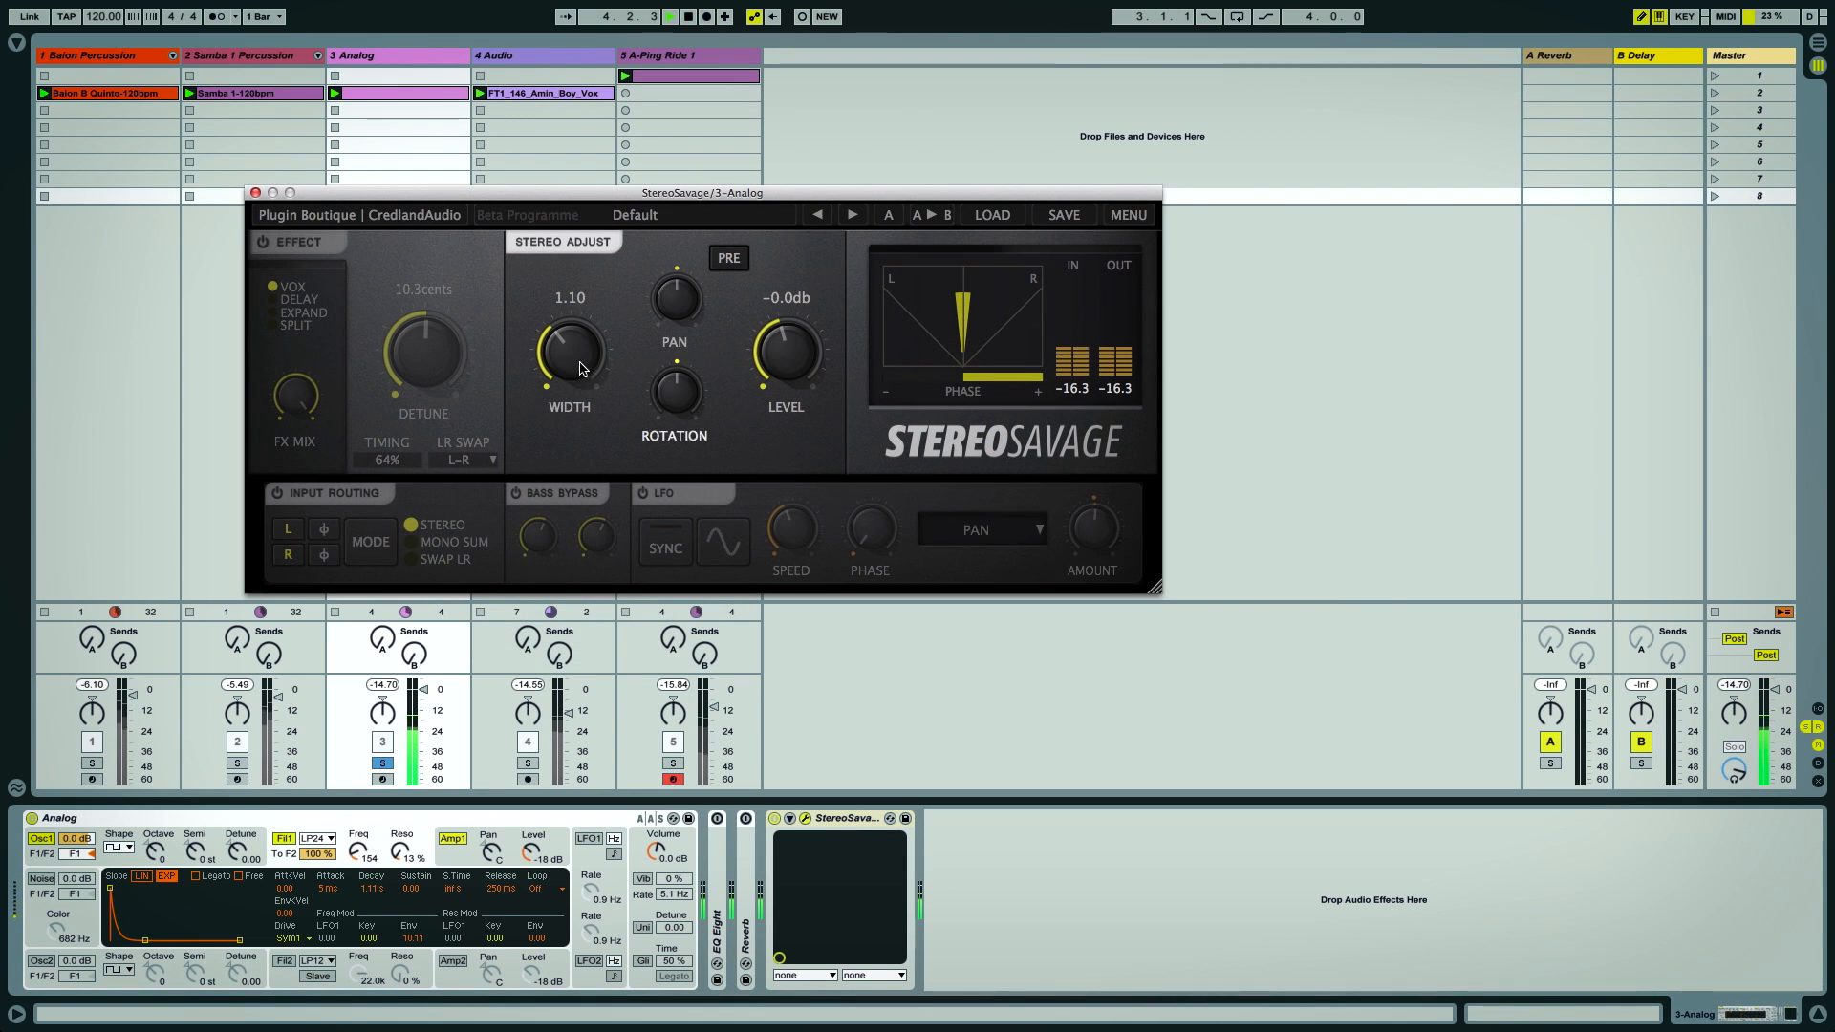
Enable the Effect section in Vox mode, toggling it off and on, and adjust the Detune
{"action": "left_click", "coordinate": [264, 242]}
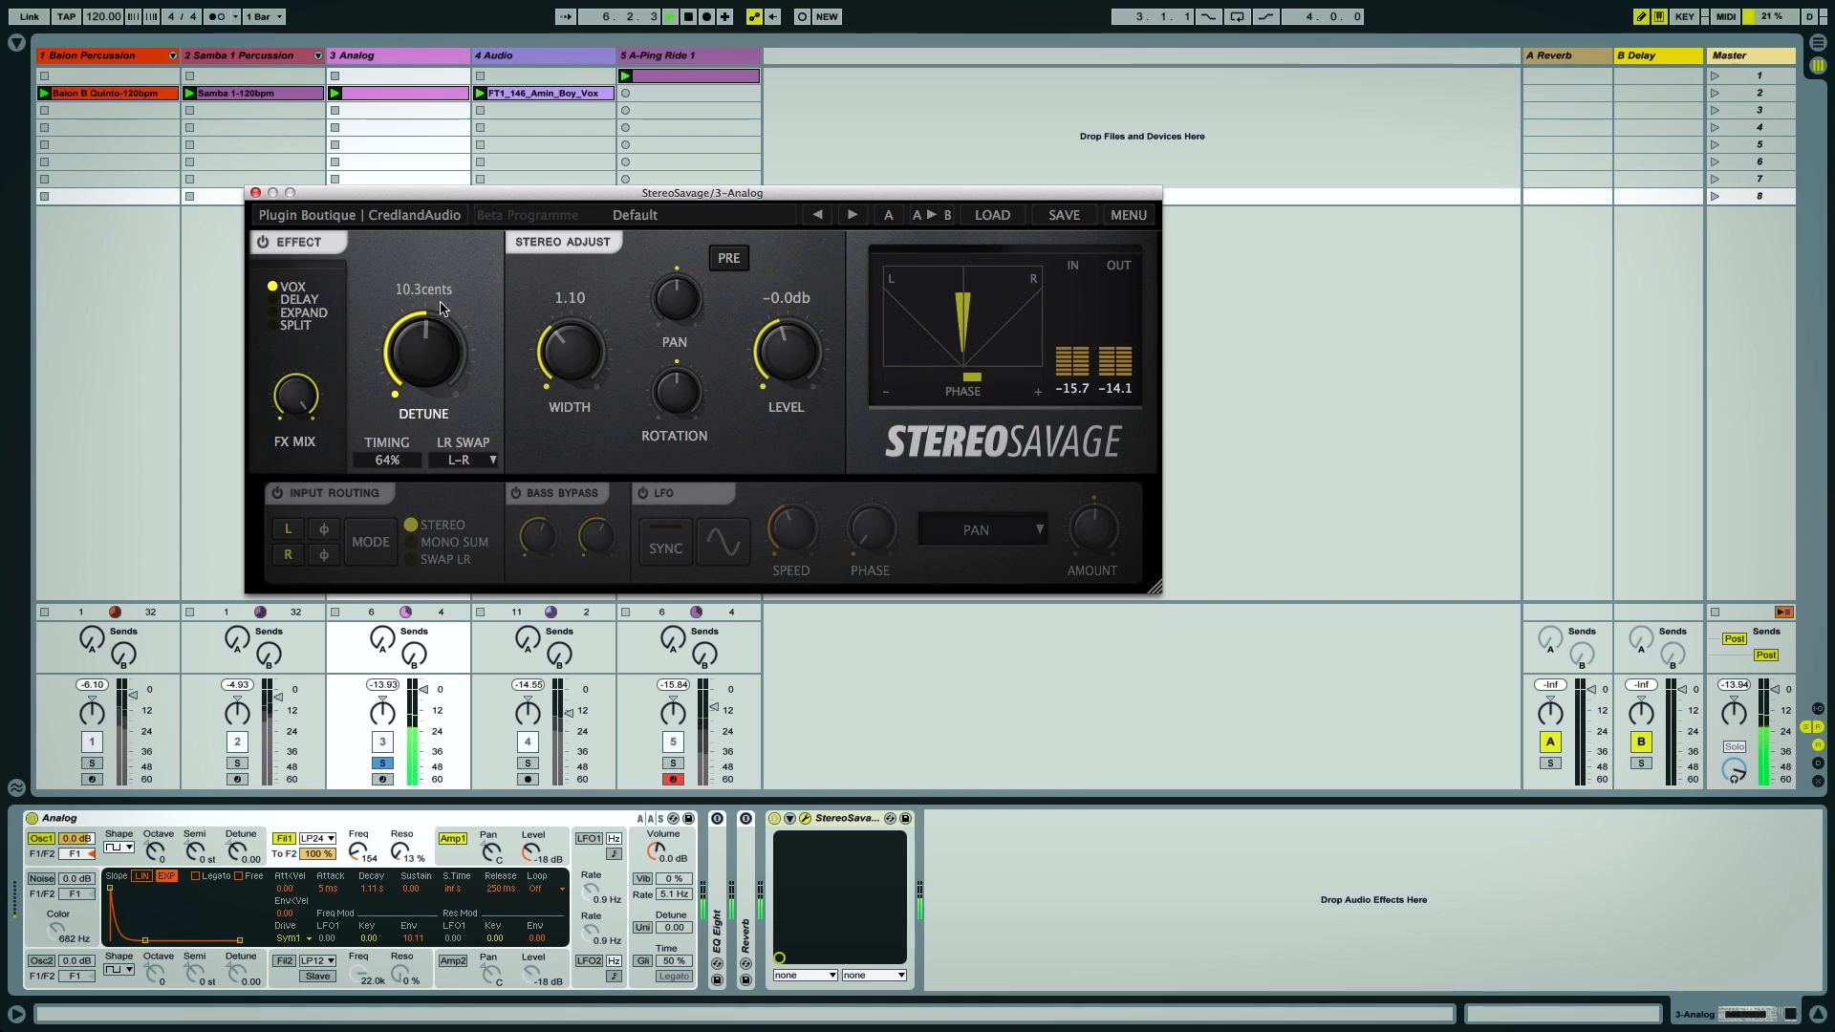
{"action": "left_click", "coordinate": [282, 247]}
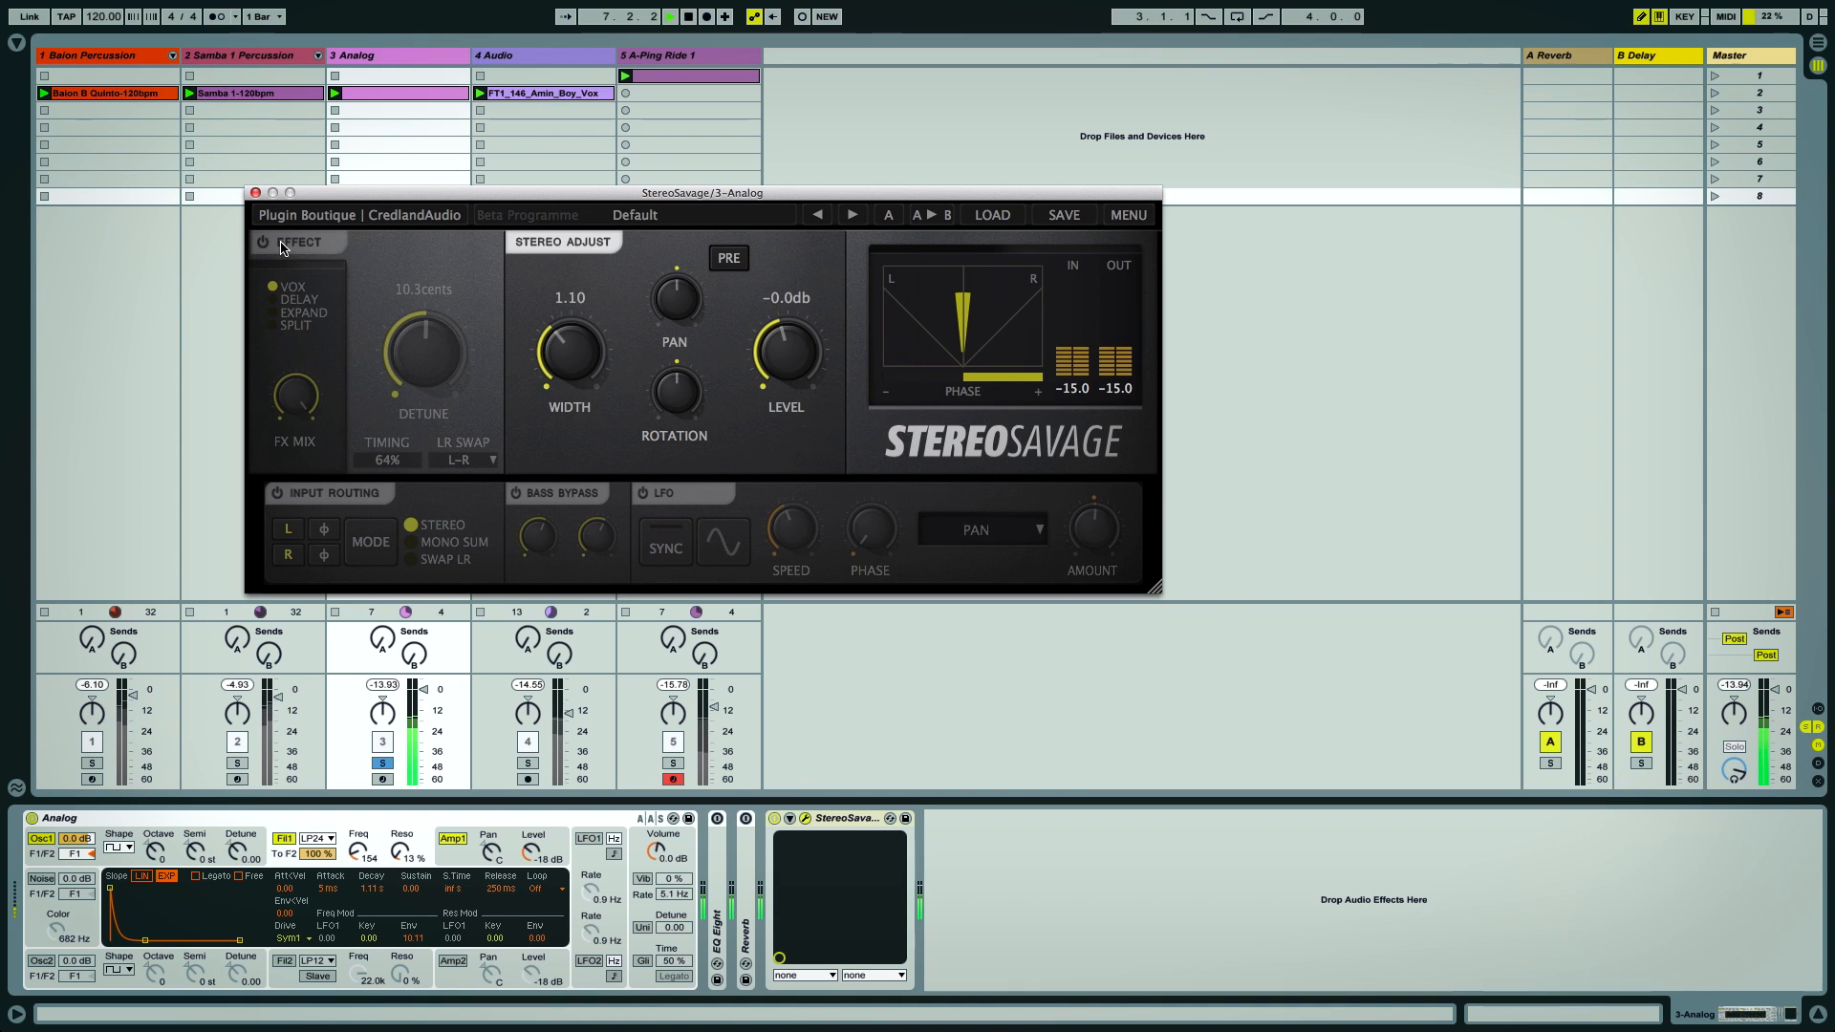
{"action": "left_click", "coordinate": [282, 247]}
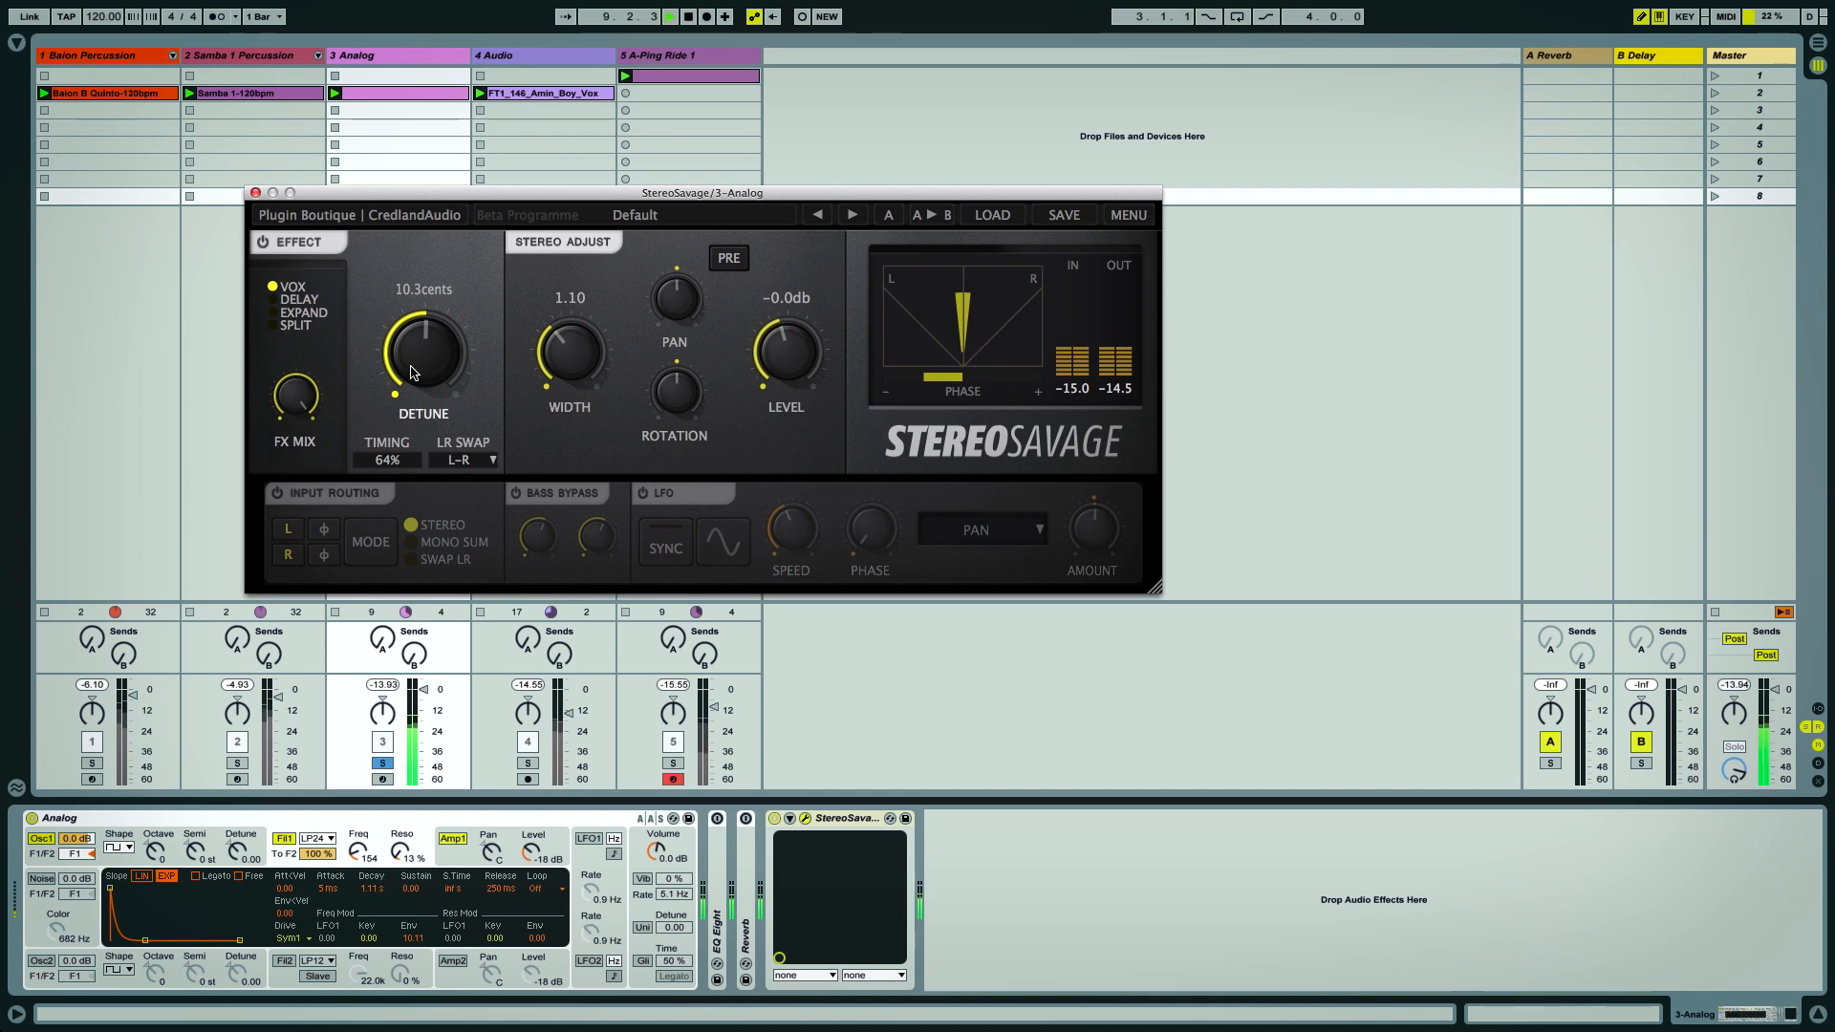
{"action": "left_click_drag", "start_coordinate": [416, 372], "coordinate": [422, 302]}
{"action": "left_click_drag", "start_coordinate": [430, 352], "coordinate": [426, 422]}
Switch the effect to Delay mode and set the delay to 40.0 ms, comparing with the effect bypassed
{"action": "left_click", "coordinate": [269, 298]}
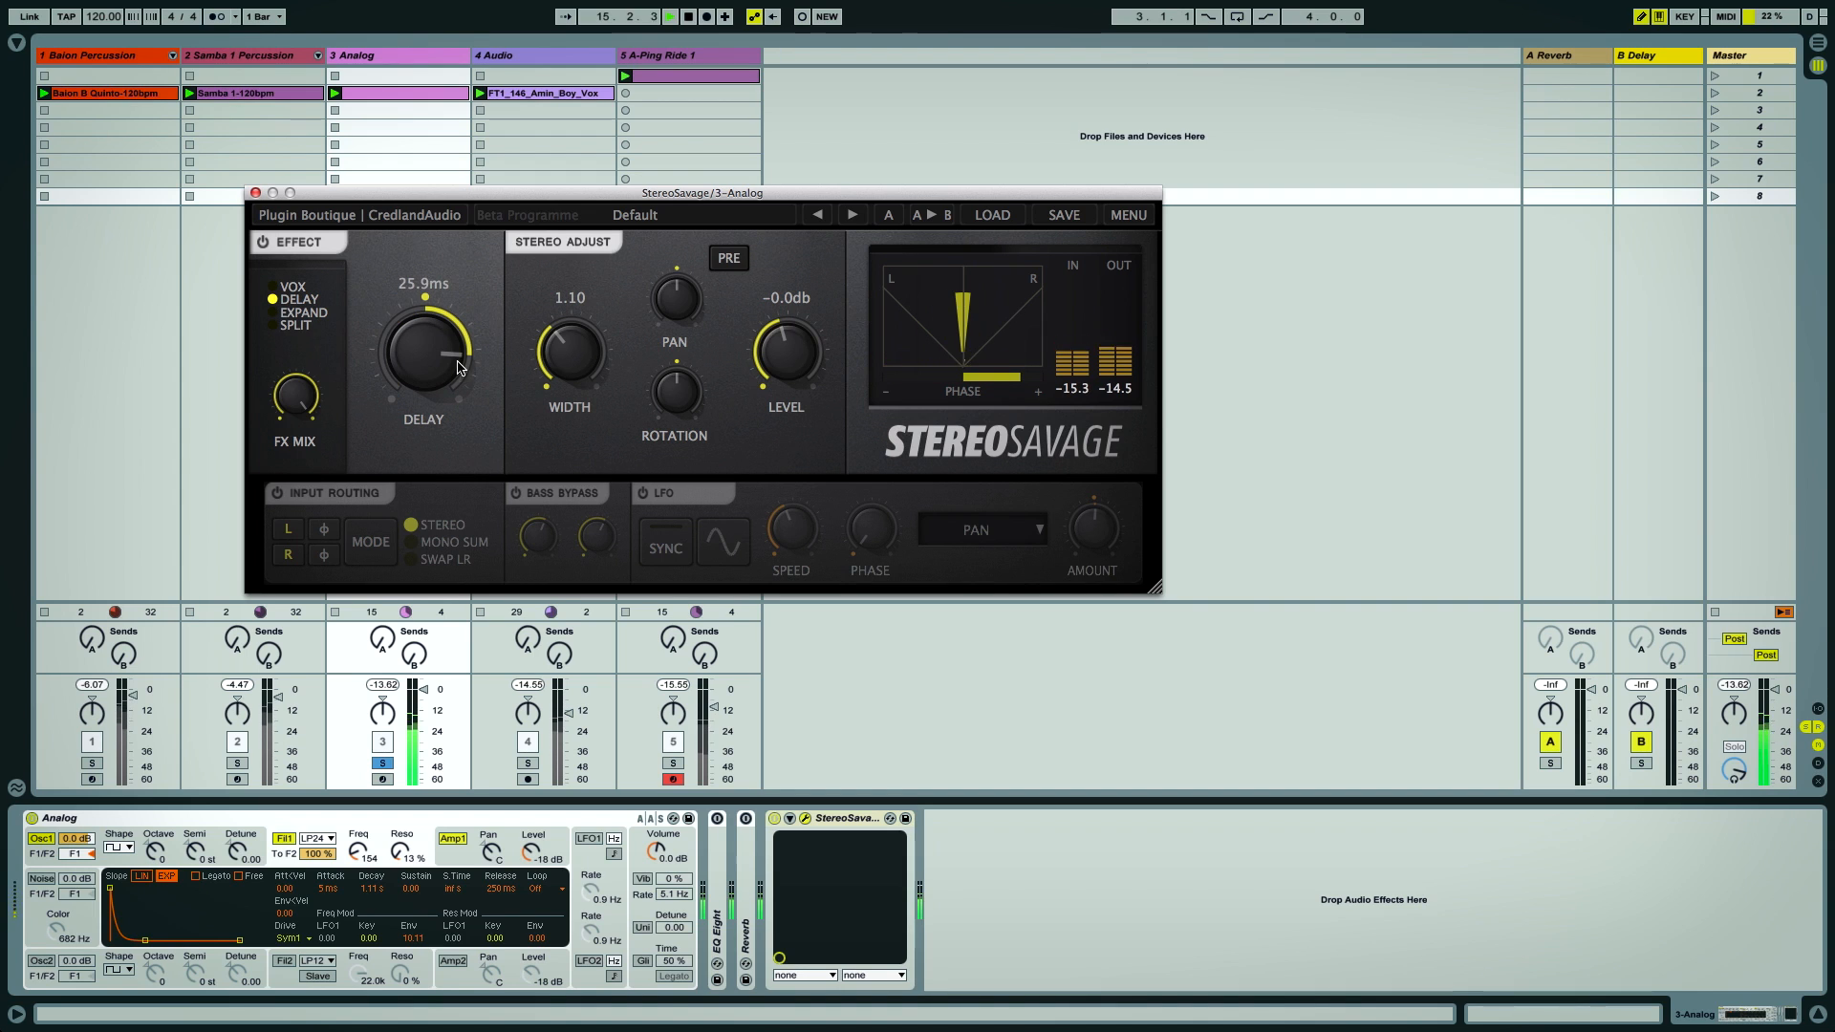
{"action": "mouse_move", "coordinate": [430, 354]}
{"action": "left_mouse_down"}
{"action": "mouse_move", "coordinate": [438, 392]}
{"action": "mouse_move", "coordinate": [433, 356]}
{"action": "left_mouse_up"}
{"action": "left_click", "coordinate": [263, 242]}
{"action": "left_click", "coordinate": [268, 245]}
{"action": "left_click_drag", "start_coordinate": [425, 260], "coordinate": [421, 336]}
Shorten the Analog synth's envelope decay to about 146 ms
{"action": "left_click_drag", "start_coordinate": [149, 944], "coordinate": [144, 945]}
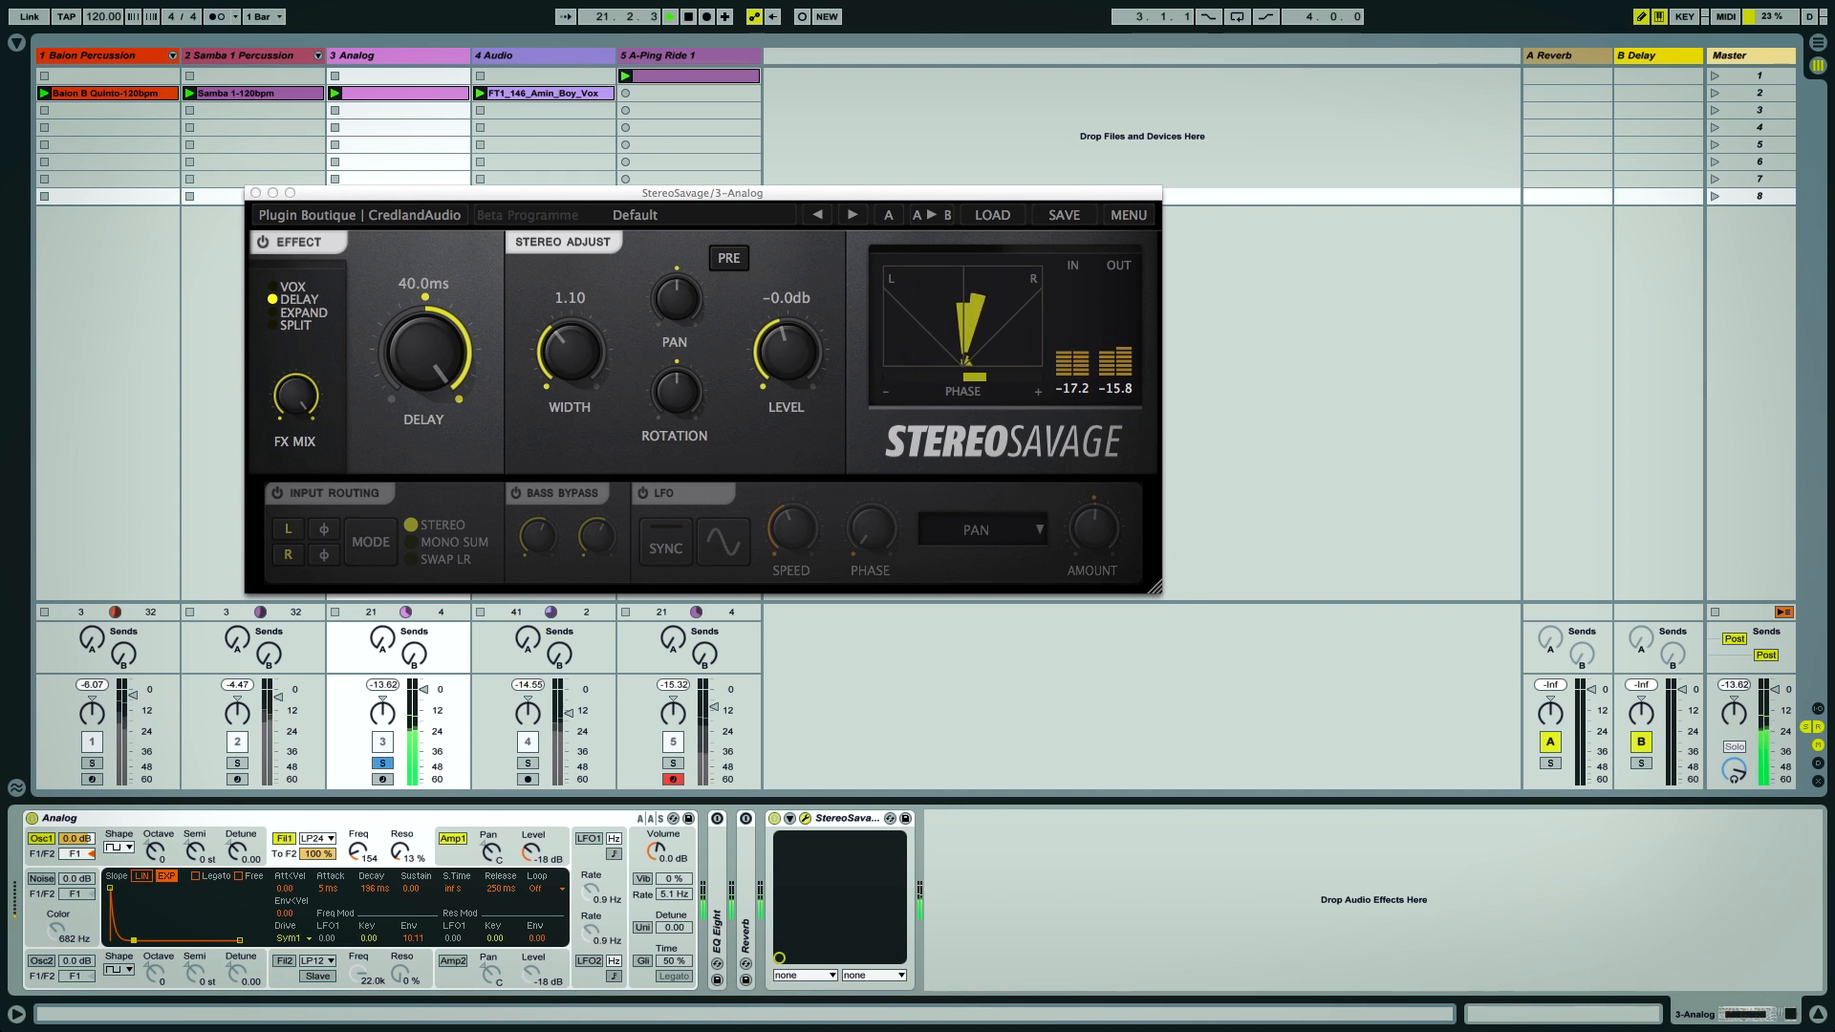
{"action": "left_click_drag", "start_coordinate": [134, 941], "coordinate": [131, 941]}
Switch the Analog track's StereoSavage effect to Expand mode and turn the FX Mix down
{"action": "left_click", "coordinate": [289, 314]}
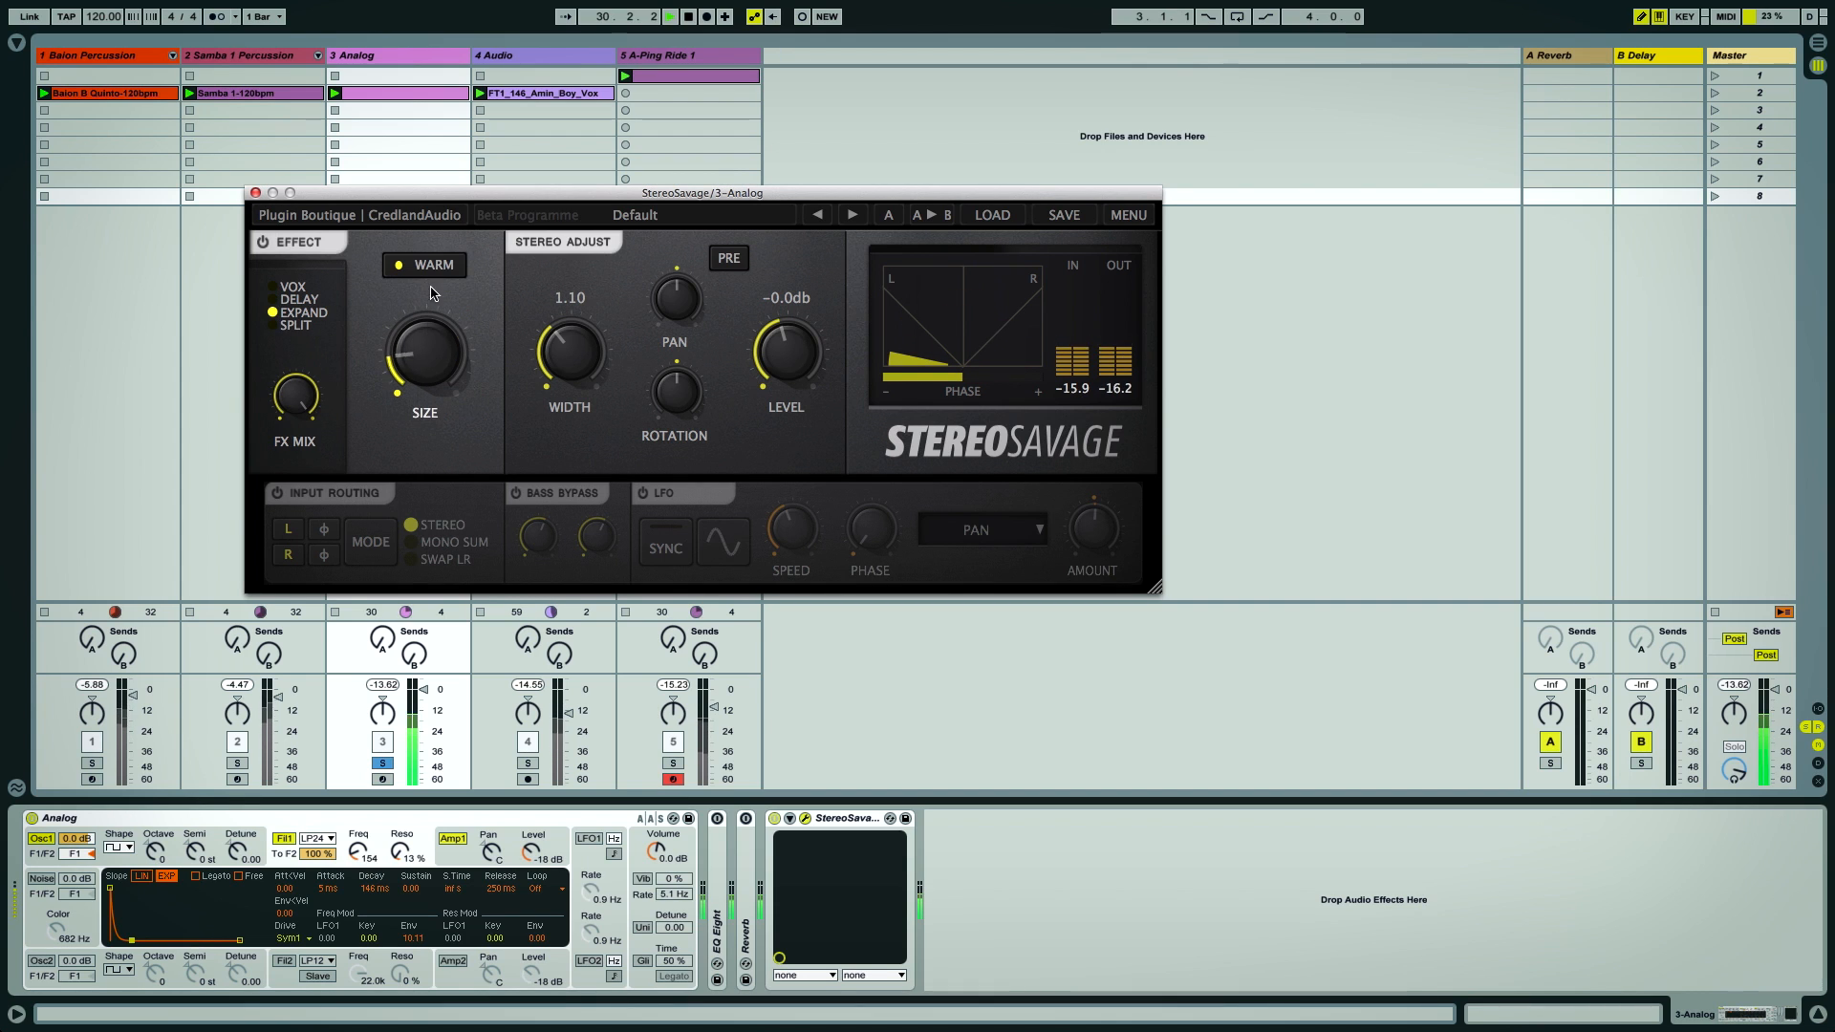
{"action": "left_click_drag", "start_coordinate": [432, 294], "coordinate": [414, 244]}
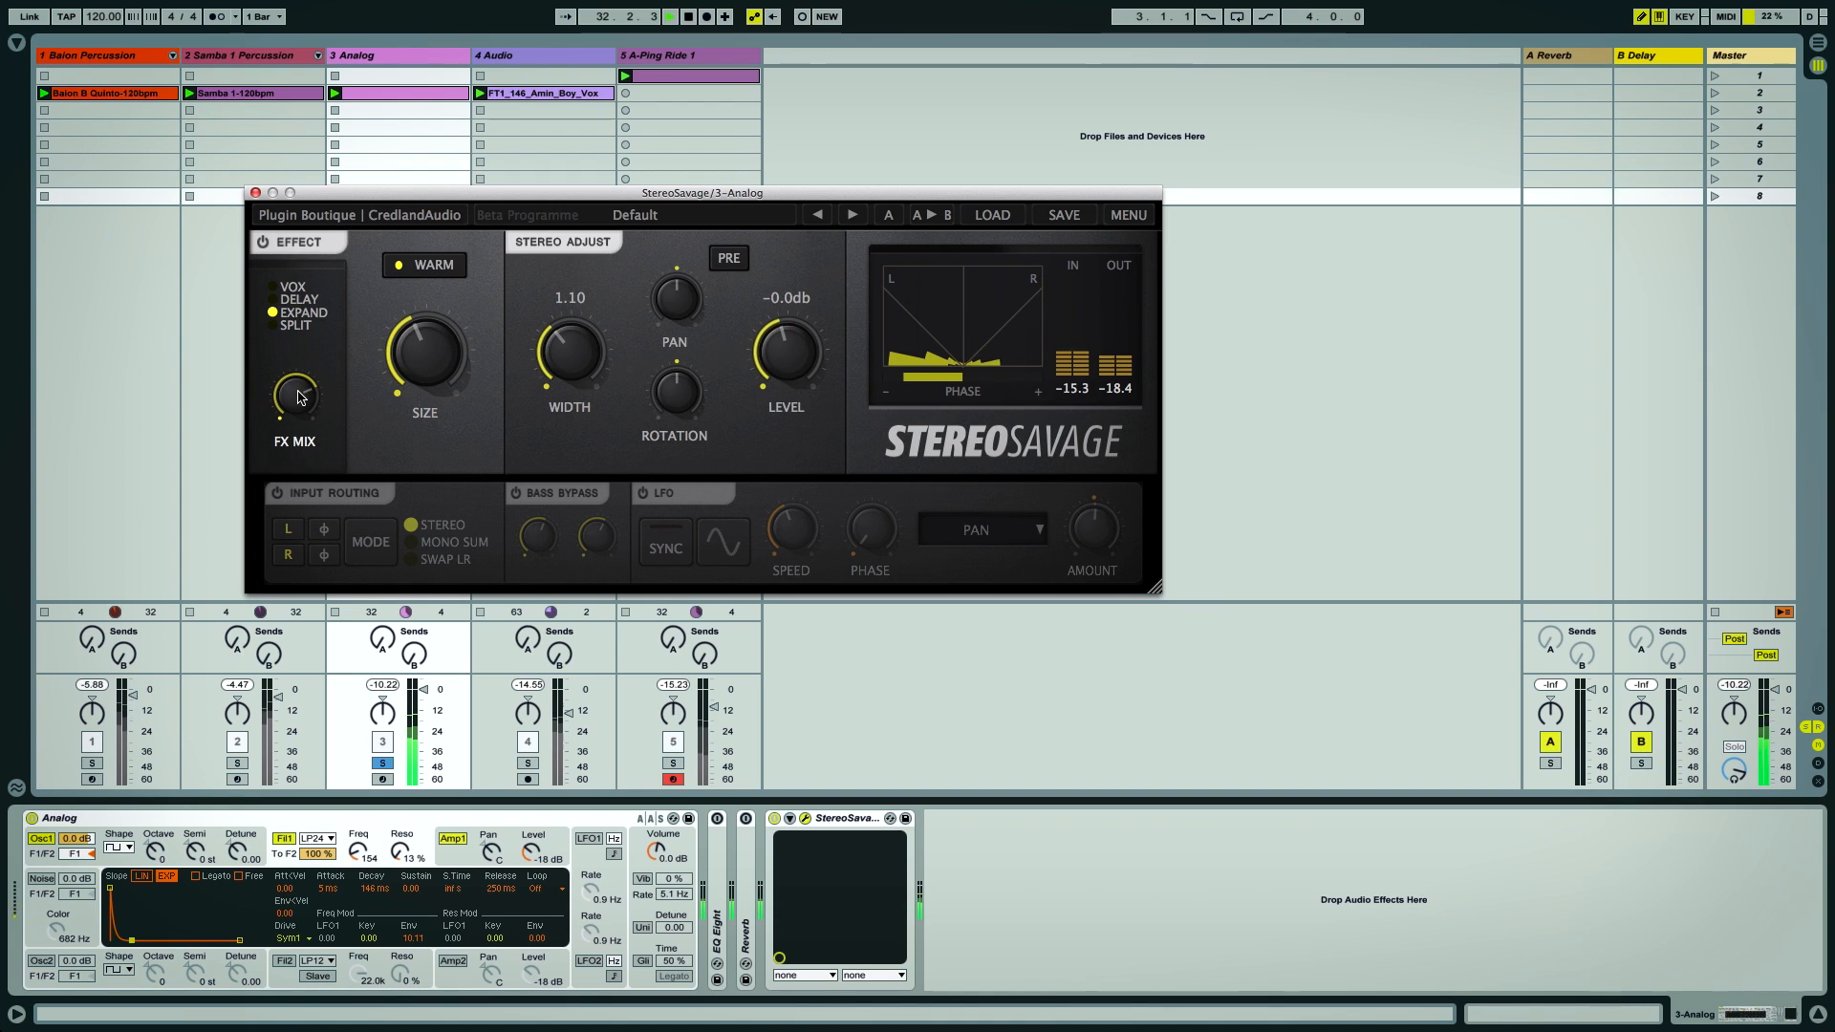
{"action": "left_click_drag", "start_coordinate": [299, 392], "coordinate": [301, 460]}
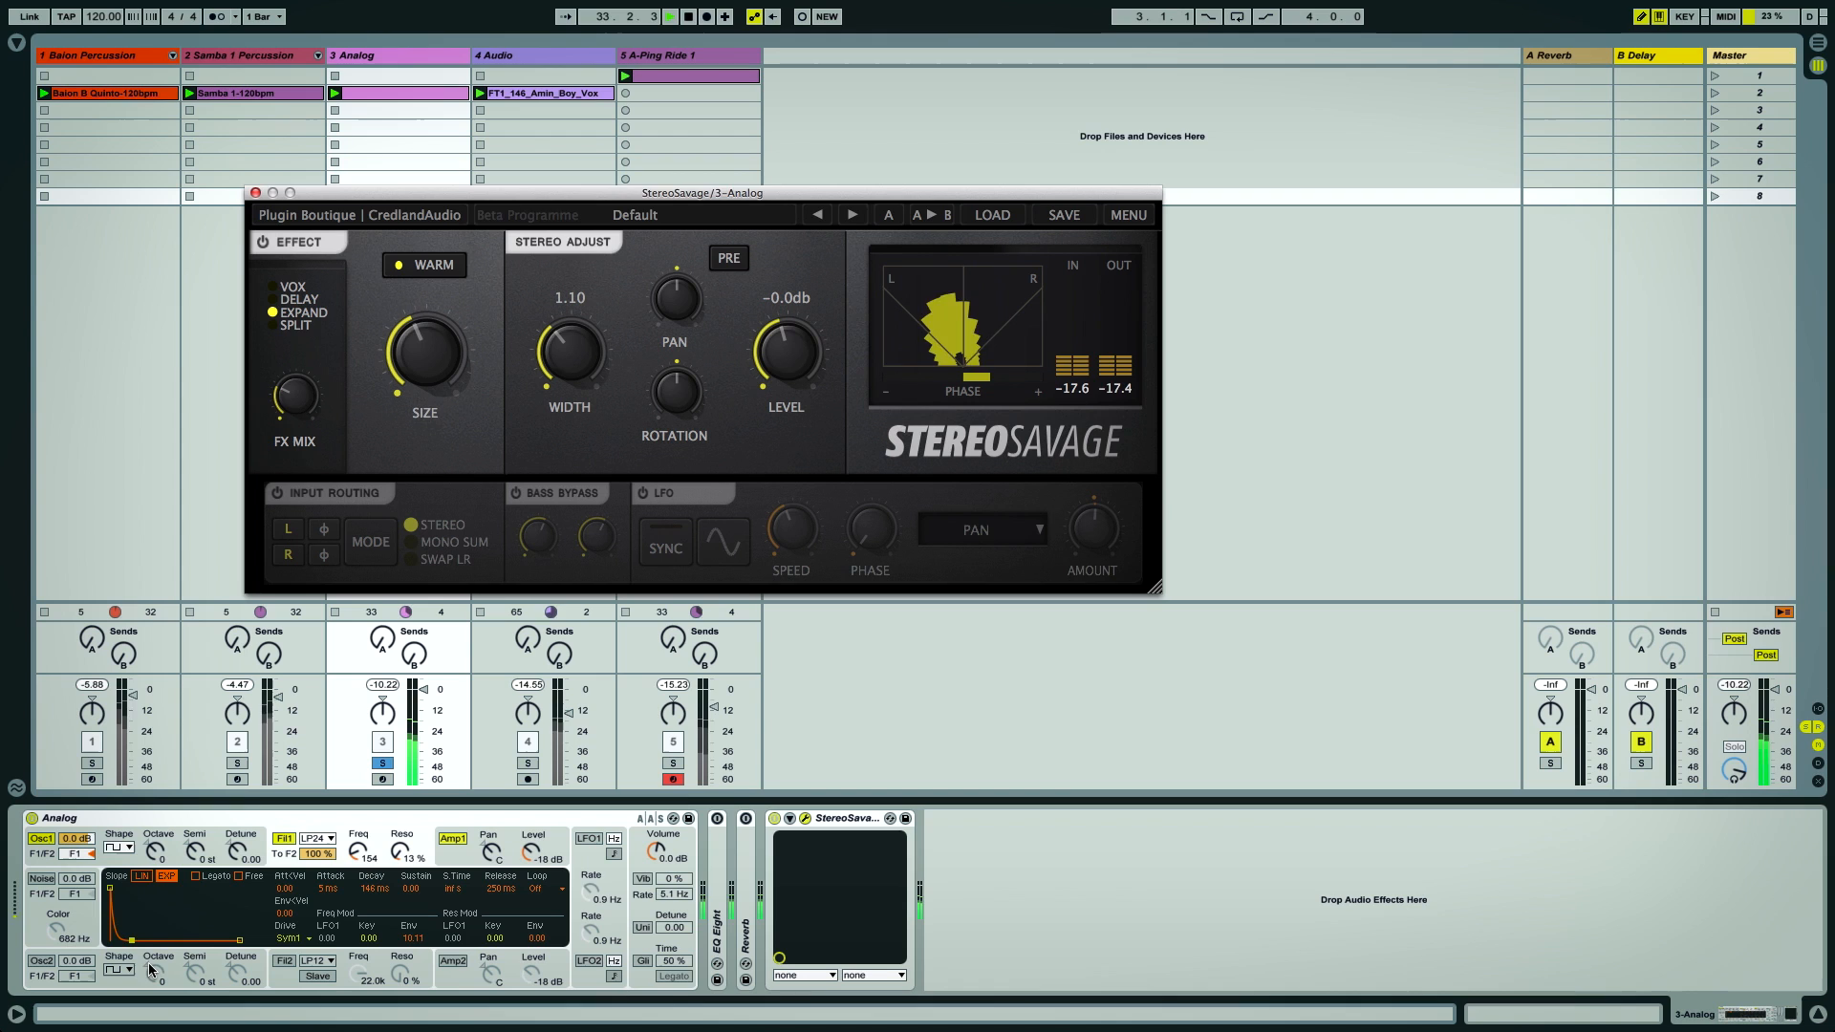
Lengthen the Analog synth's envelope decay to about 351 ms and raise the Expand Size to maximum
{"action": "left_click_drag", "start_coordinate": [131, 941], "coordinate": [140, 941]}
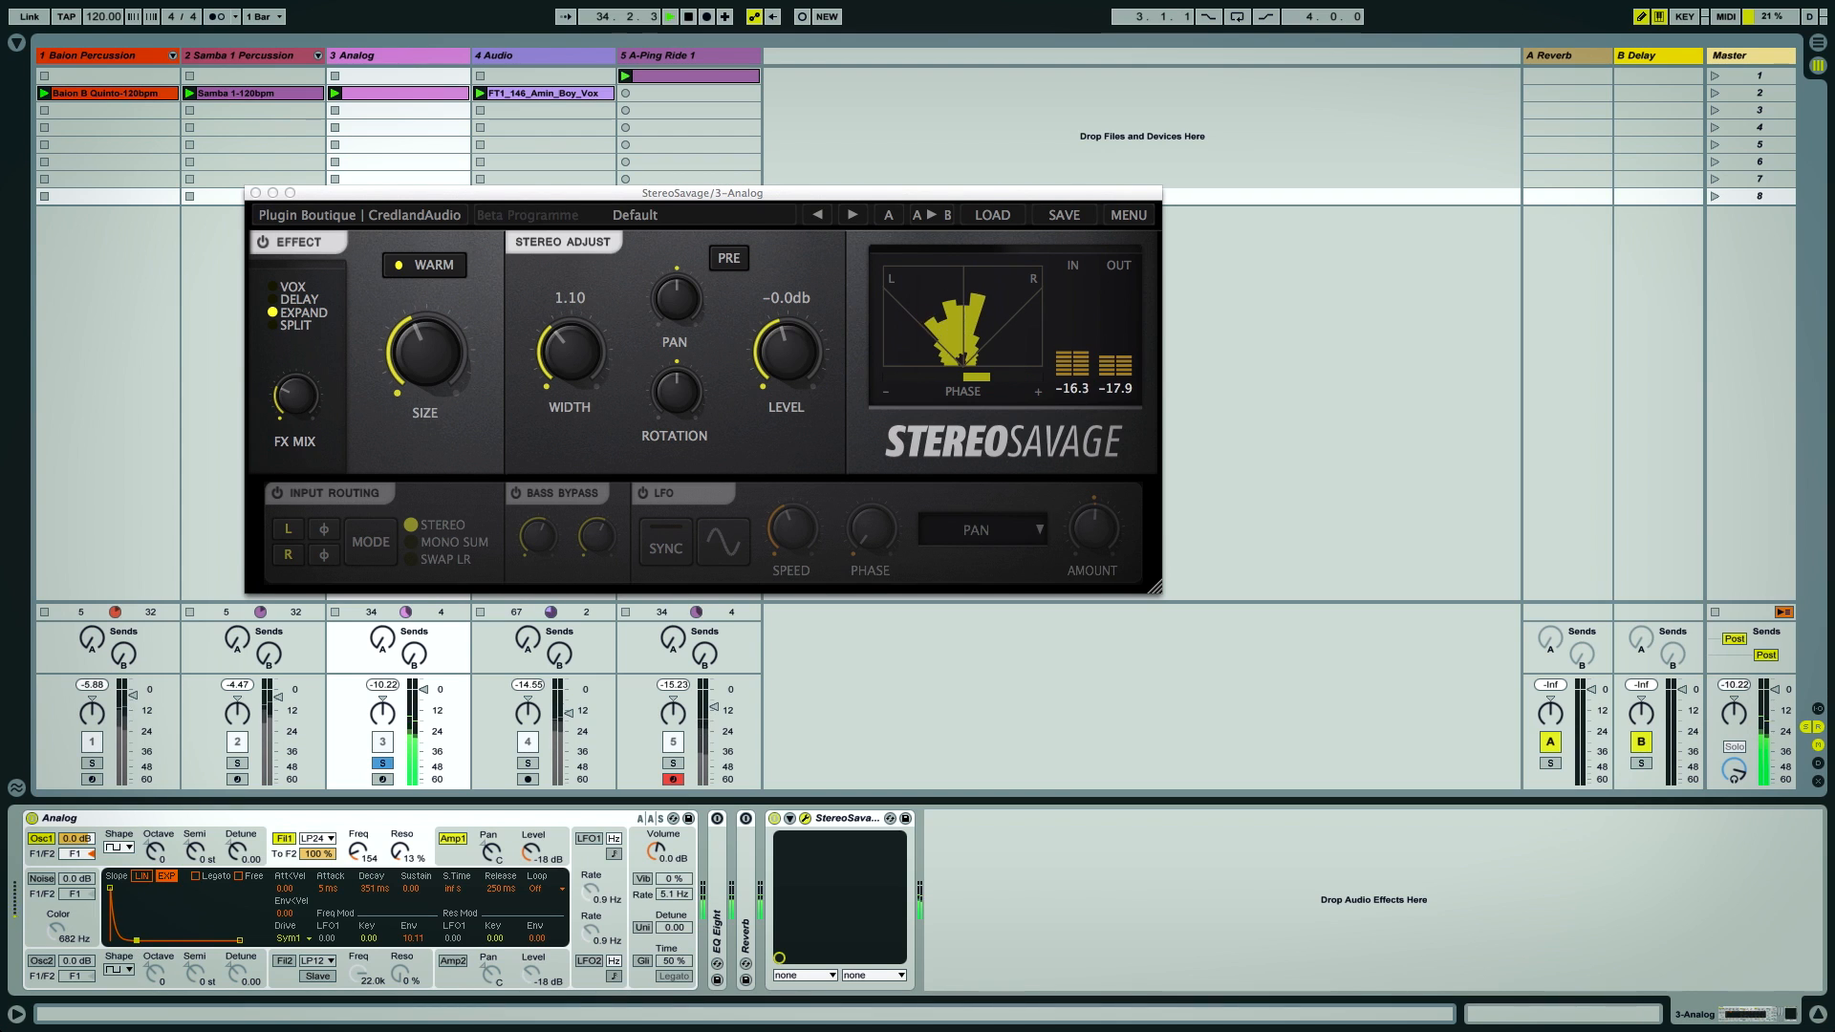
{"action": "left_click_drag", "start_coordinate": [428, 373], "coordinate": [410, 207]}
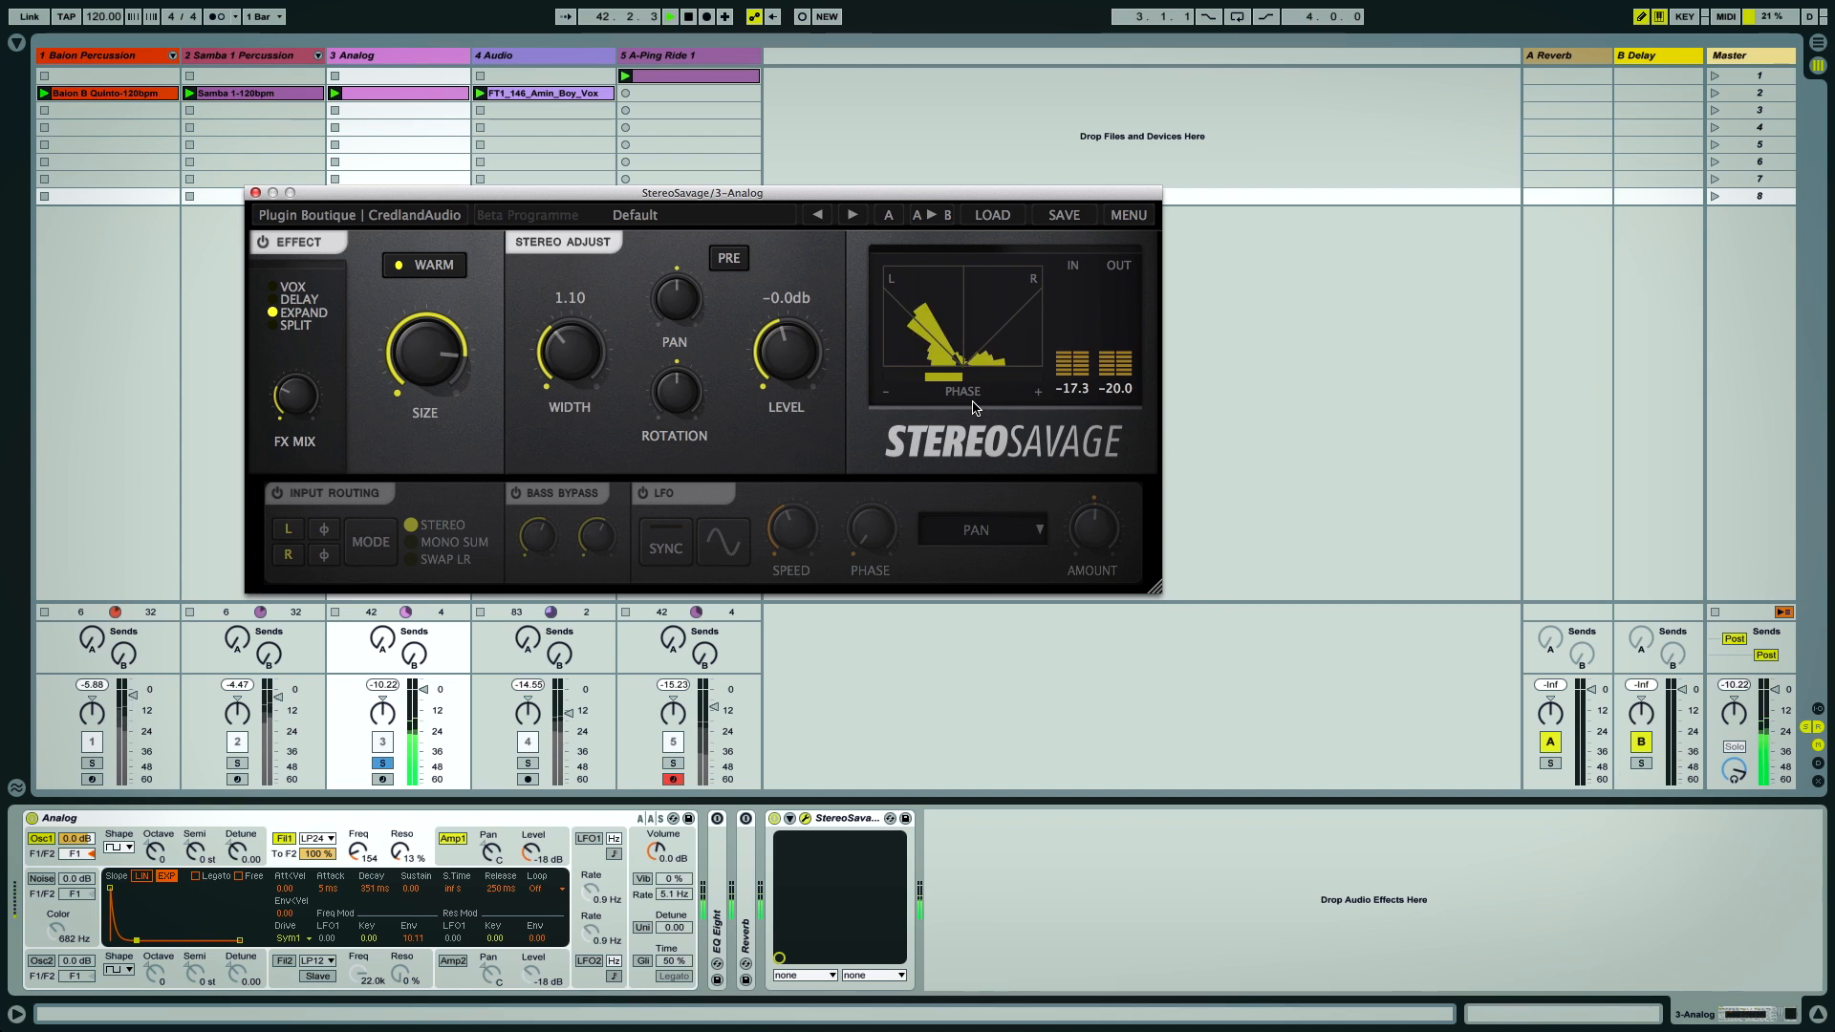
Switch the effect to Delay mode, raise the FX Mix to full, and return to Vox mode
{"action": "left_click", "coordinate": [287, 299]}
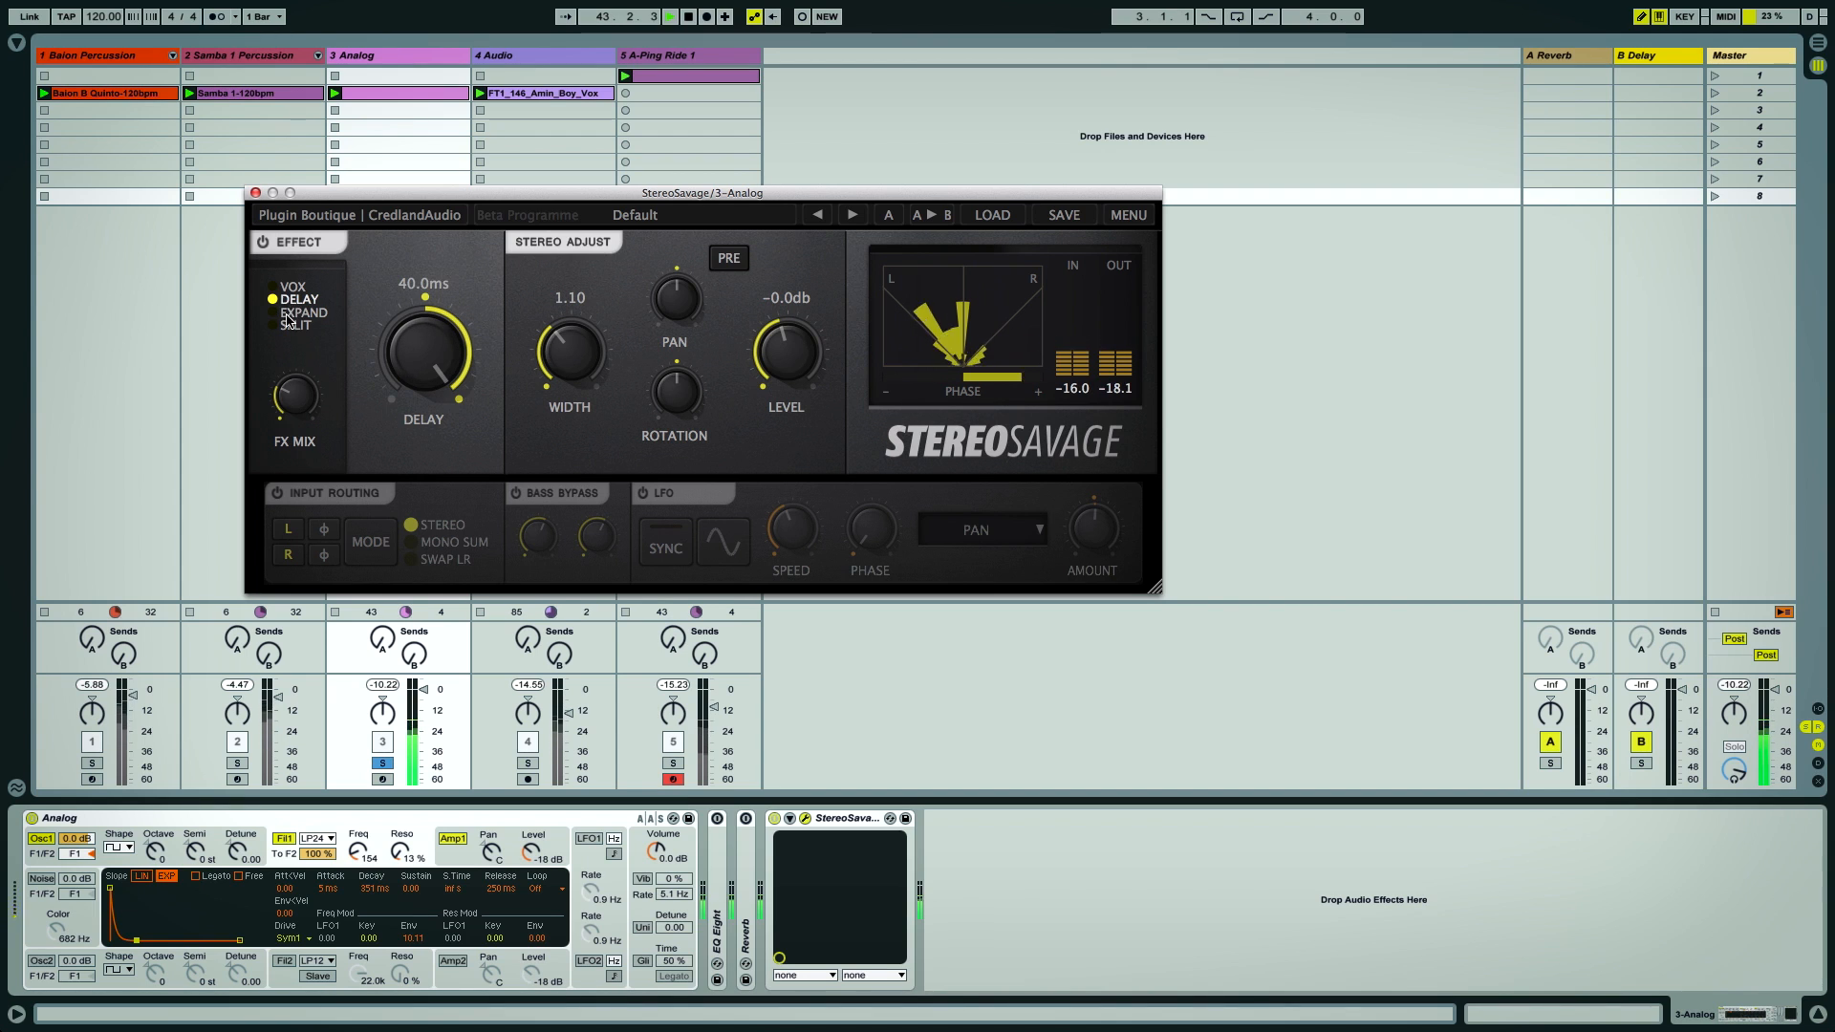
{"action": "left_click_drag", "start_coordinate": [299, 397], "coordinate": [313, 96]}
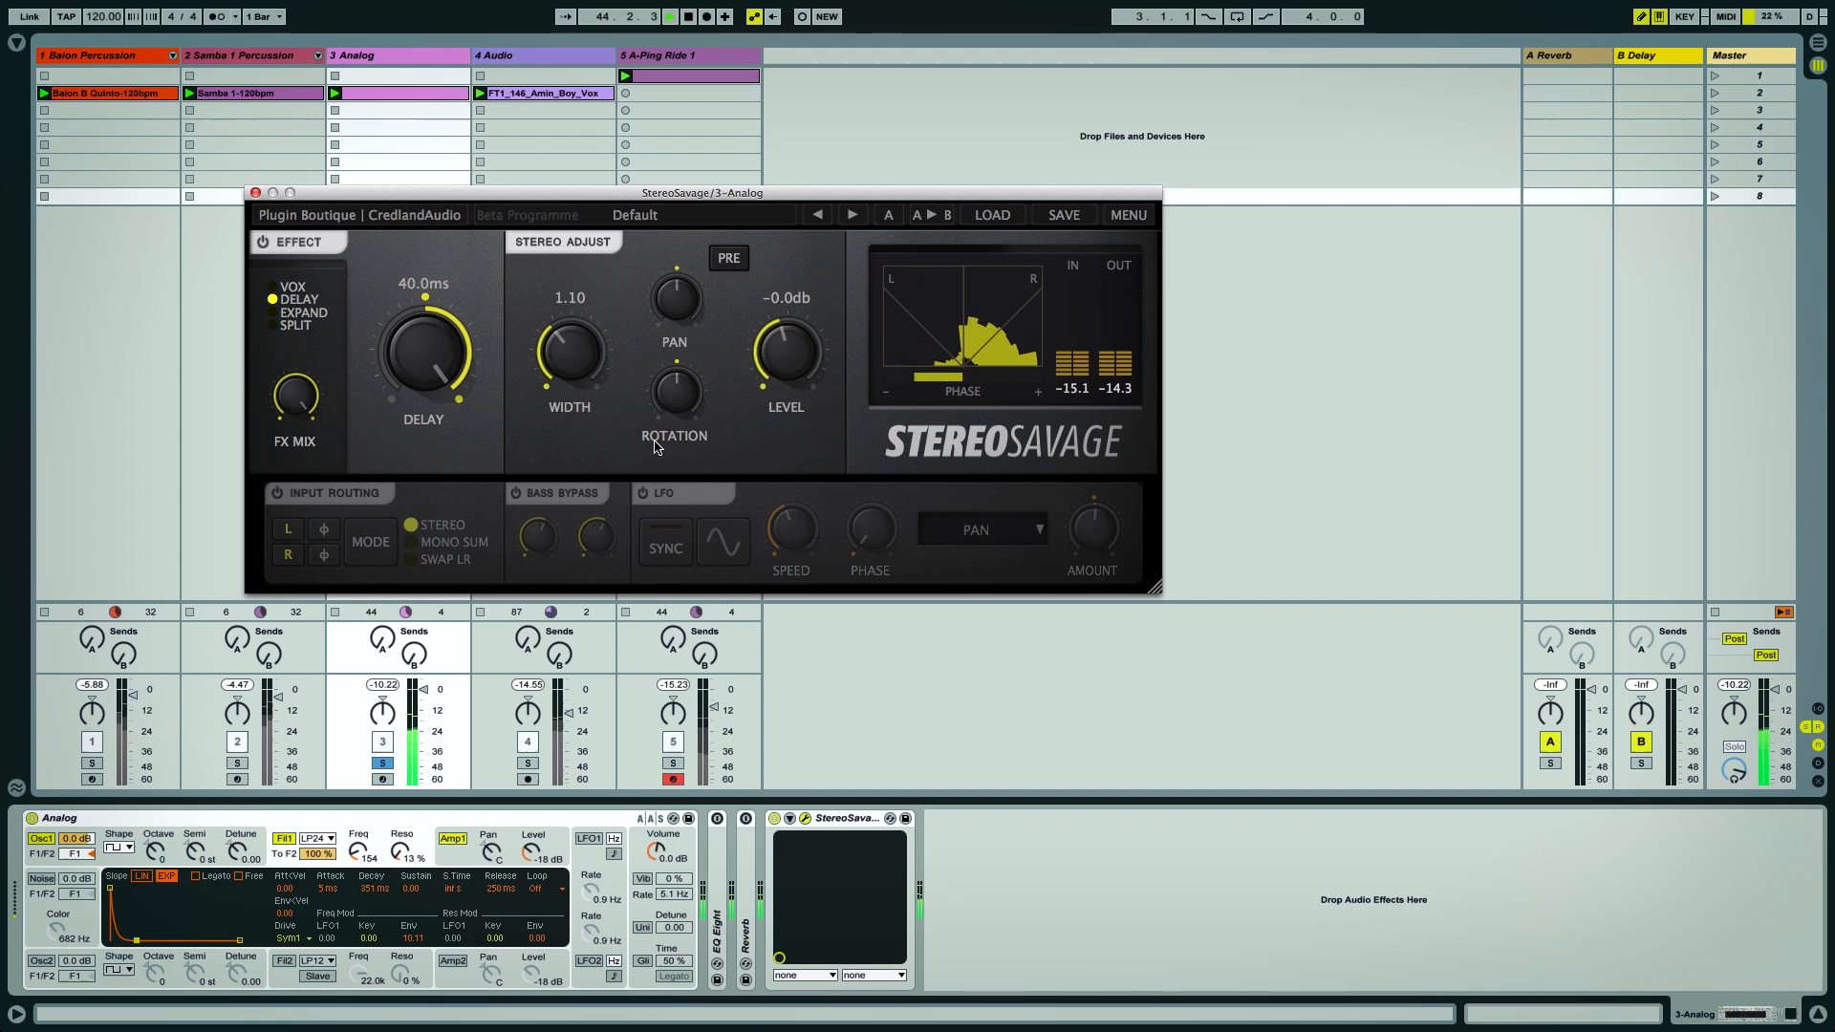
{"action": "left_click", "coordinate": [276, 289]}
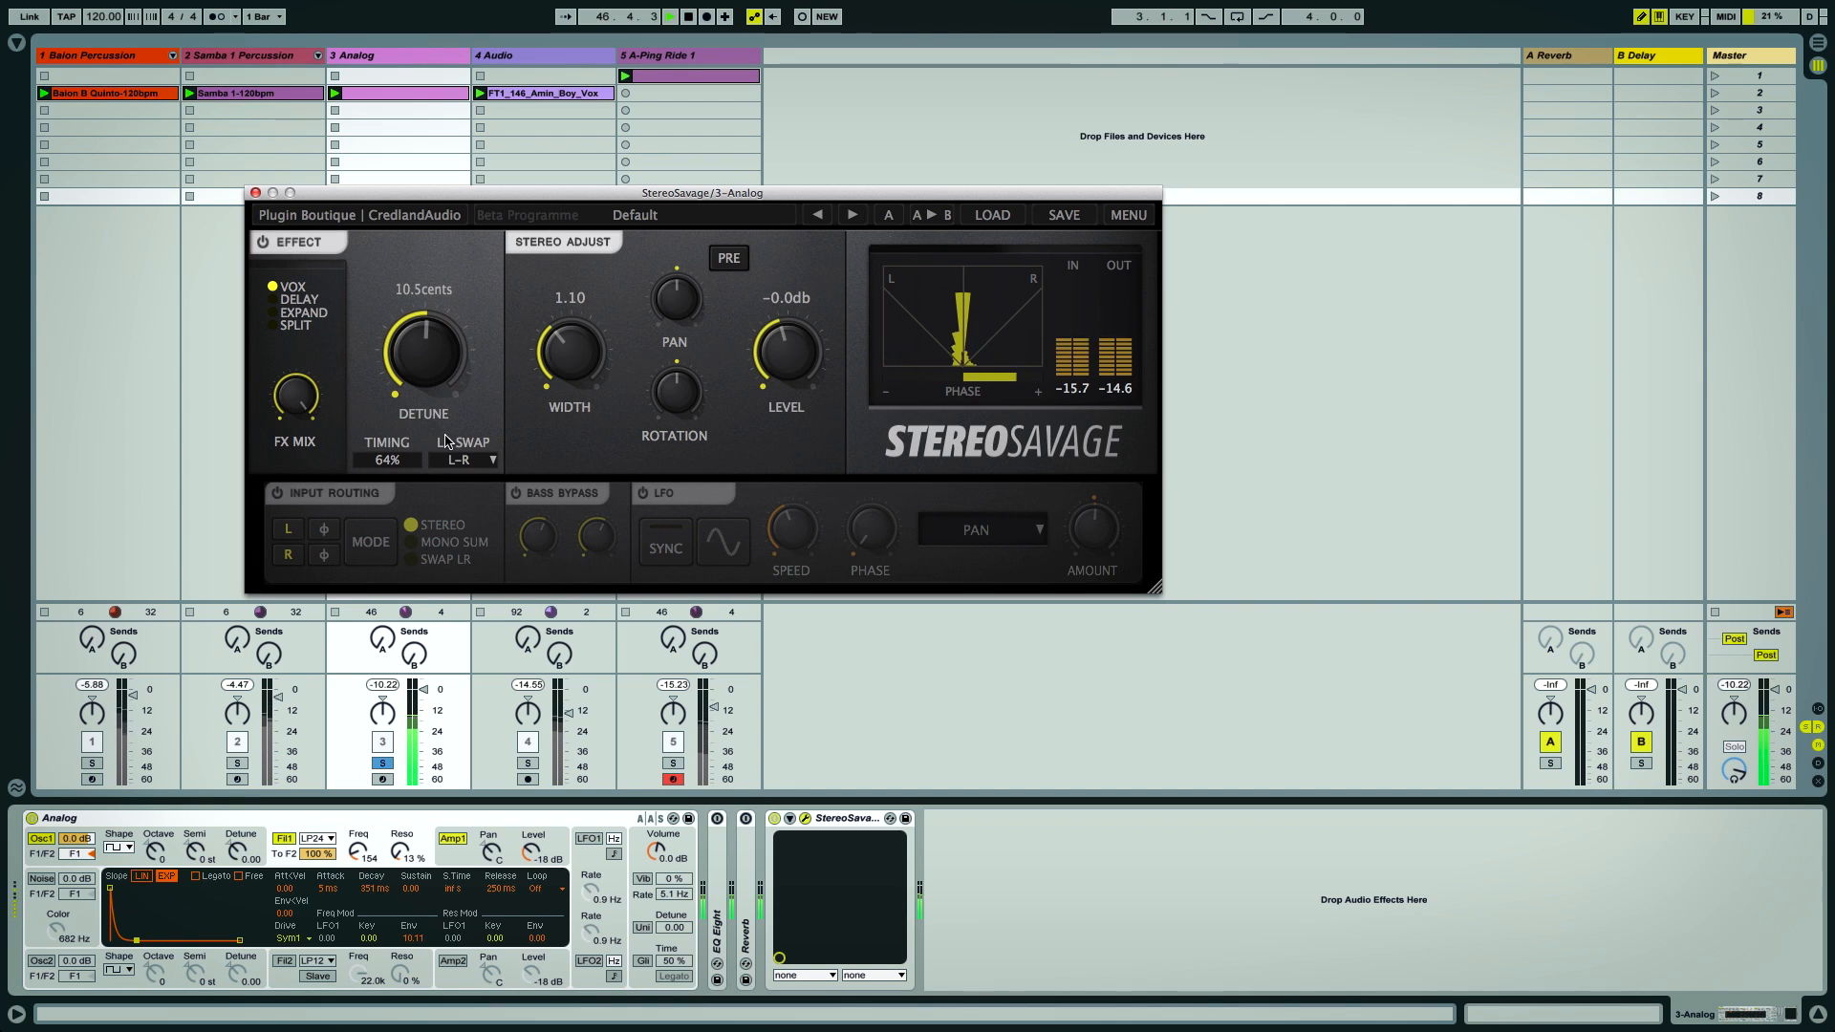
Disable the Effect section, enable Input Routing and invert the left channel's phase
{"action": "left_click", "coordinate": [262, 244]}
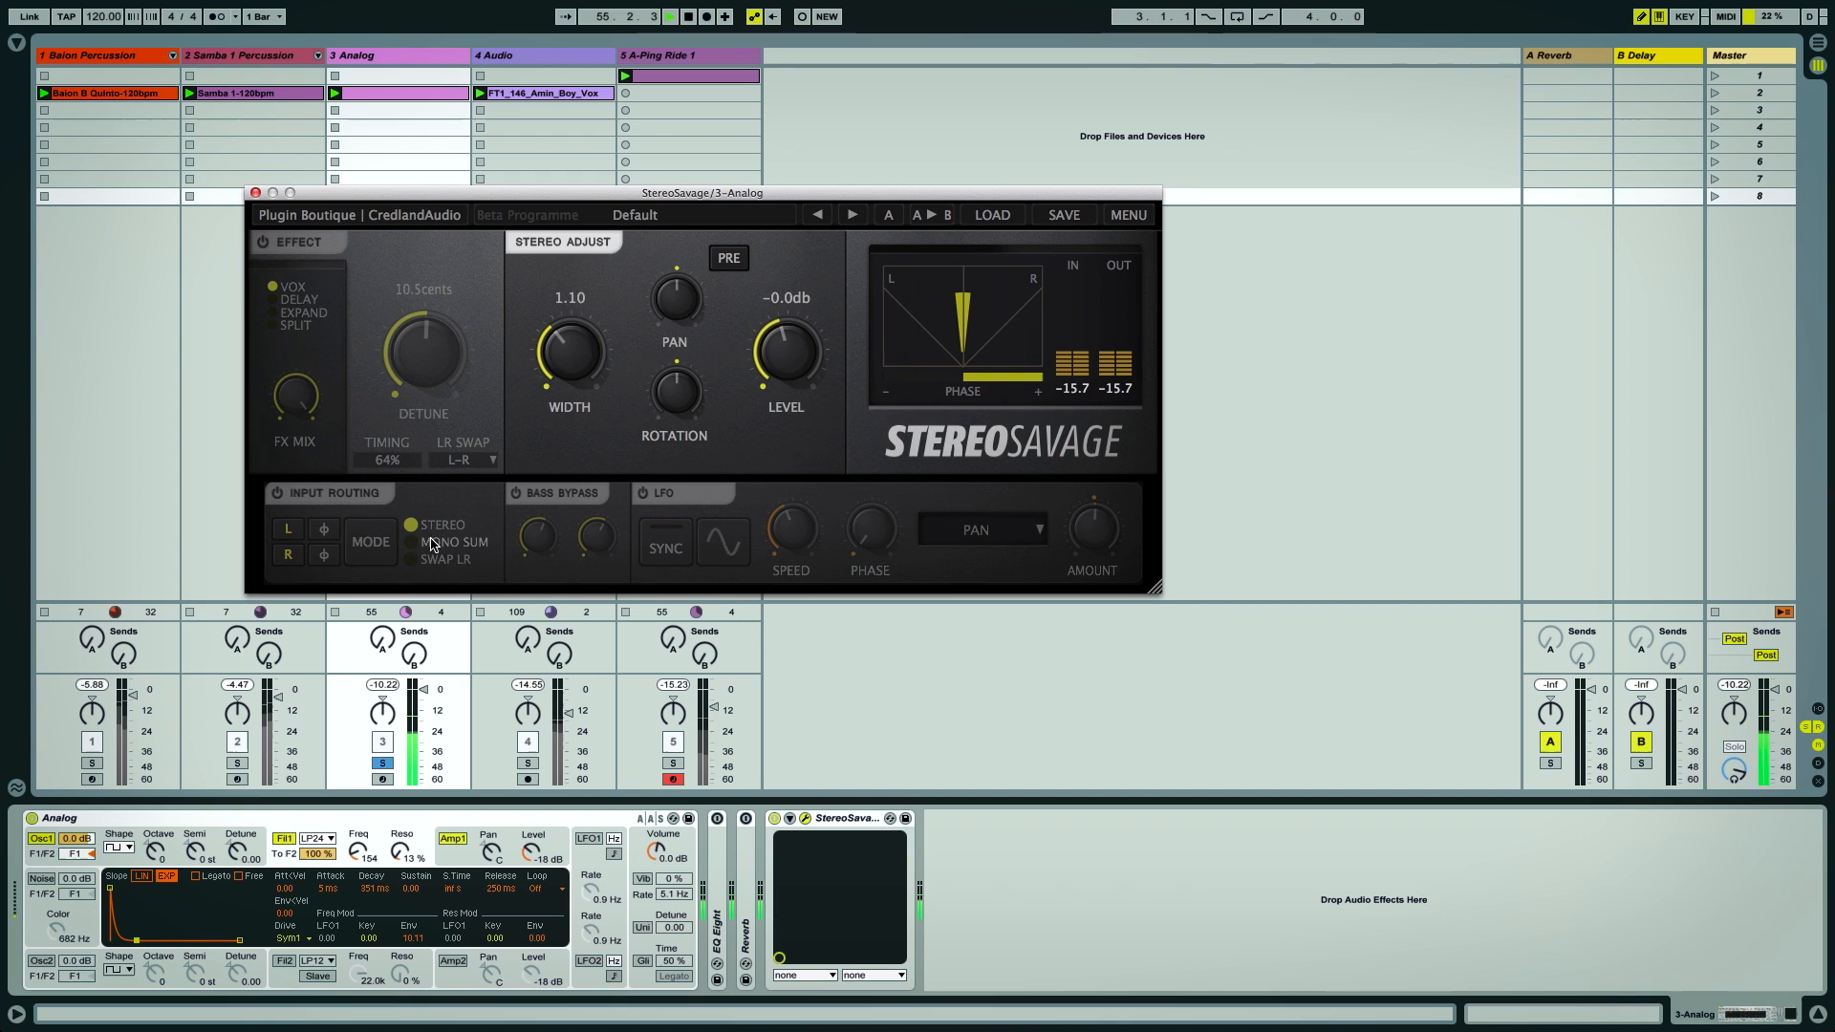
{"action": "left_click", "coordinate": [277, 495]}
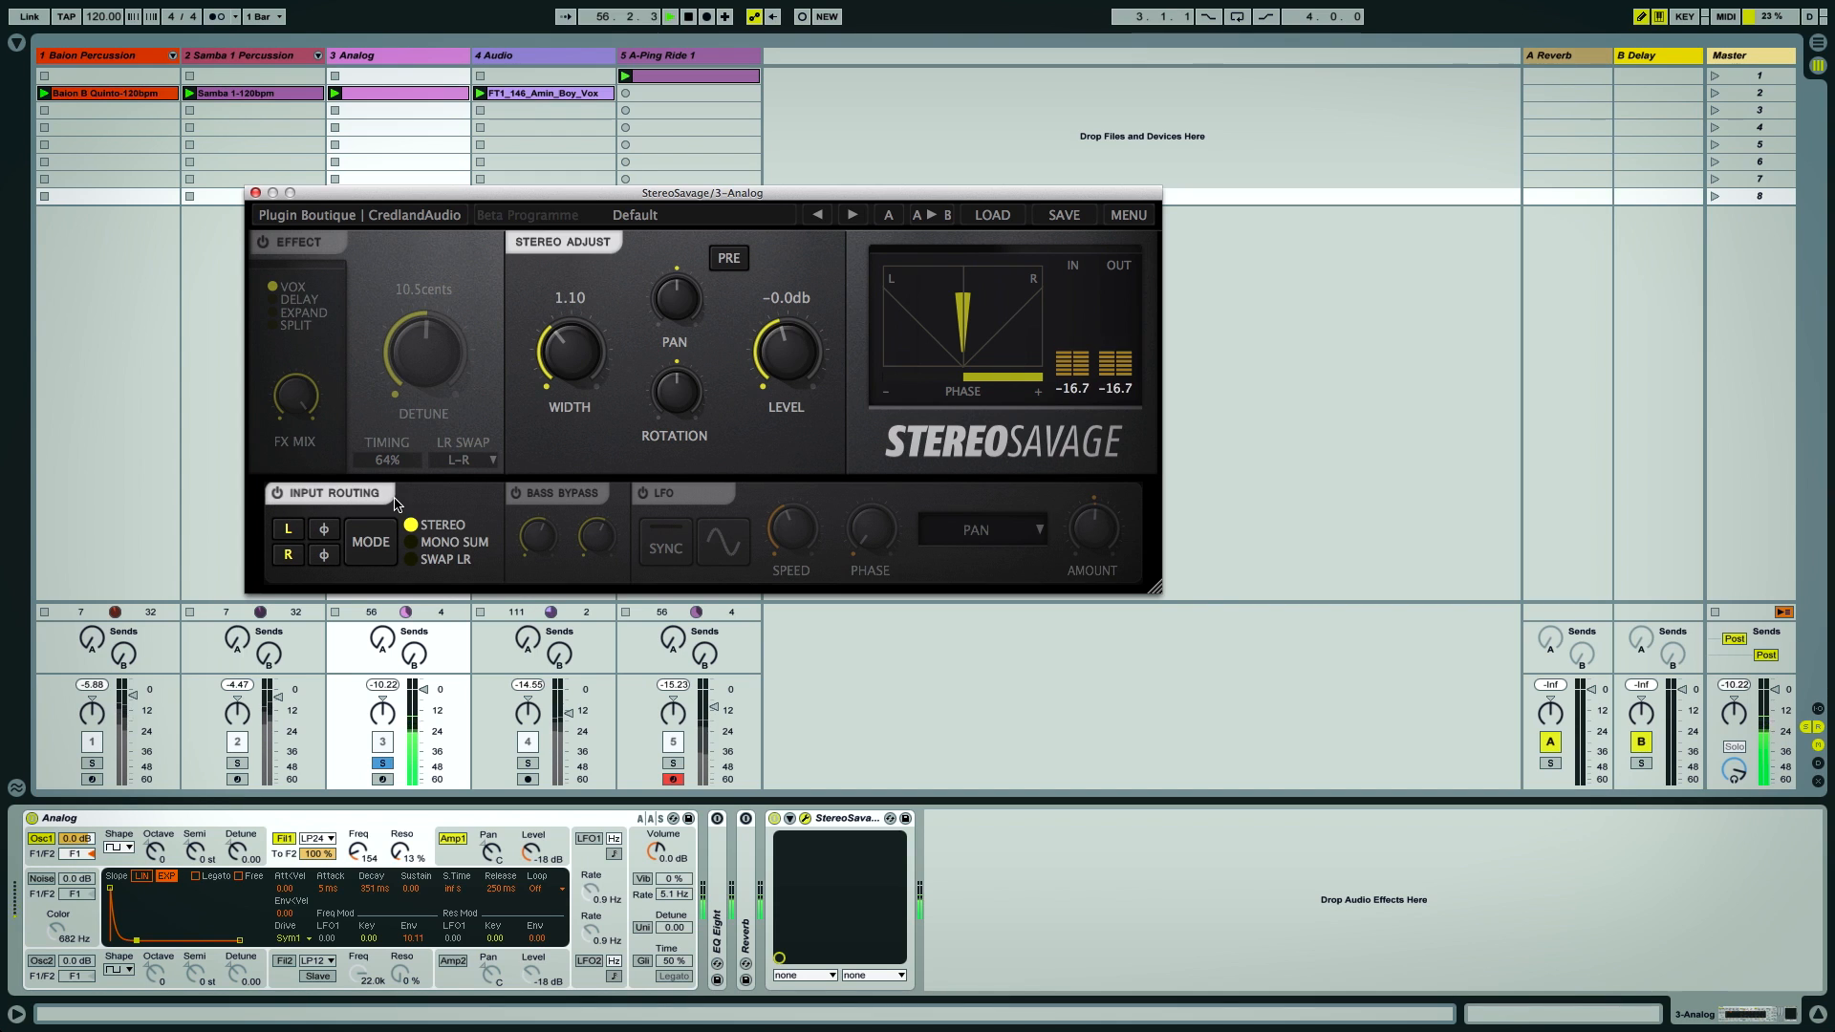
{"action": "left_click", "coordinate": [324, 532]}
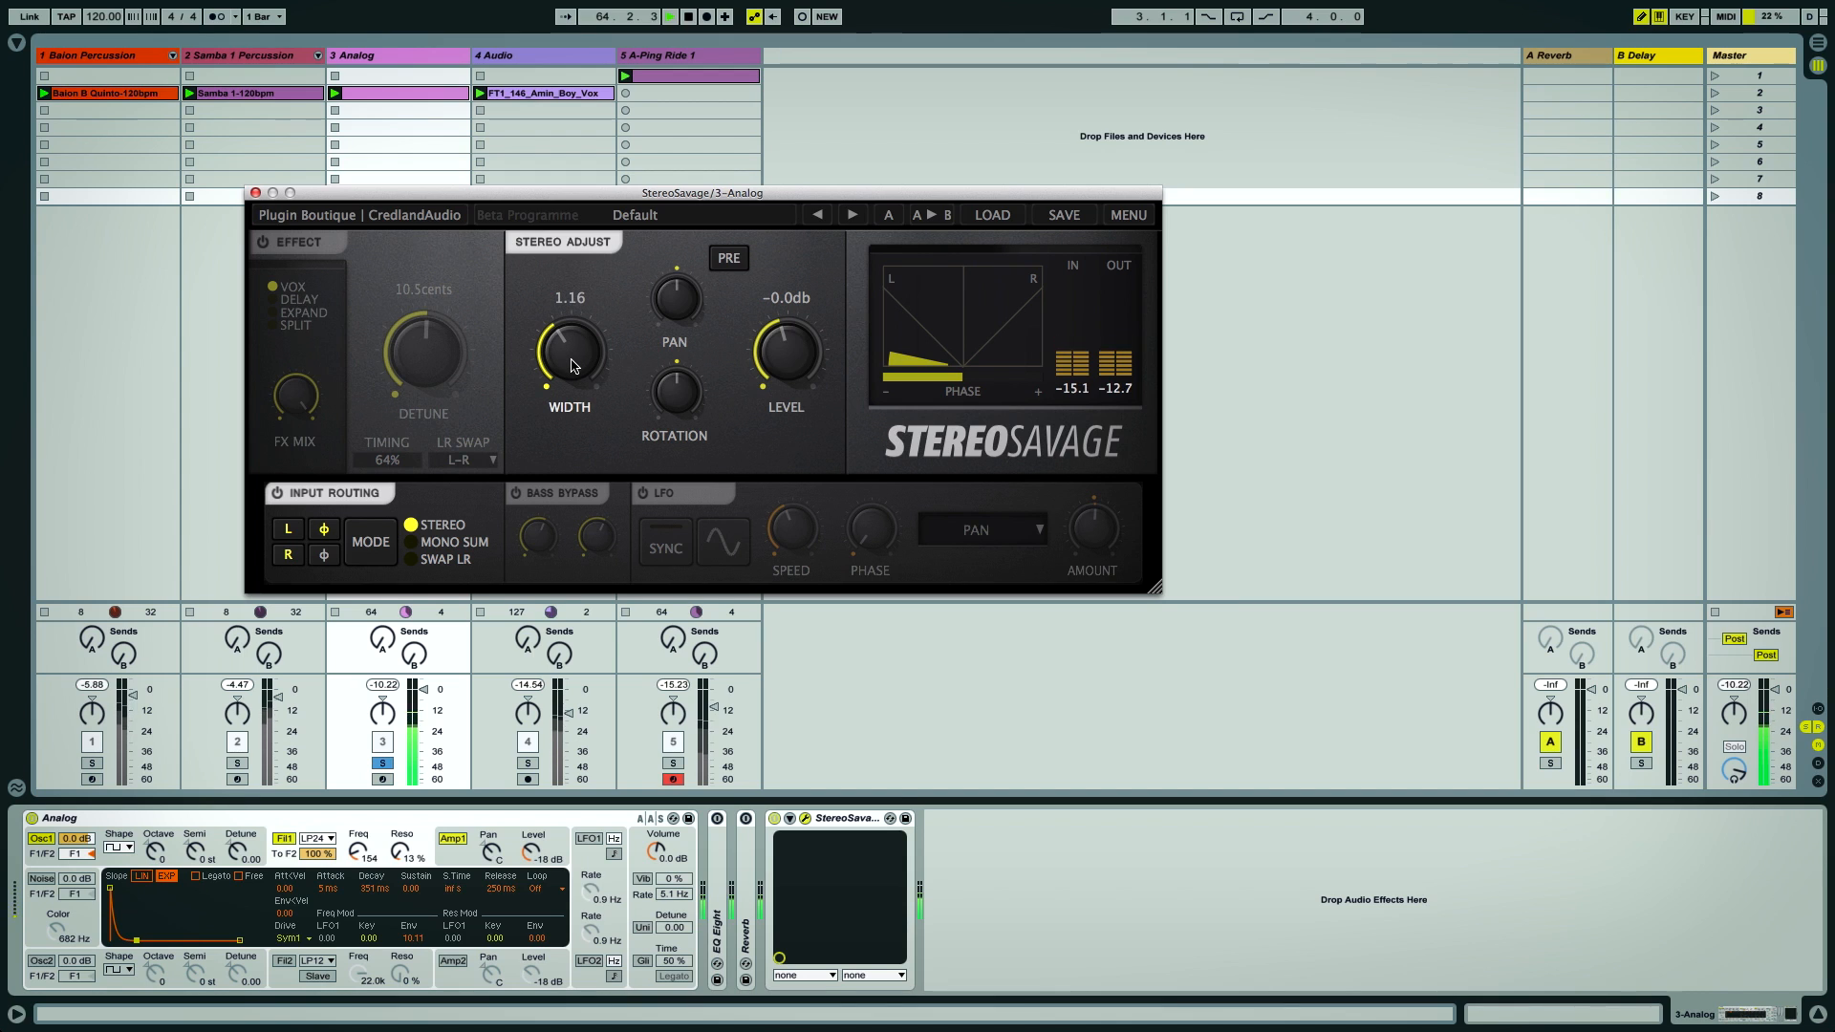
Turn the Width down to 0.00 and reset it to its default
{"action": "left_click_drag", "start_coordinate": [570, 371], "coordinate": [627, 427]}
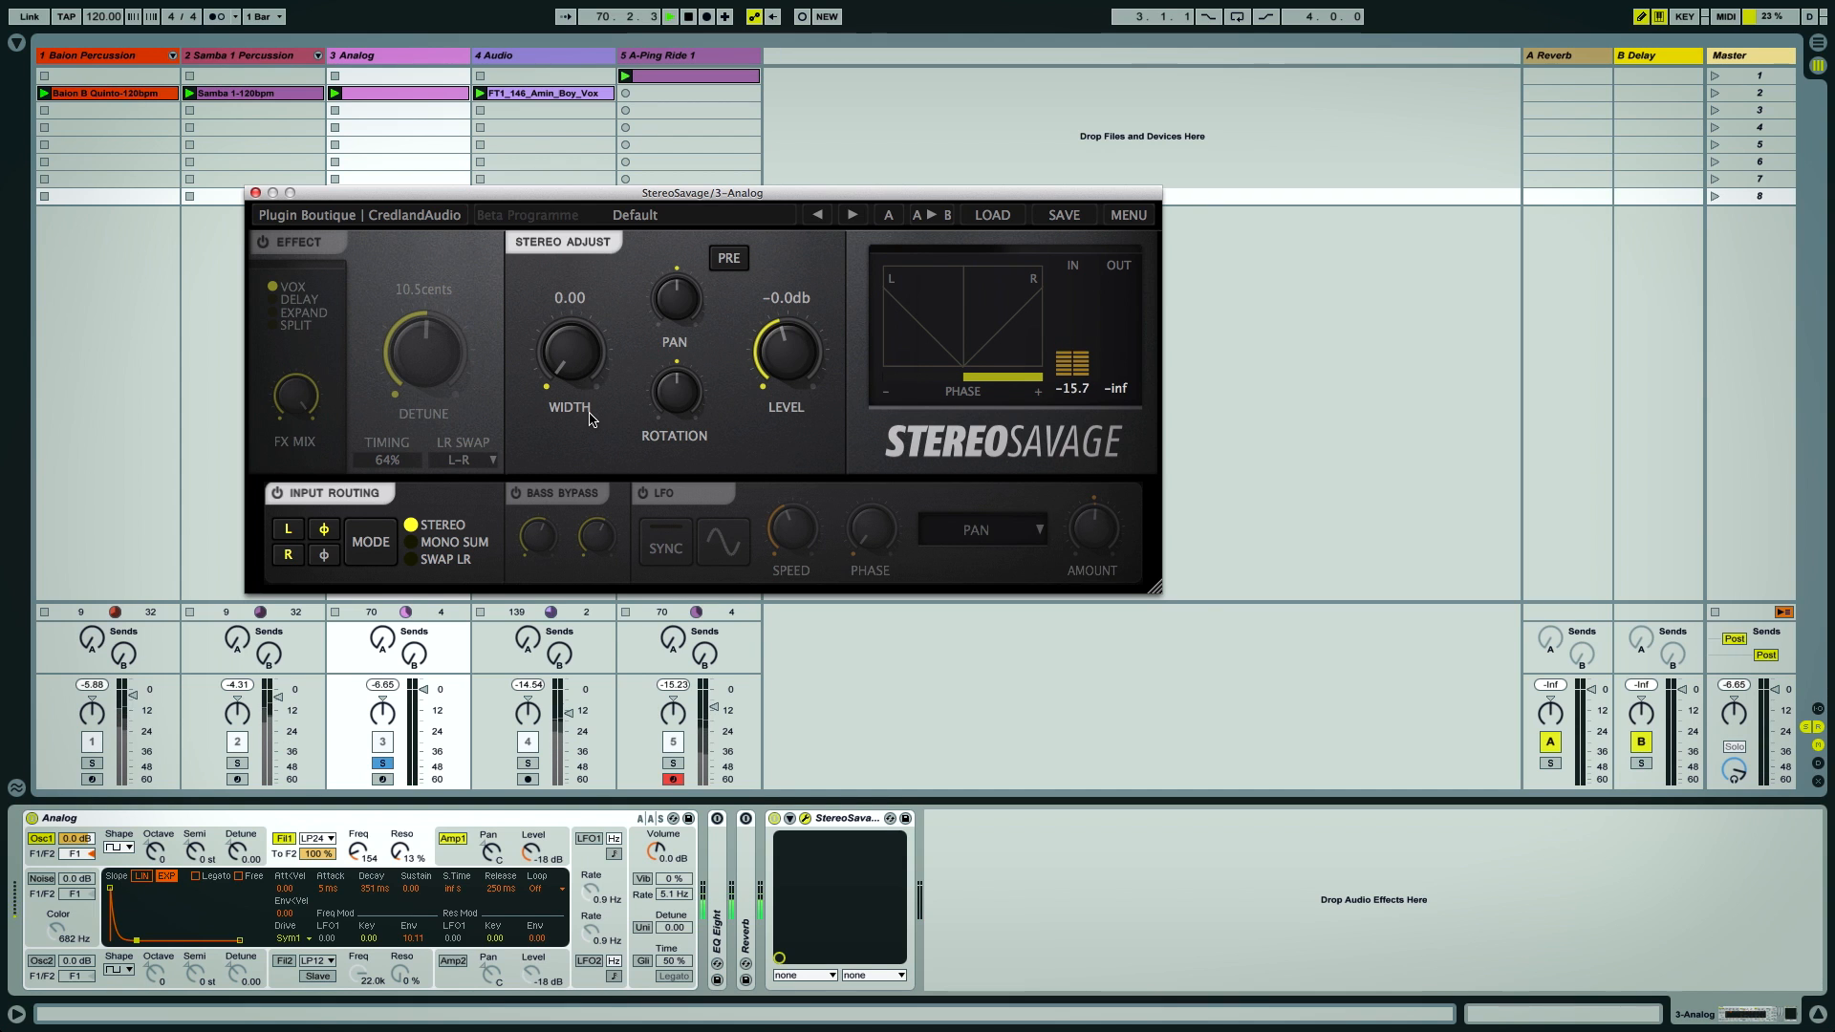
{"action": "double_click", "coordinate": [577, 358]}
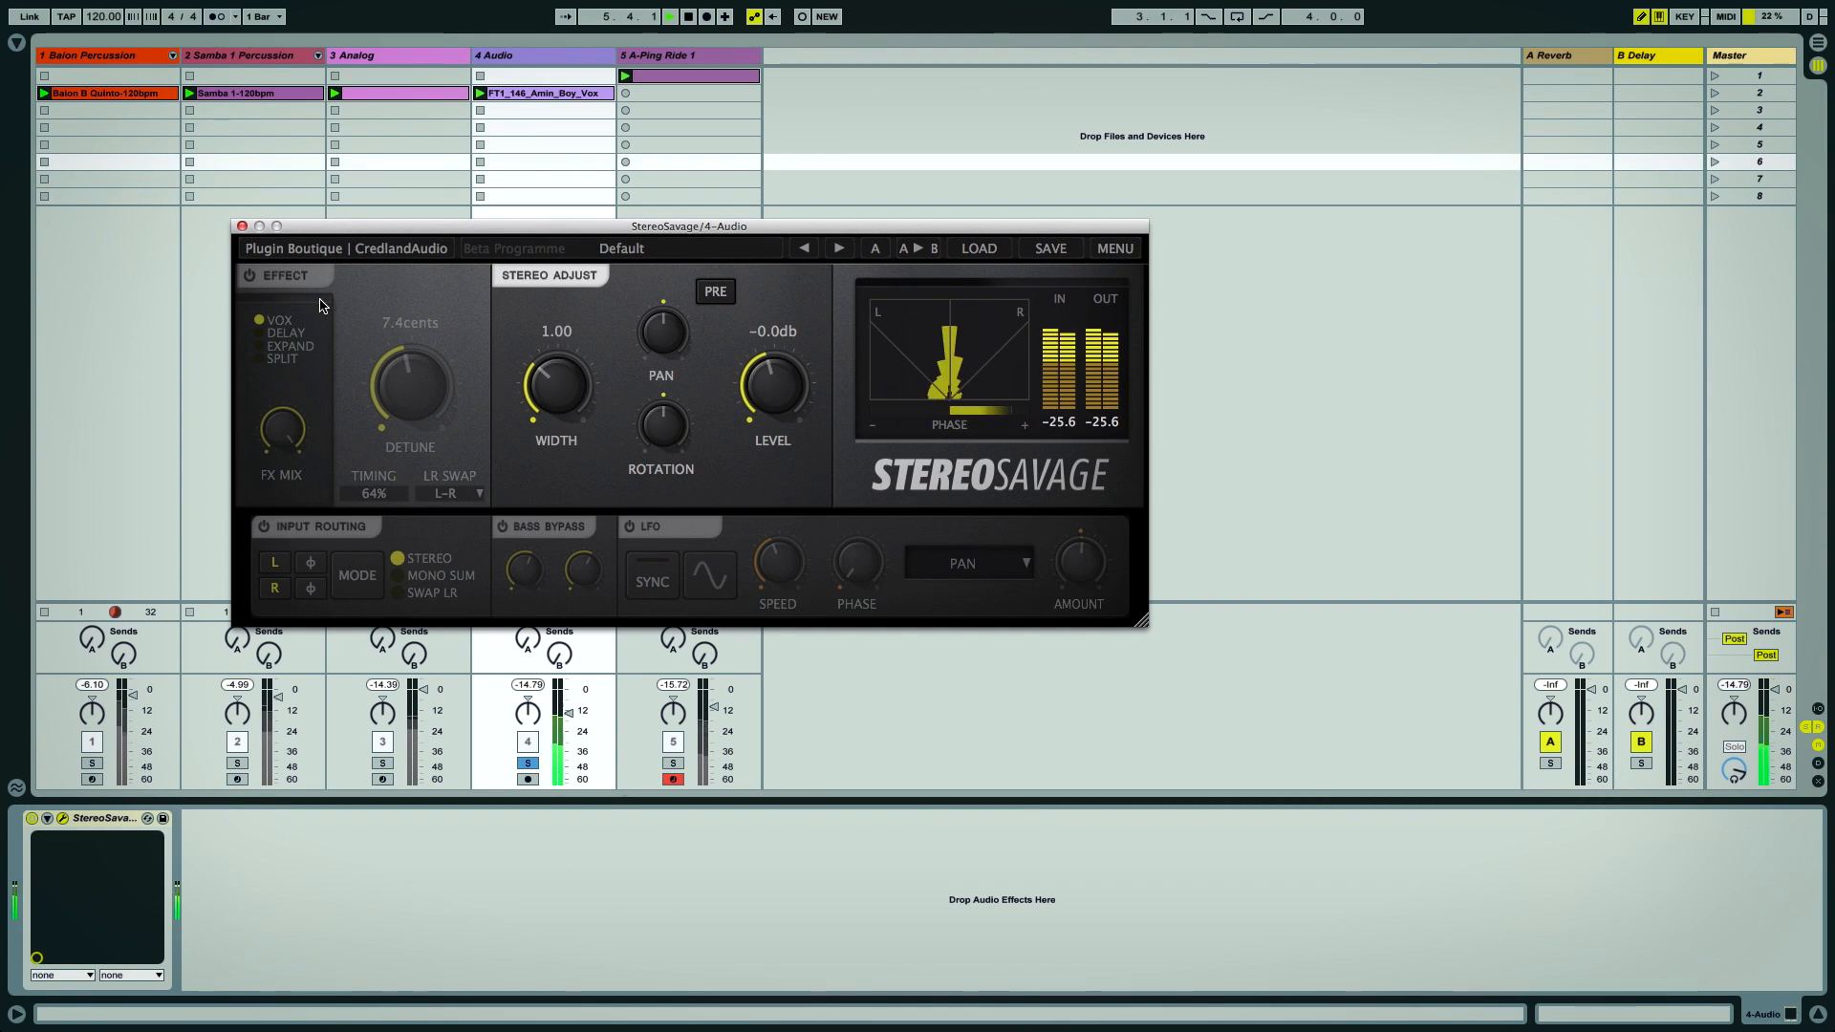
Enable the Audio track plugin's Effect section in Vox mode and set the Detune to 18.1 cents
{"action": "left_click", "coordinate": [250, 277]}
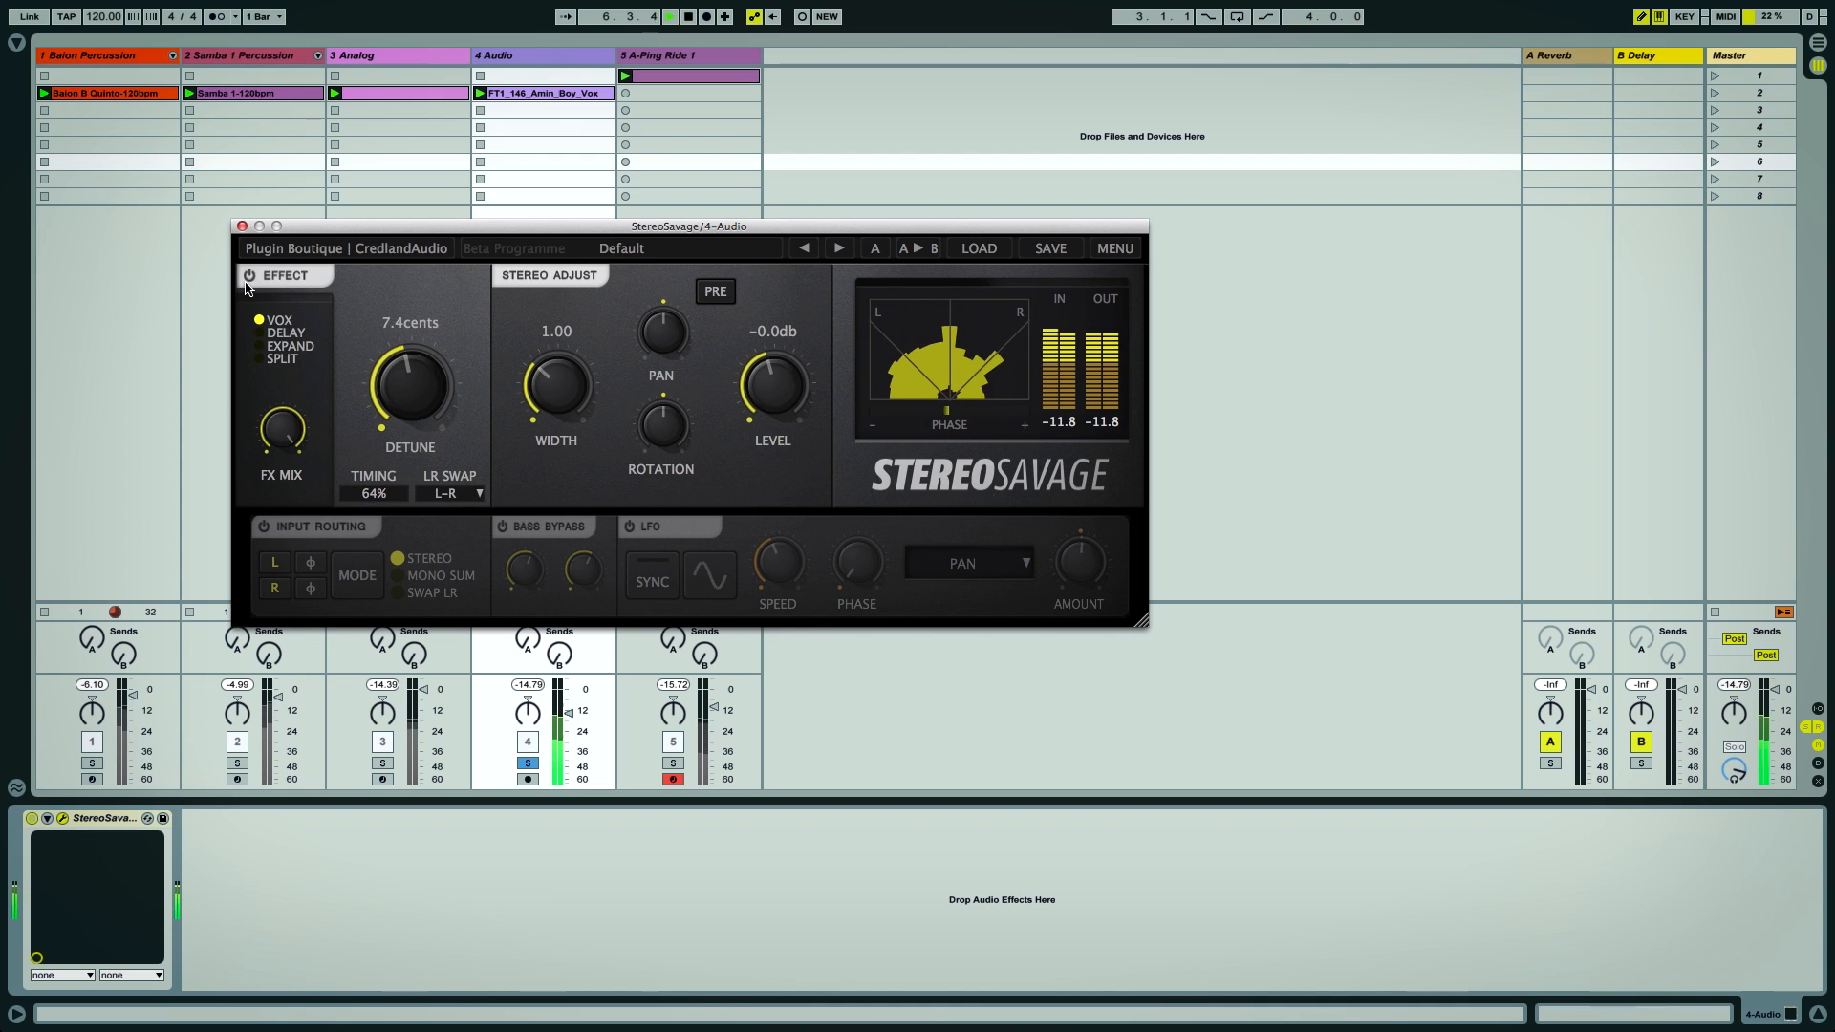
{"action": "mouse_move", "coordinate": [411, 403]}
{"action": "left_mouse_down"}
{"action": "mouse_move", "coordinate": [413, 350]}
{"action": "mouse_move", "coordinate": [413, 400]}
{"action": "left_mouse_up"}
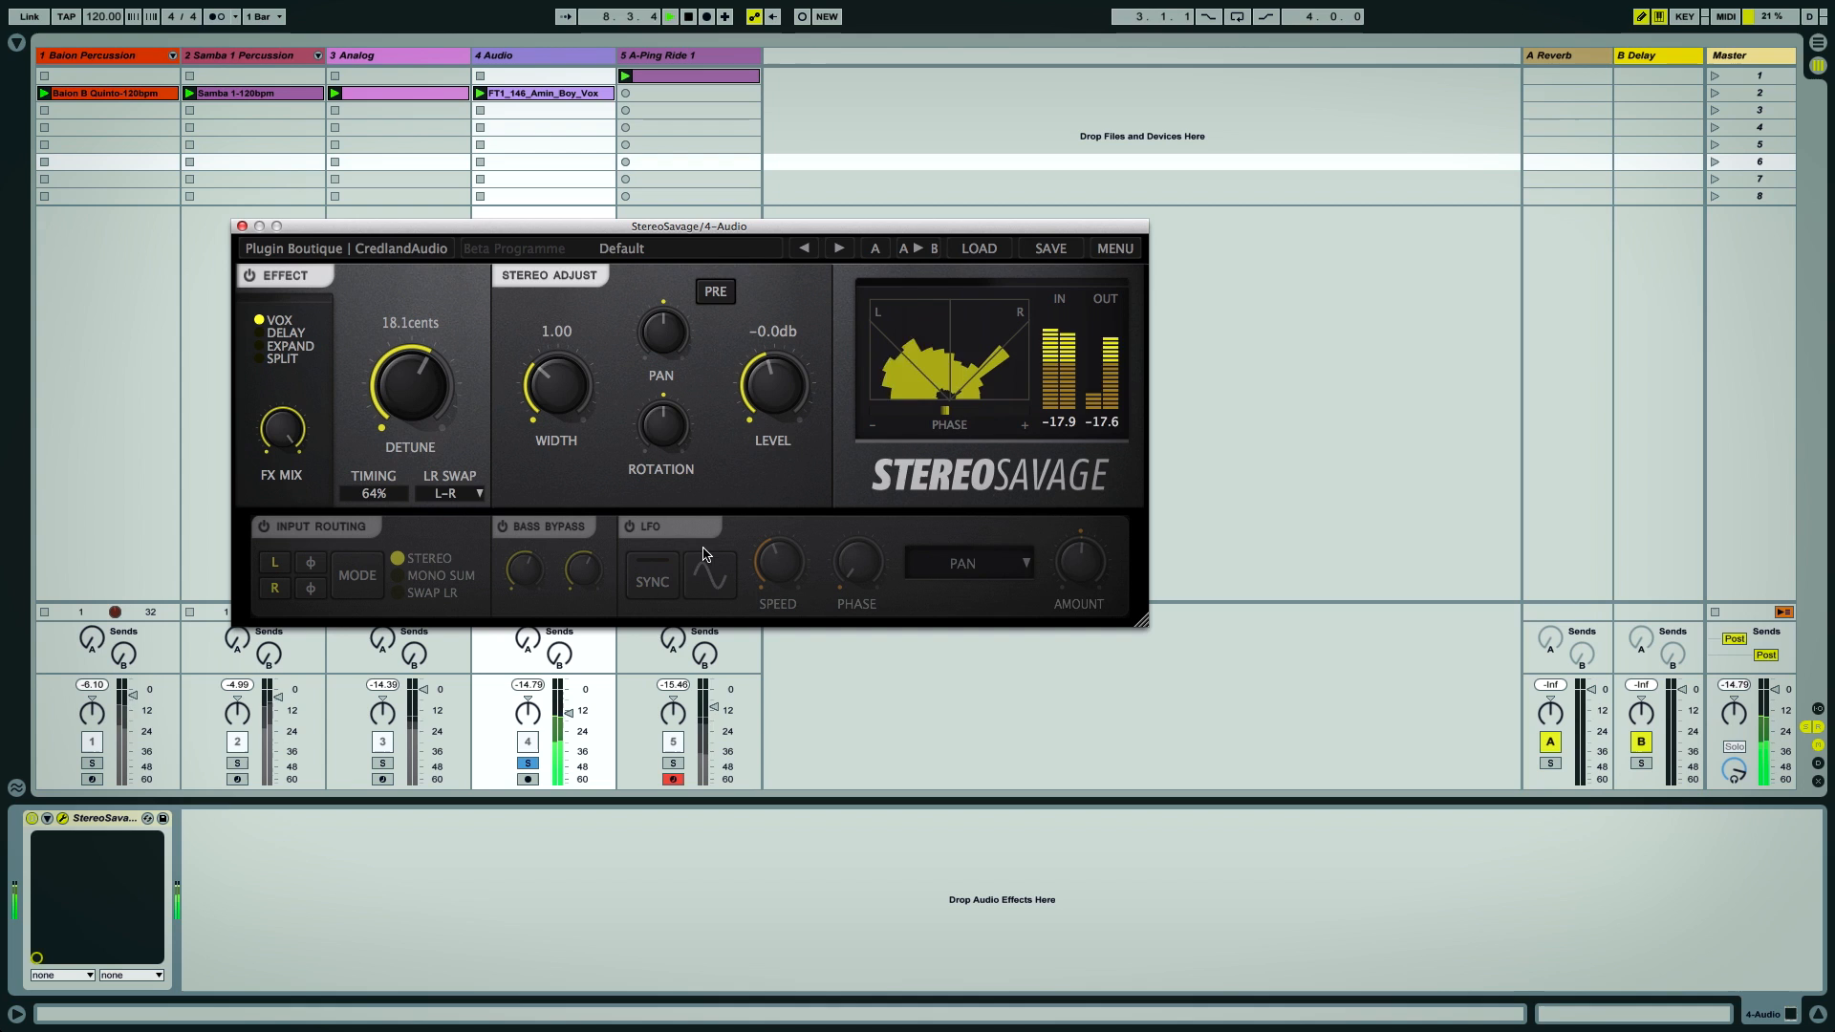
Raise the Audio track plugin's Width to 3.00 and lower its Level to -6.5 dB
{"action": "left_click_drag", "start_coordinate": [559, 400], "coordinate": [550, 341]}
{"action": "left_click_drag", "start_coordinate": [778, 383], "coordinate": [775, 430]}
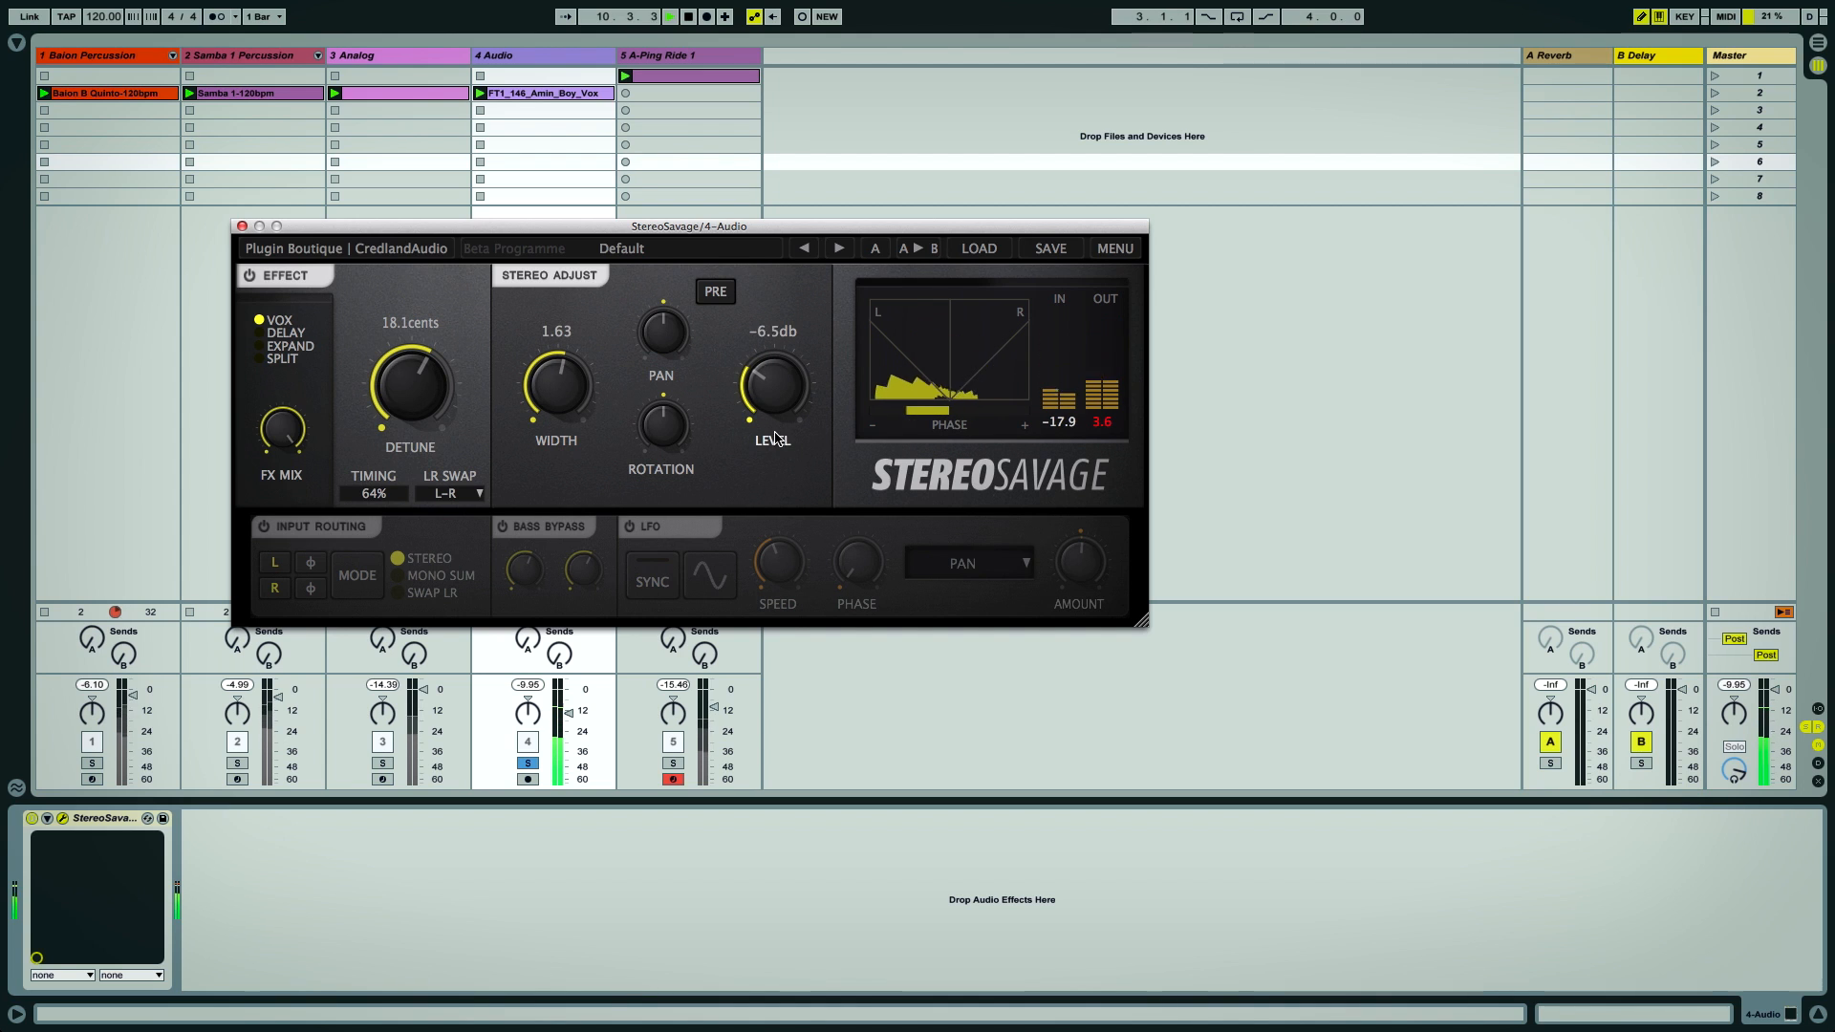
{"action": "left_click_drag", "start_coordinate": [550, 380], "coordinate": [544, 312]}
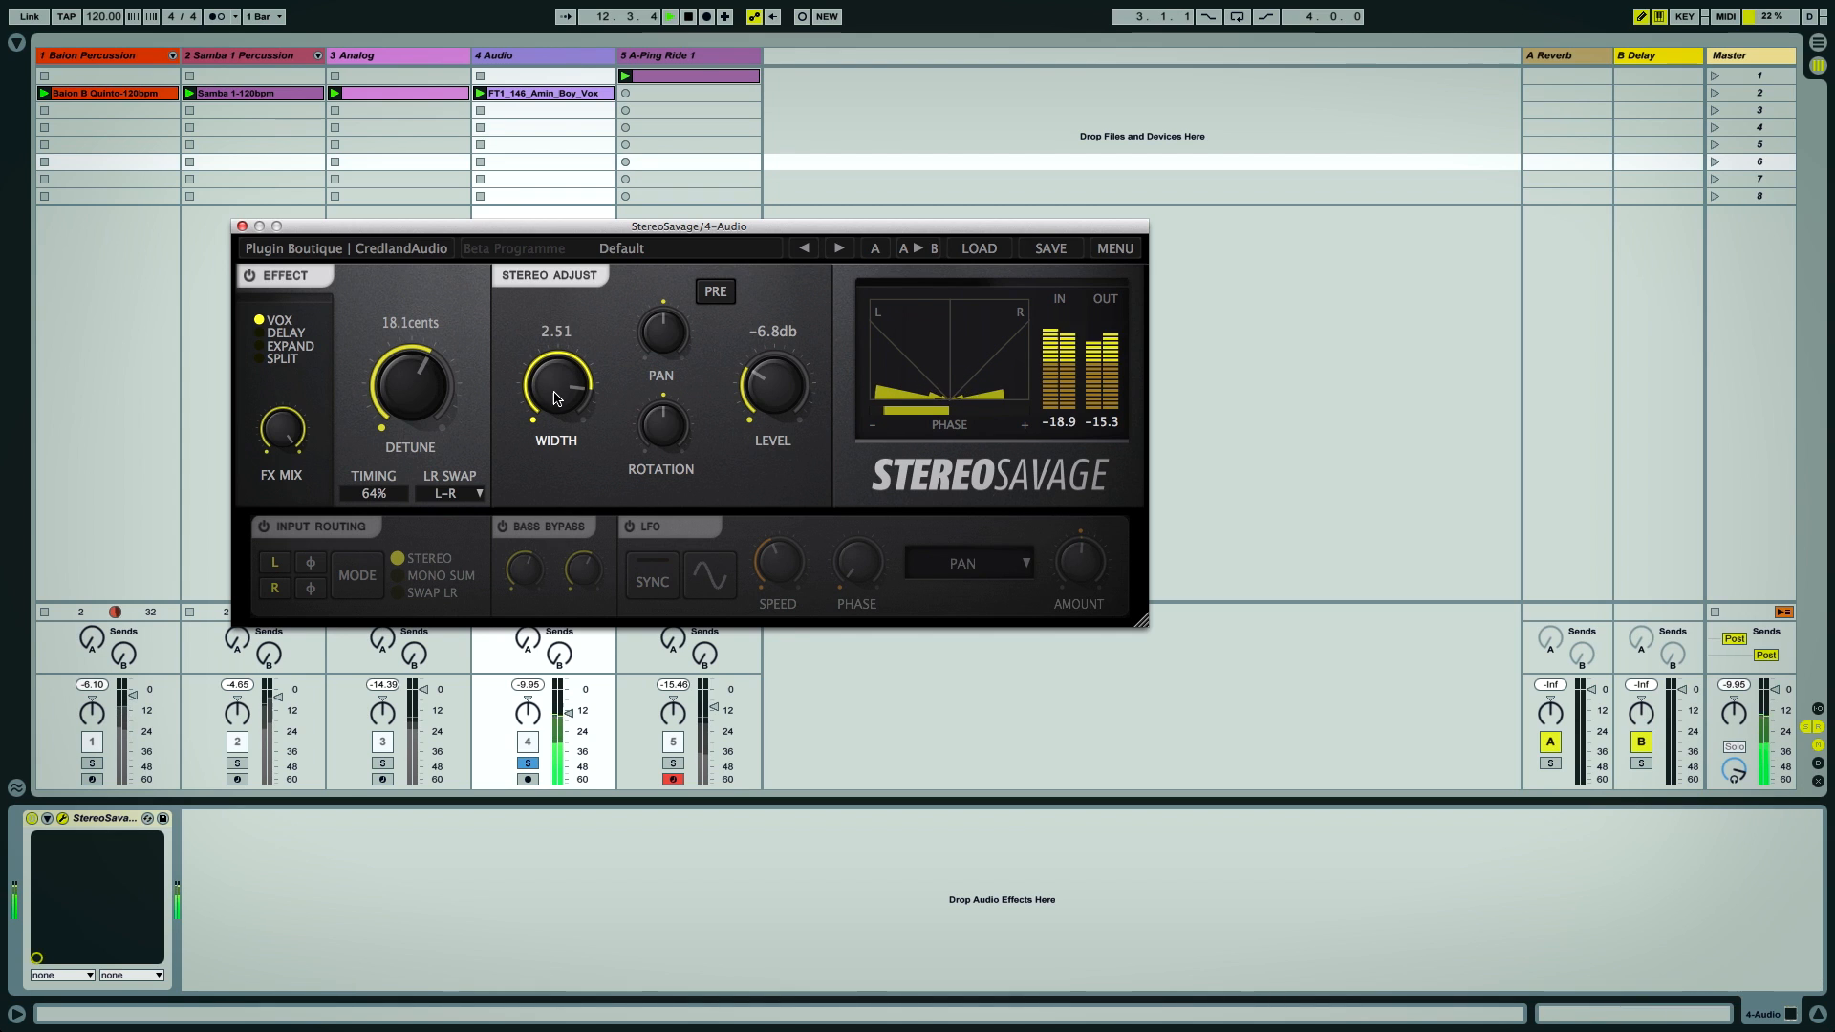
{"action": "left_click_drag", "start_coordinate": [558, 399], "coordinate": [553, 296]}
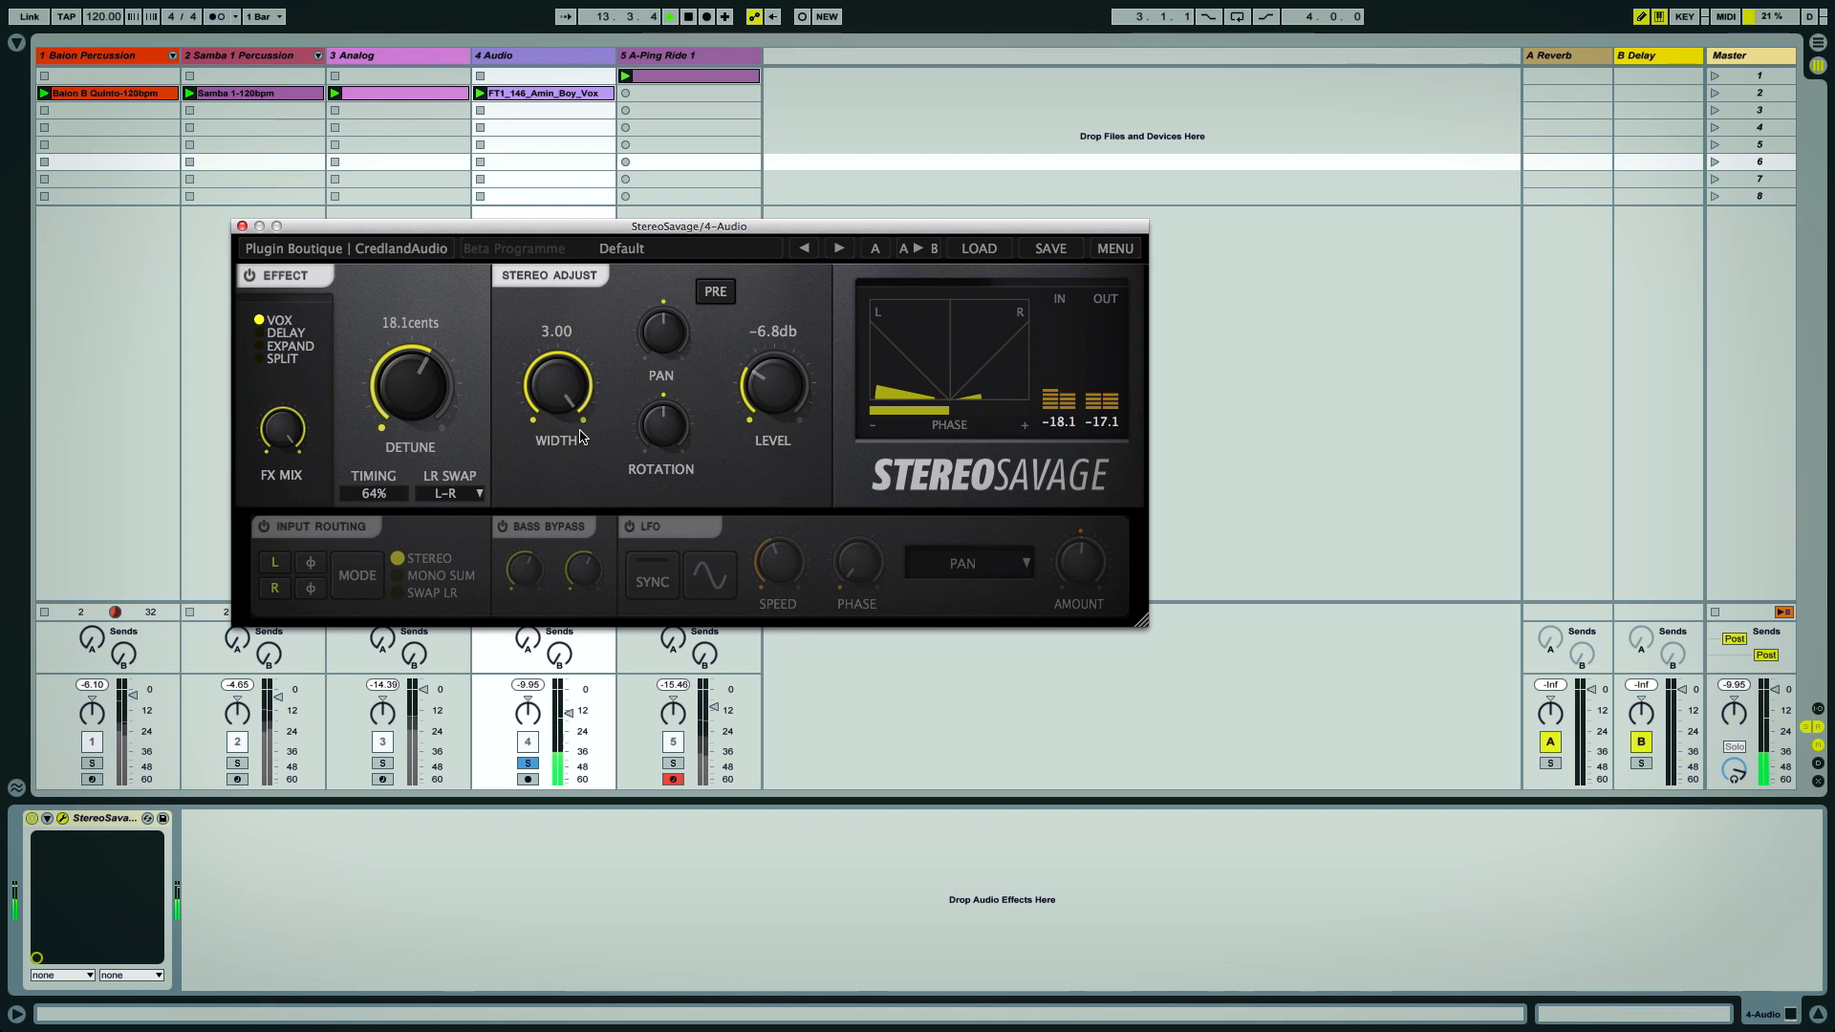
Solo the Baron Percussion track and raise the vocal plugin's Level to -5.1 dB
{"action": "left_click", "coordinate": [92, 763]}
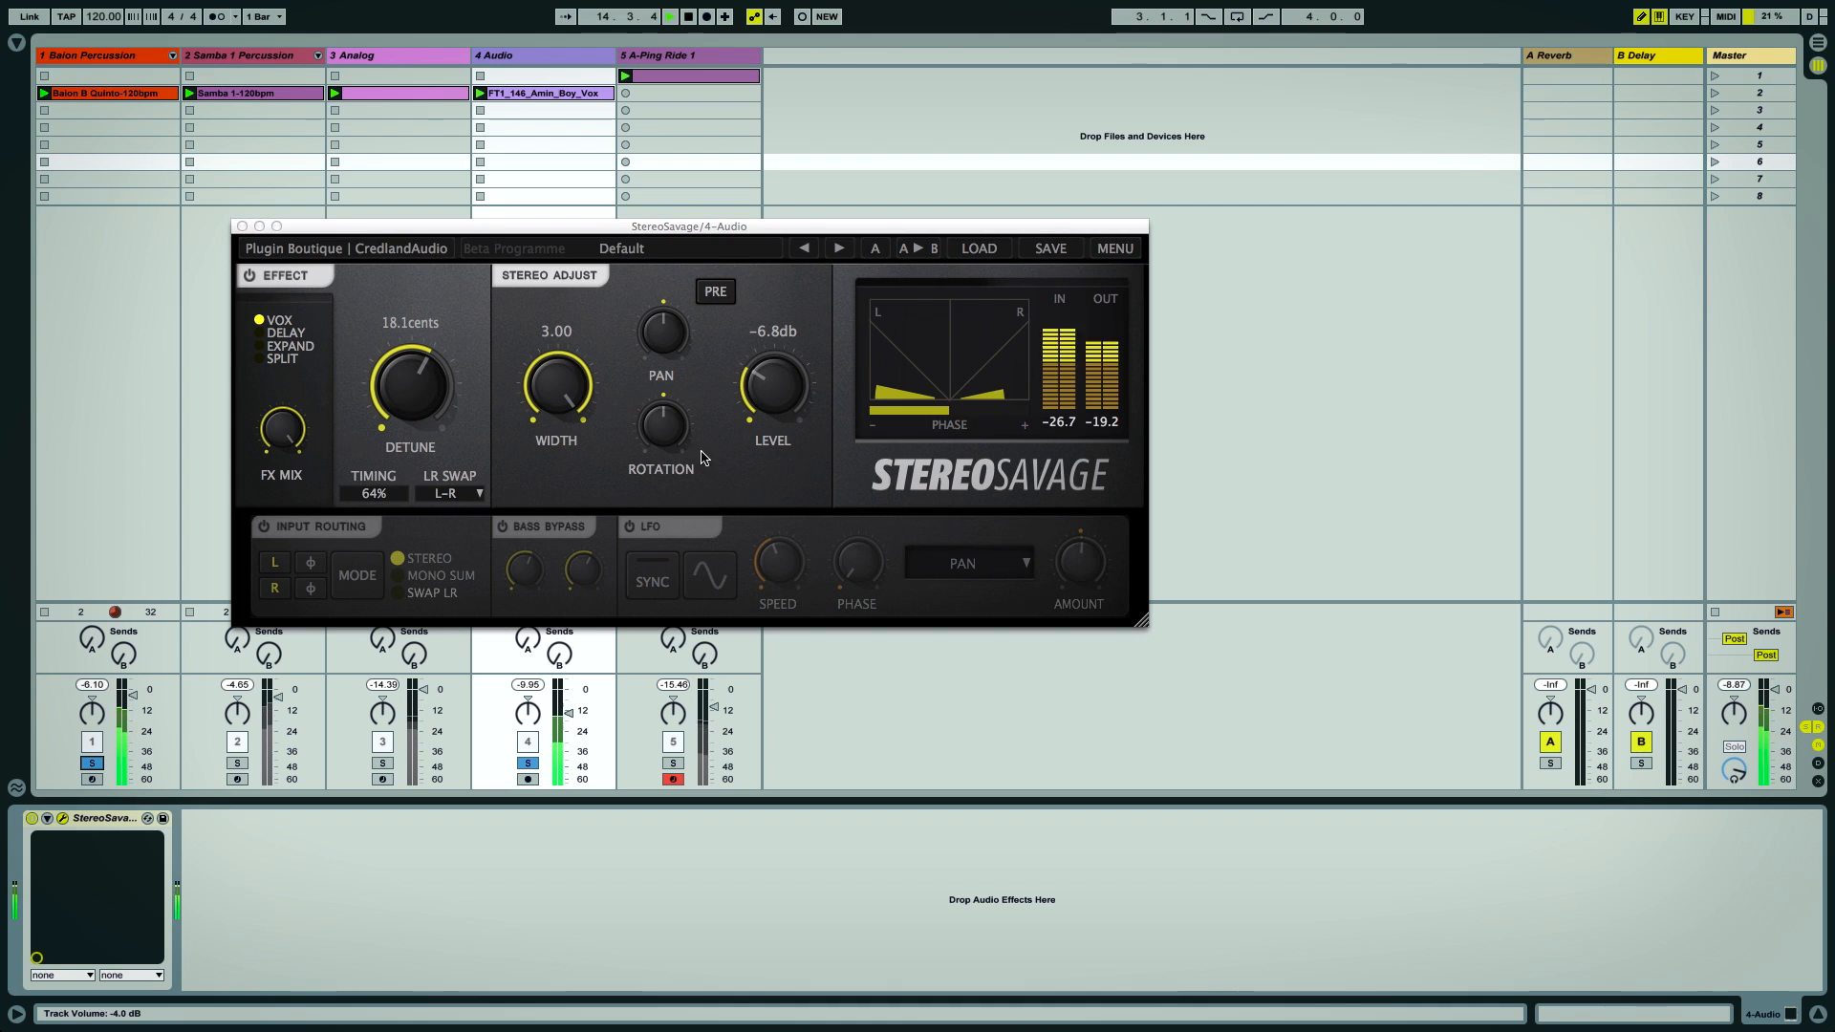
{"action": "left_click_drag", "start_coordinate": [770, 400], "coordinate": [771, 386]}
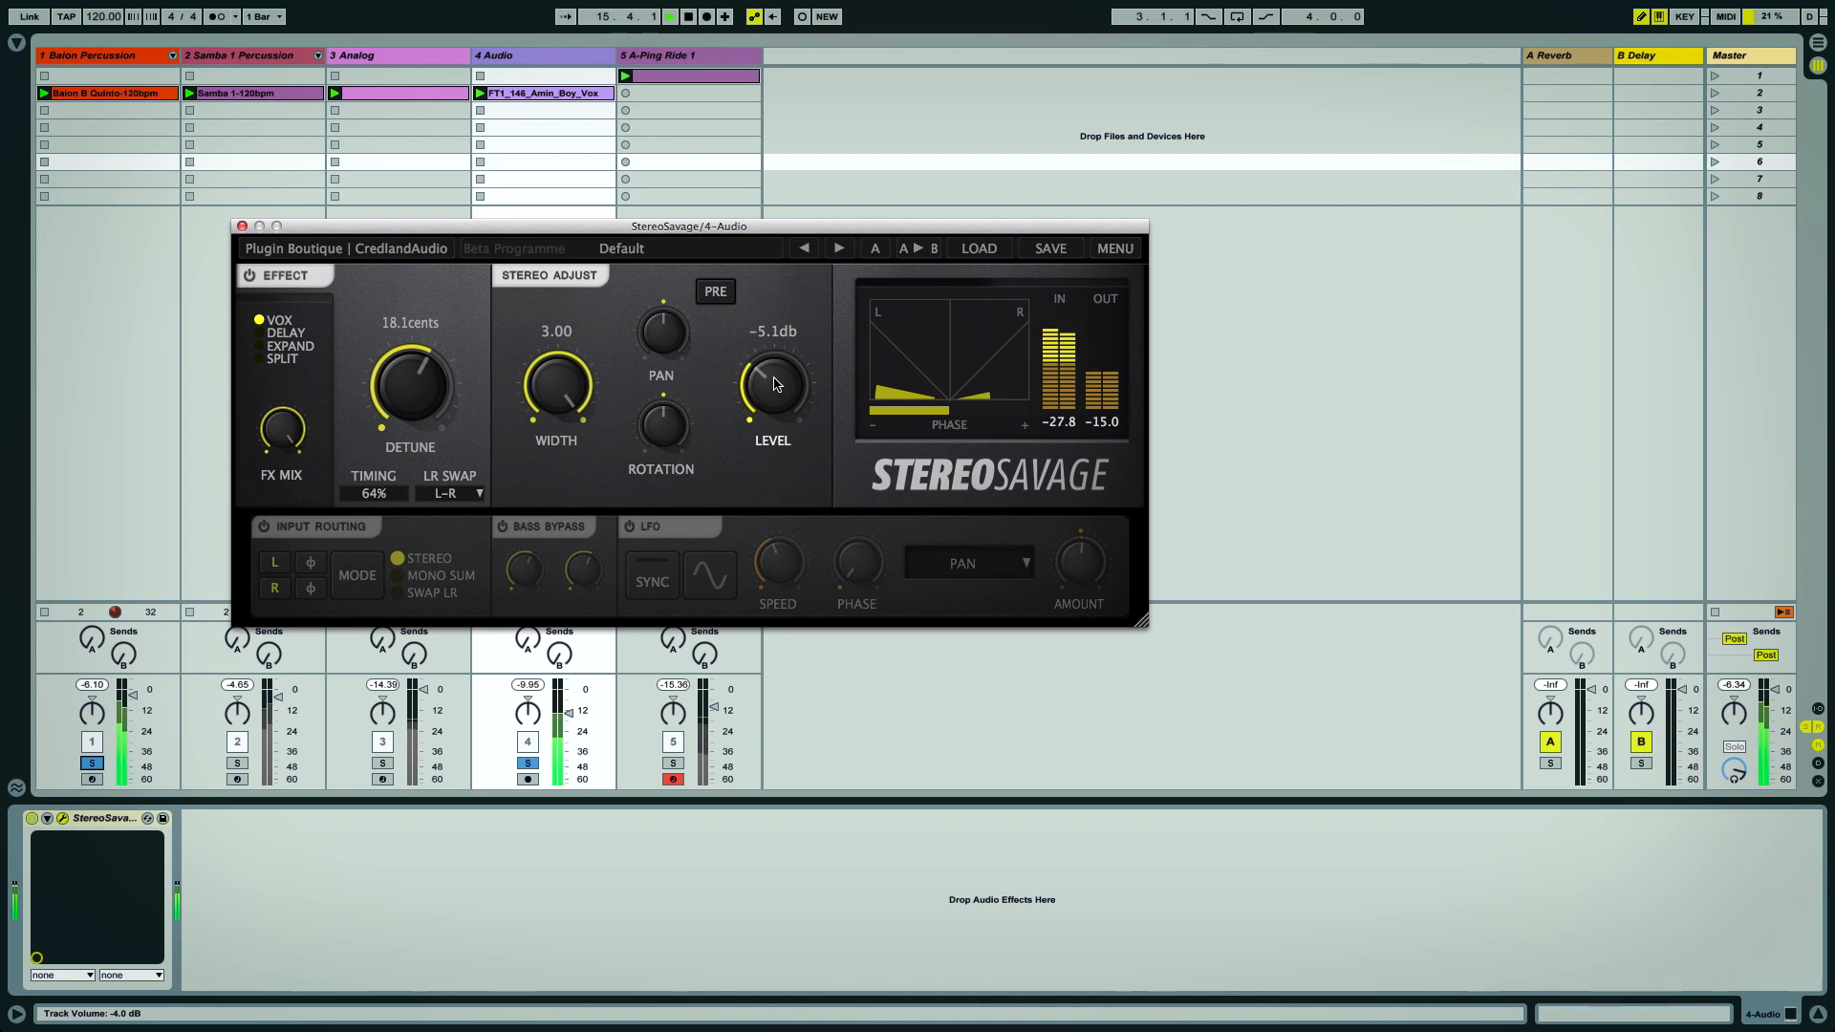
Open the Master track's StereoSavage and compare Mono Sum with Stereo input routing
{"action": "left_click", "coordinate": [1760, 58]}
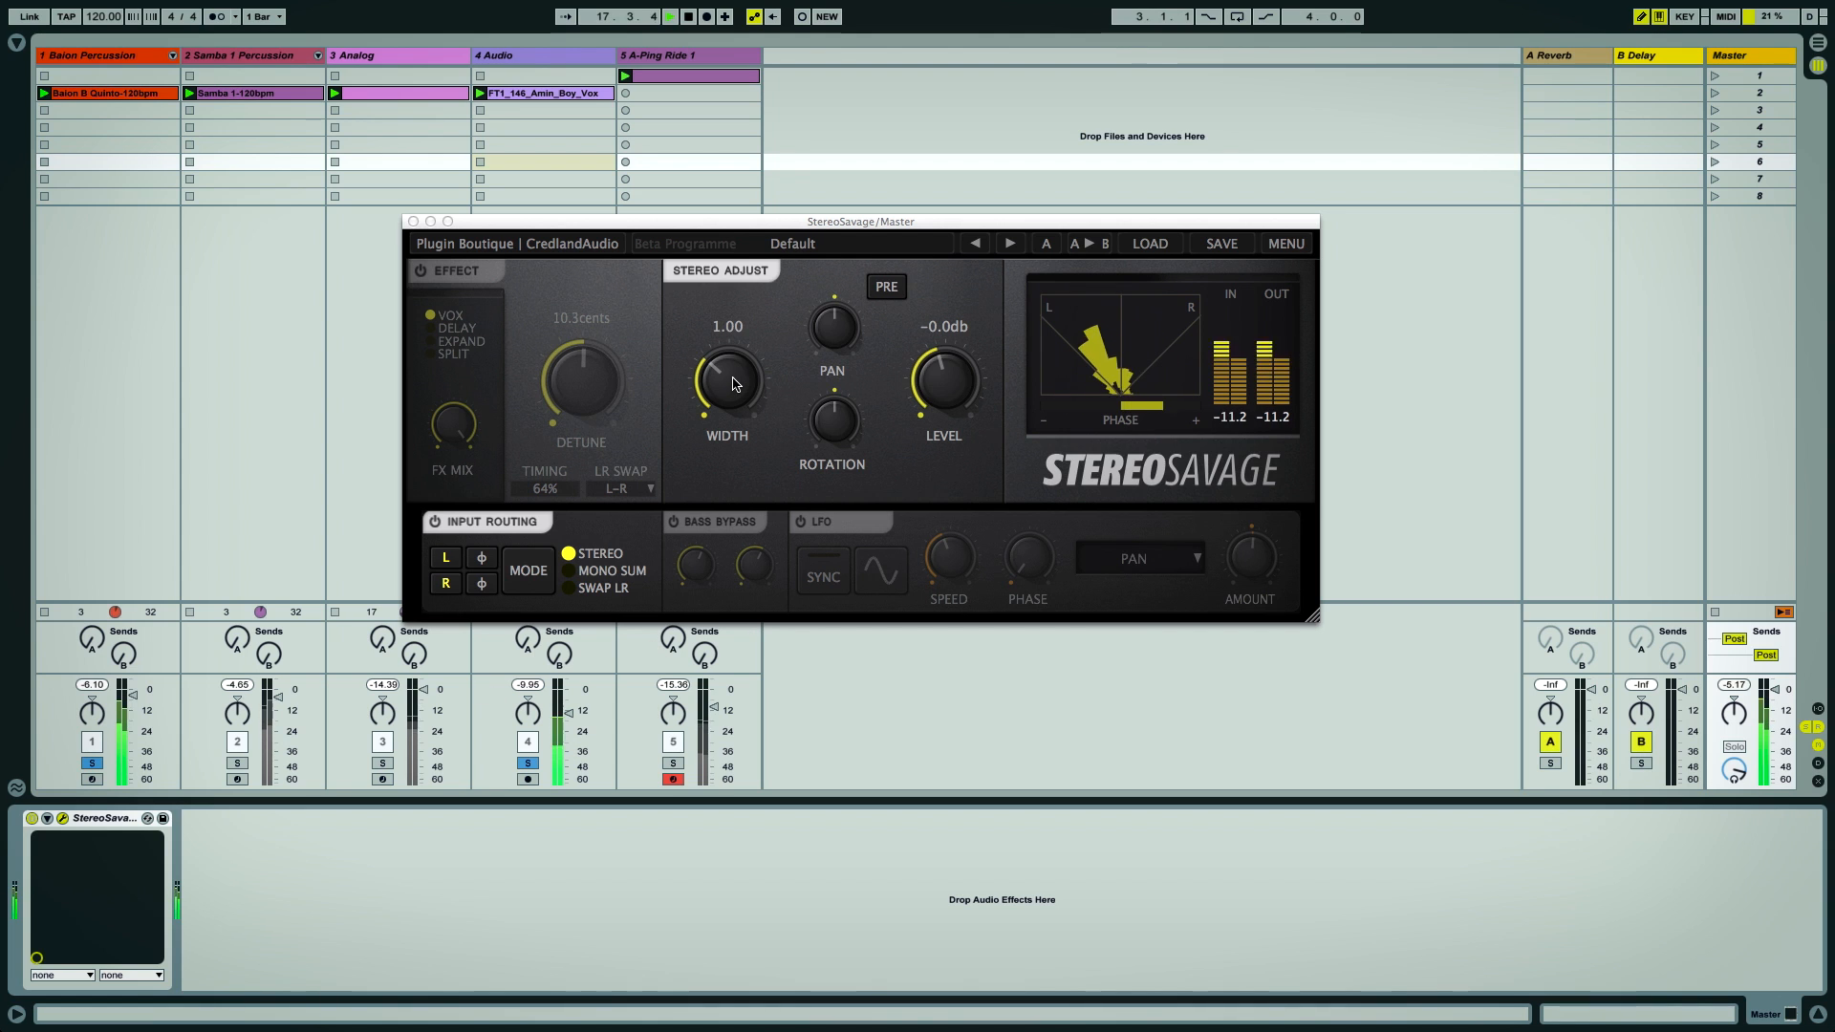
{"action": "left_click", "coordinate": [570, 573]}
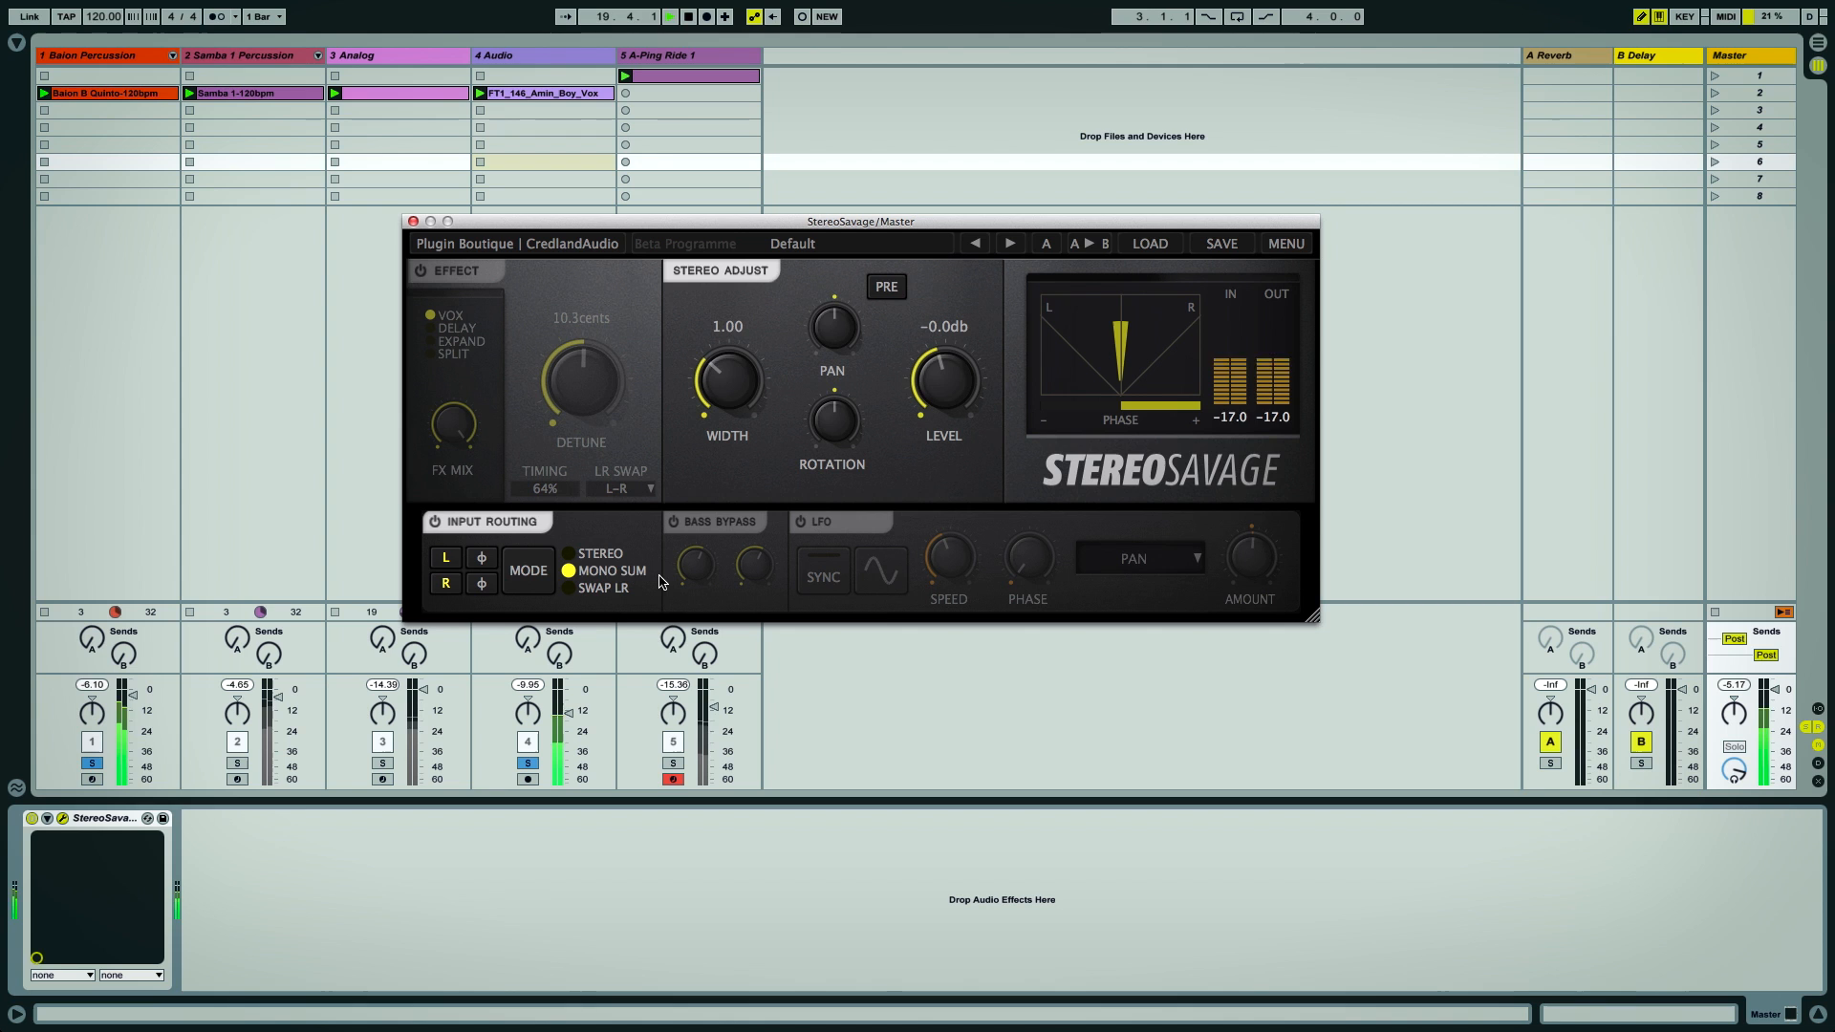
{"action": "left_click", "coordinate": [571, 555]}
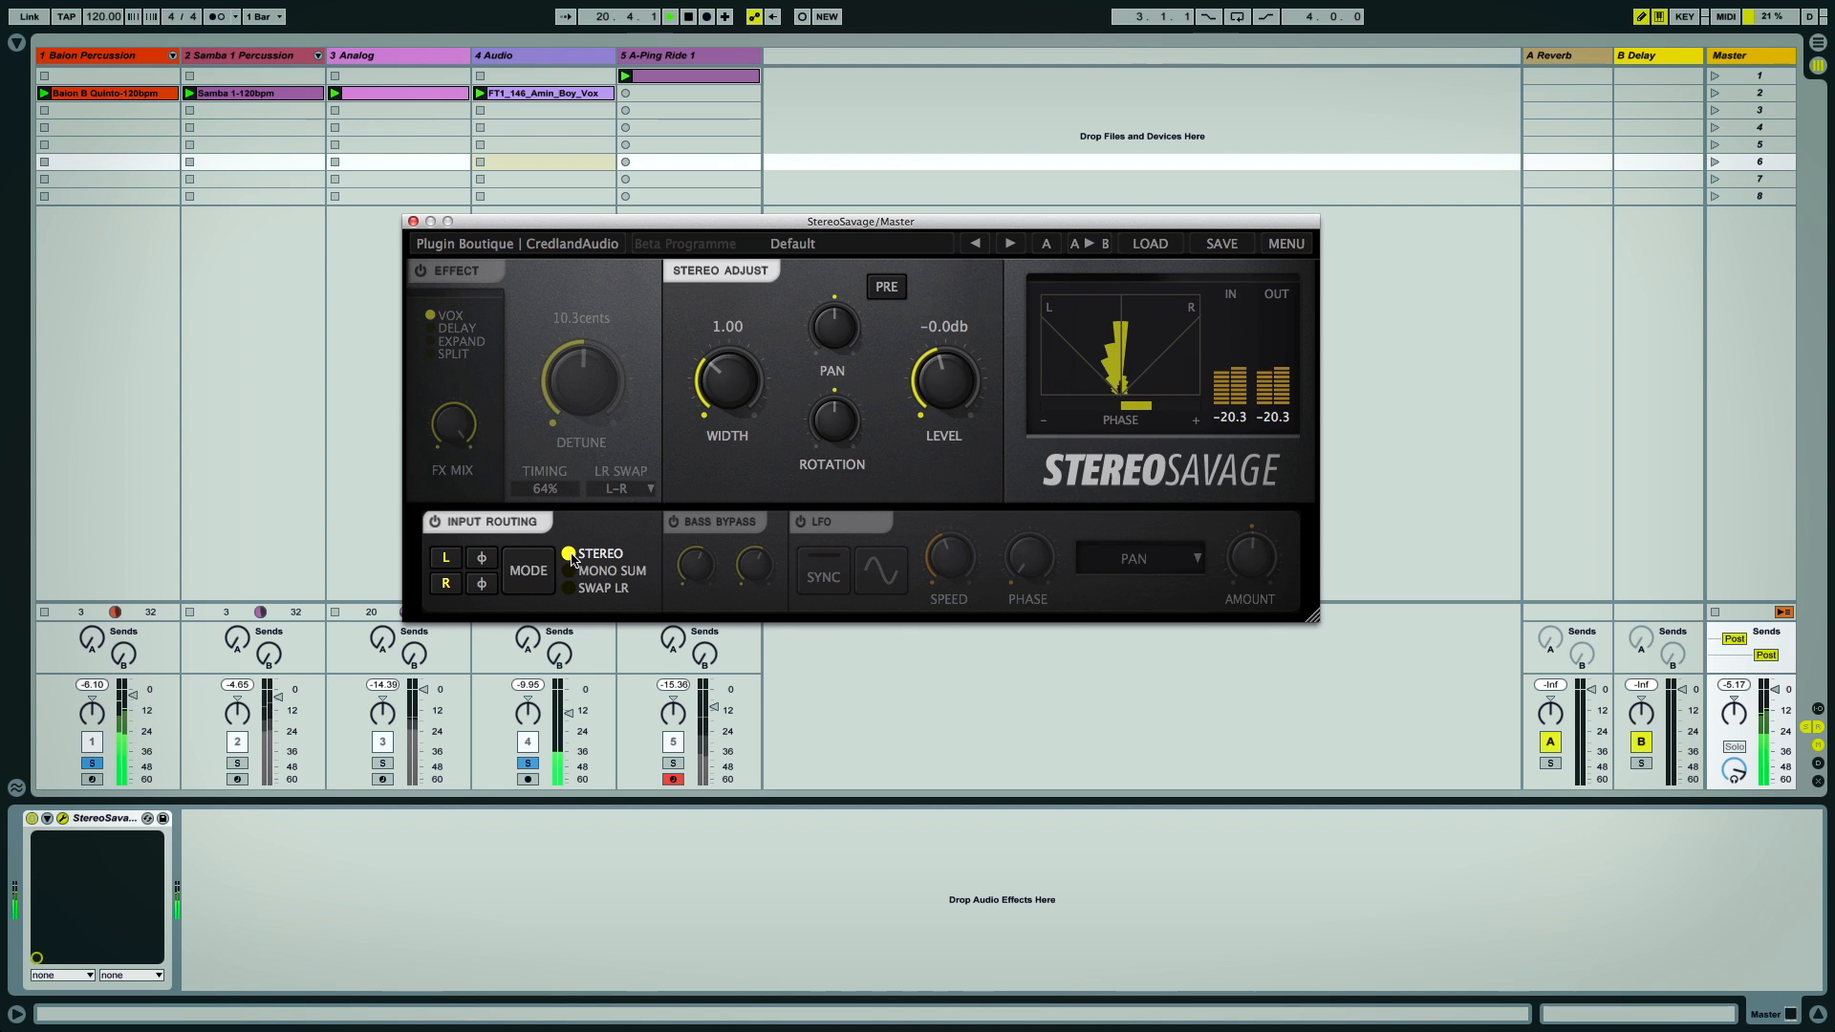
Return to the Audio track's StereoSavage and lower its Width to 2.29
{"action": "left_click", "coordinate": [545, 58]}
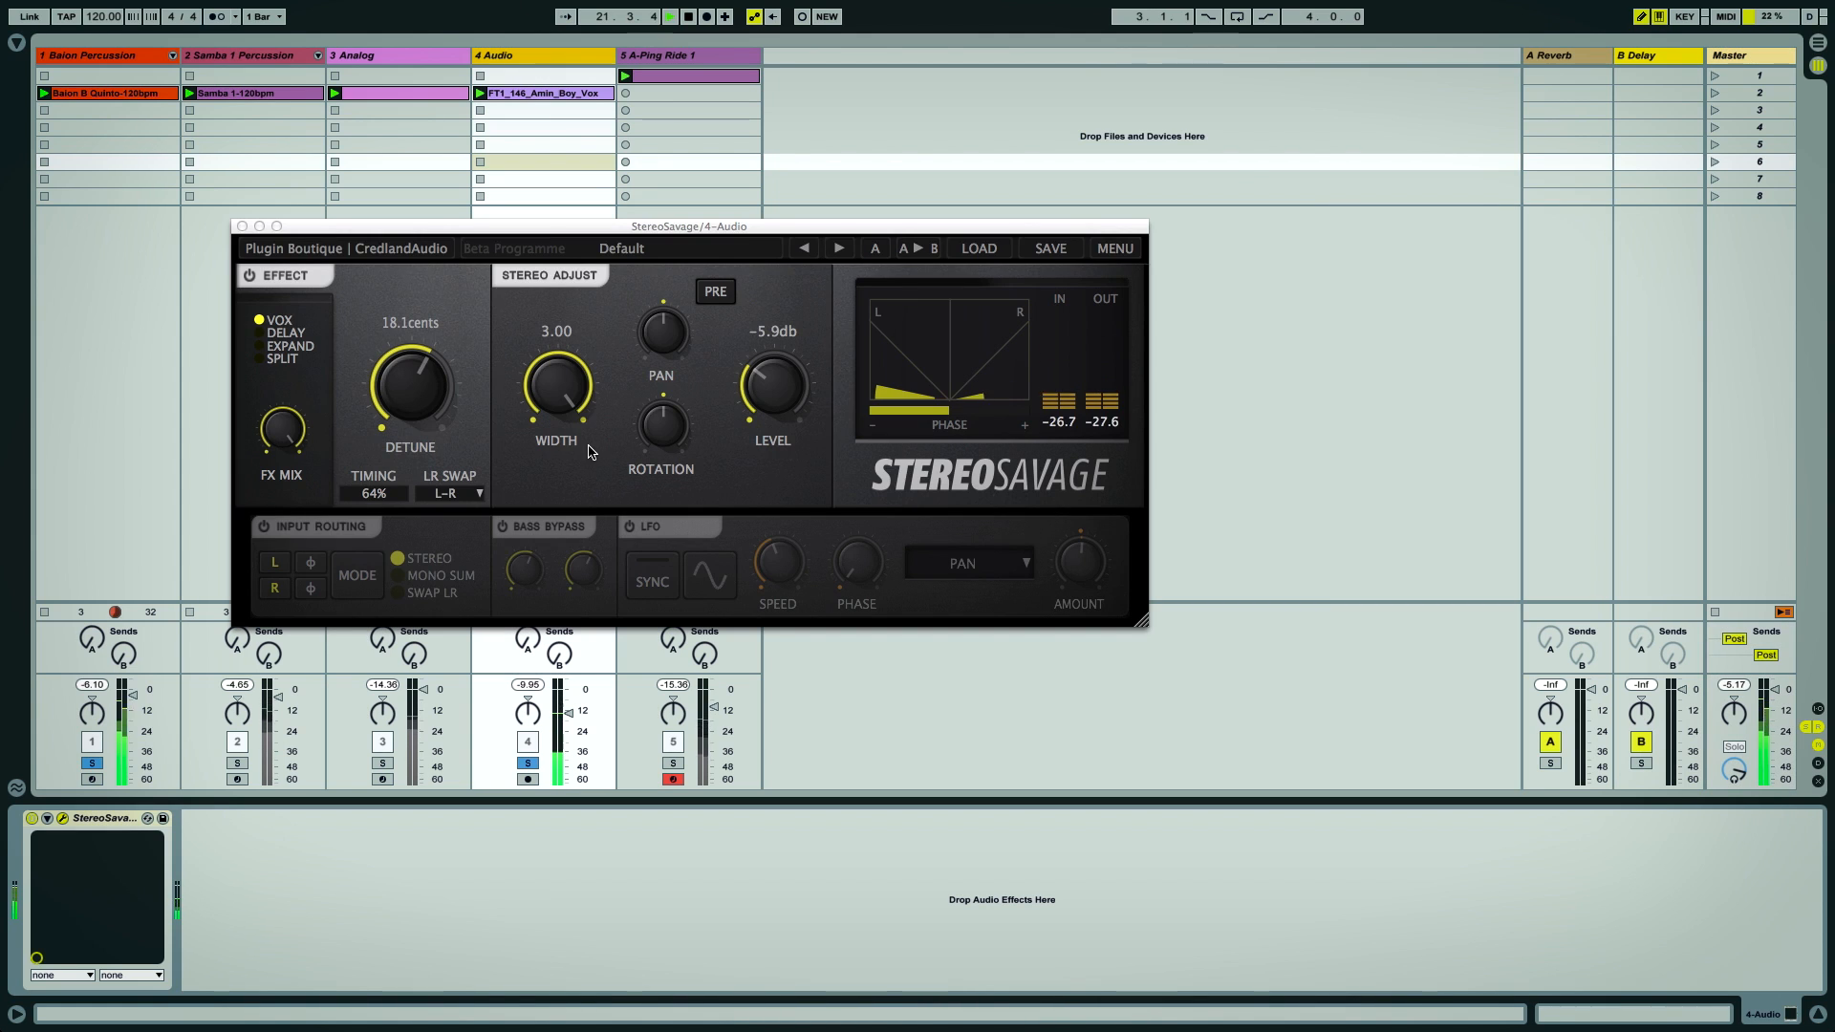
{"action": "left_click_drag", "start_coordinate": [562, 409], "coordinate": [565, 455]}
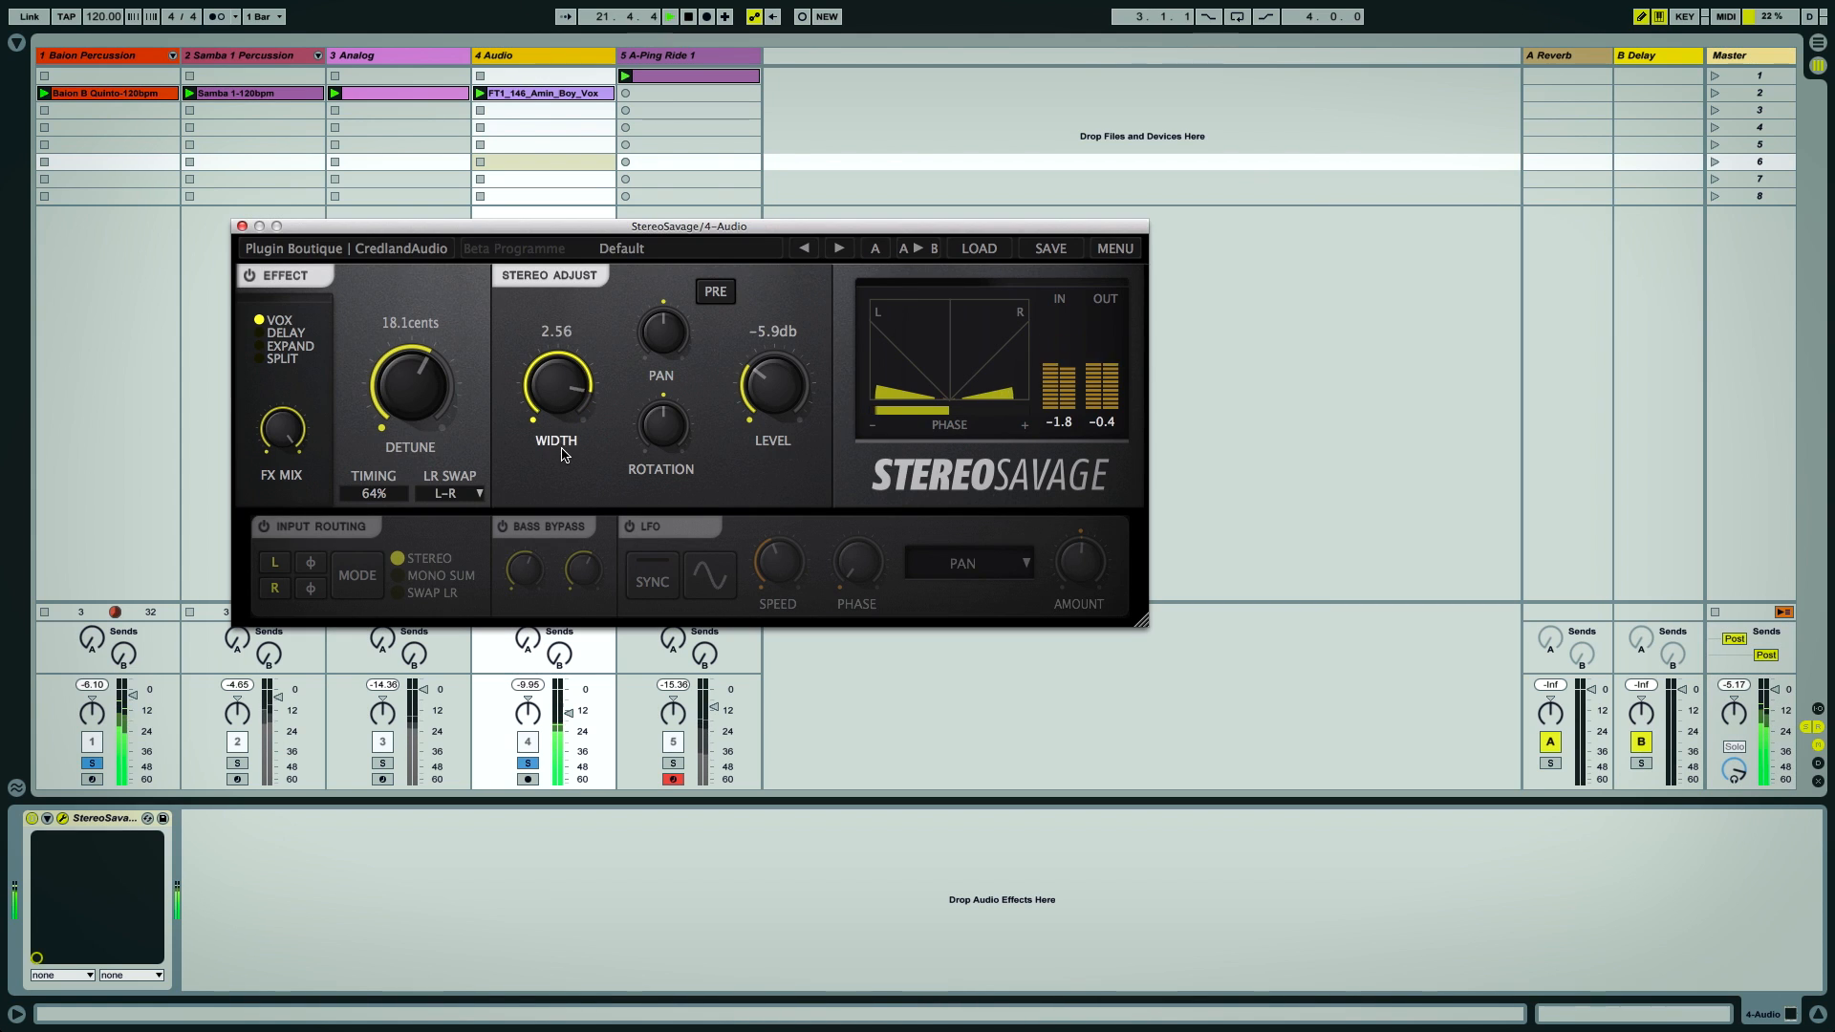
Reopen the Master plugin and switch its routing to Mono Sum and back to Stereo
{"action": "left_click", "coordinate": [1741, 58]}
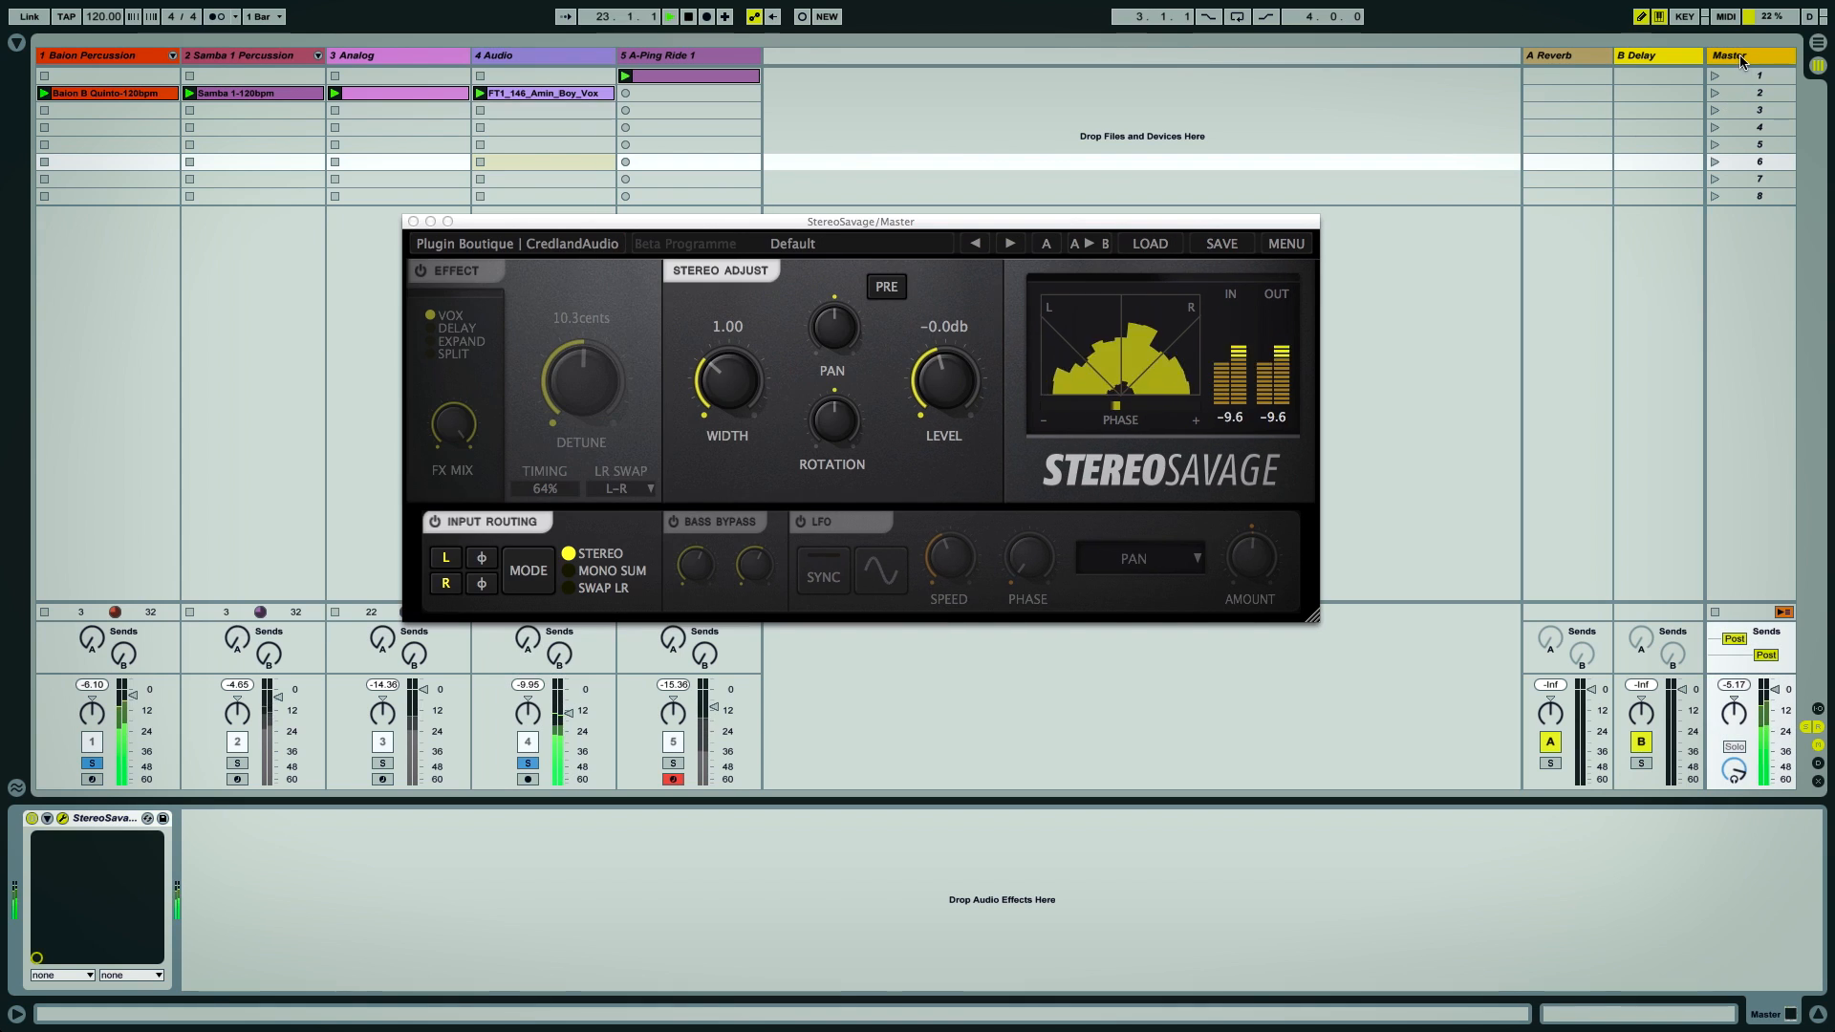
{"action": "left_click", "coordinate": [570, 571]}
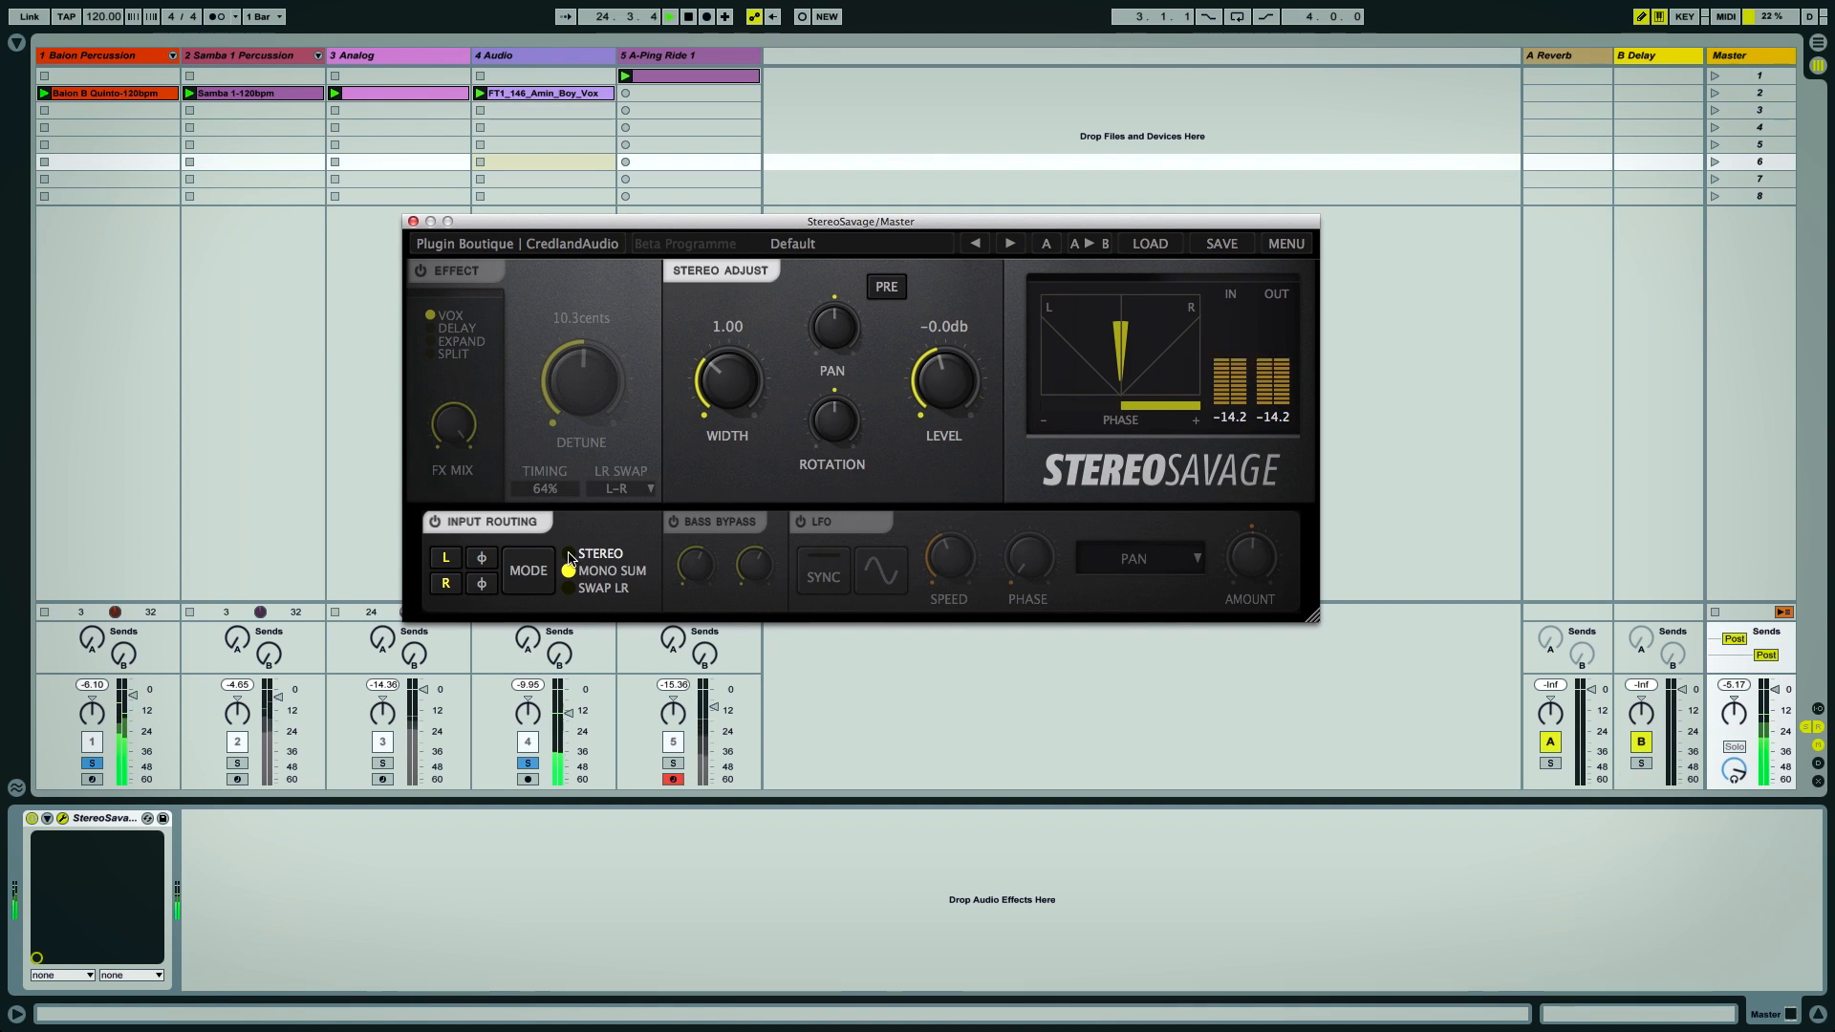
{"action": "left_click", "coordinate": [570, 555]}
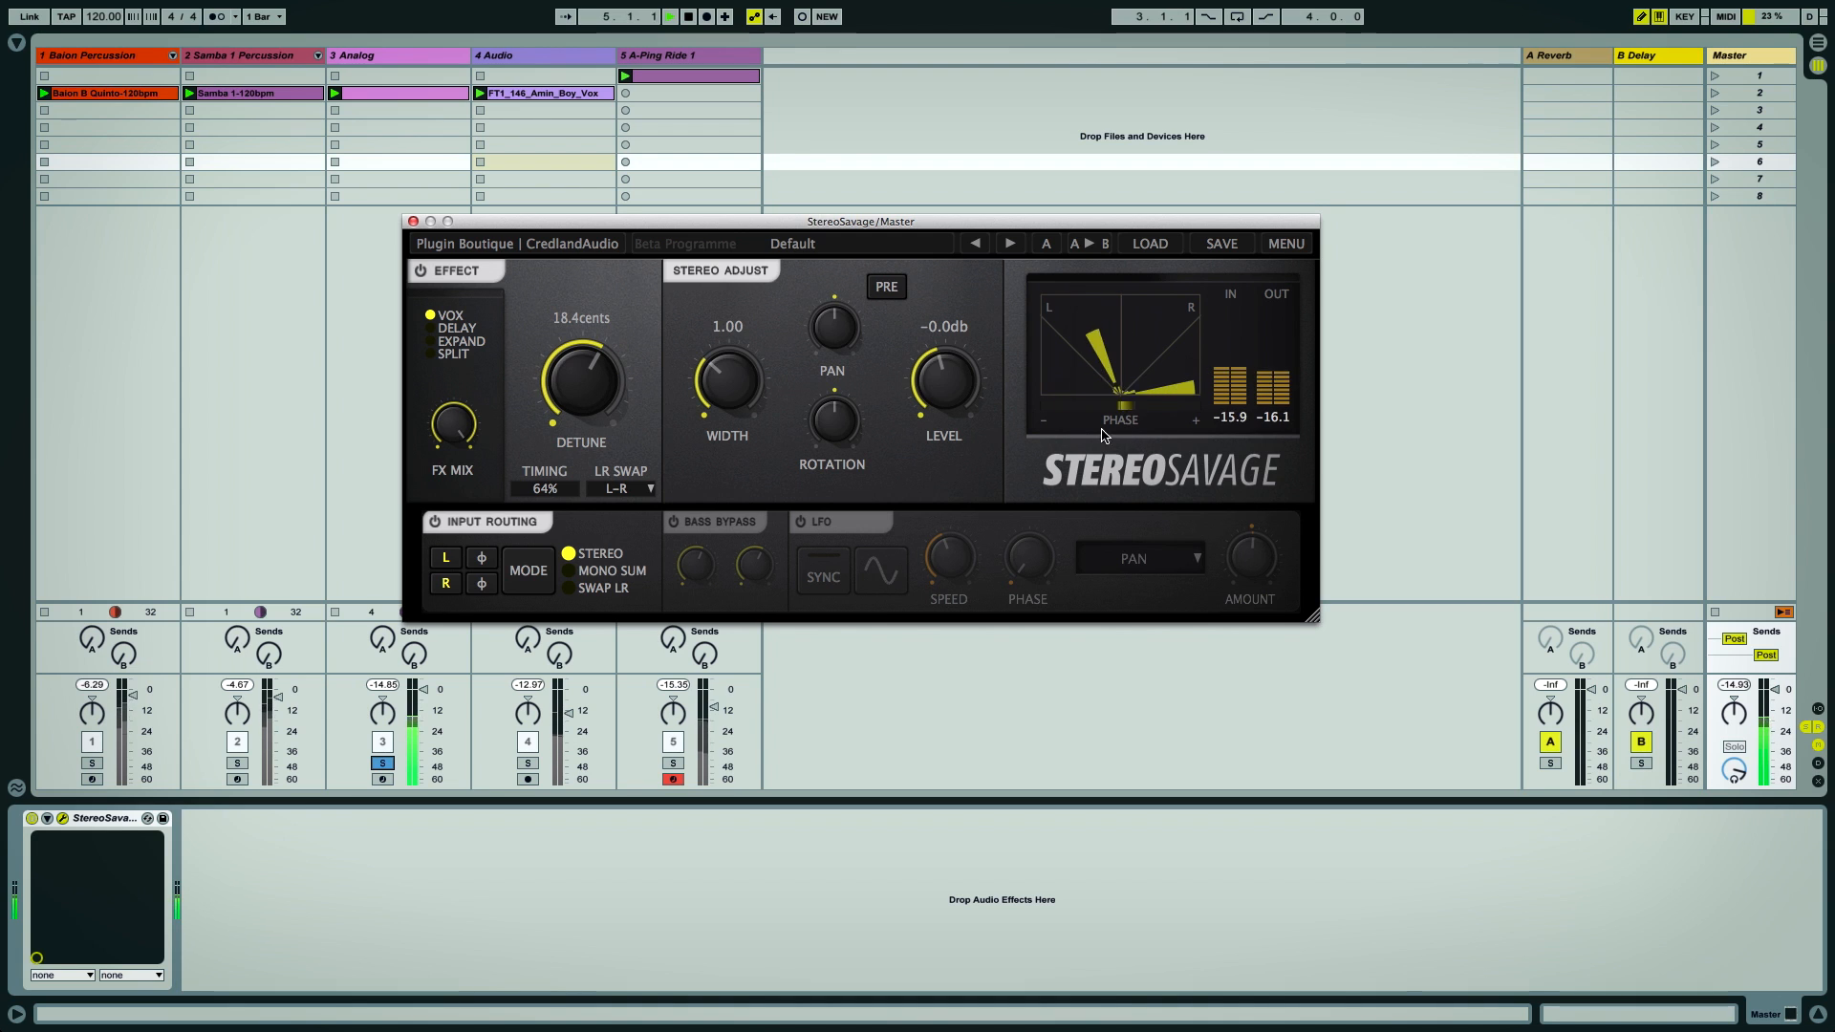
Collapse the Master plugin's Width to 0.00, reset it to 1.00, and collapse it again
{"action": "left_click_drag", "start_coordinate": [735, 385], "coordinate": [746, 409]}
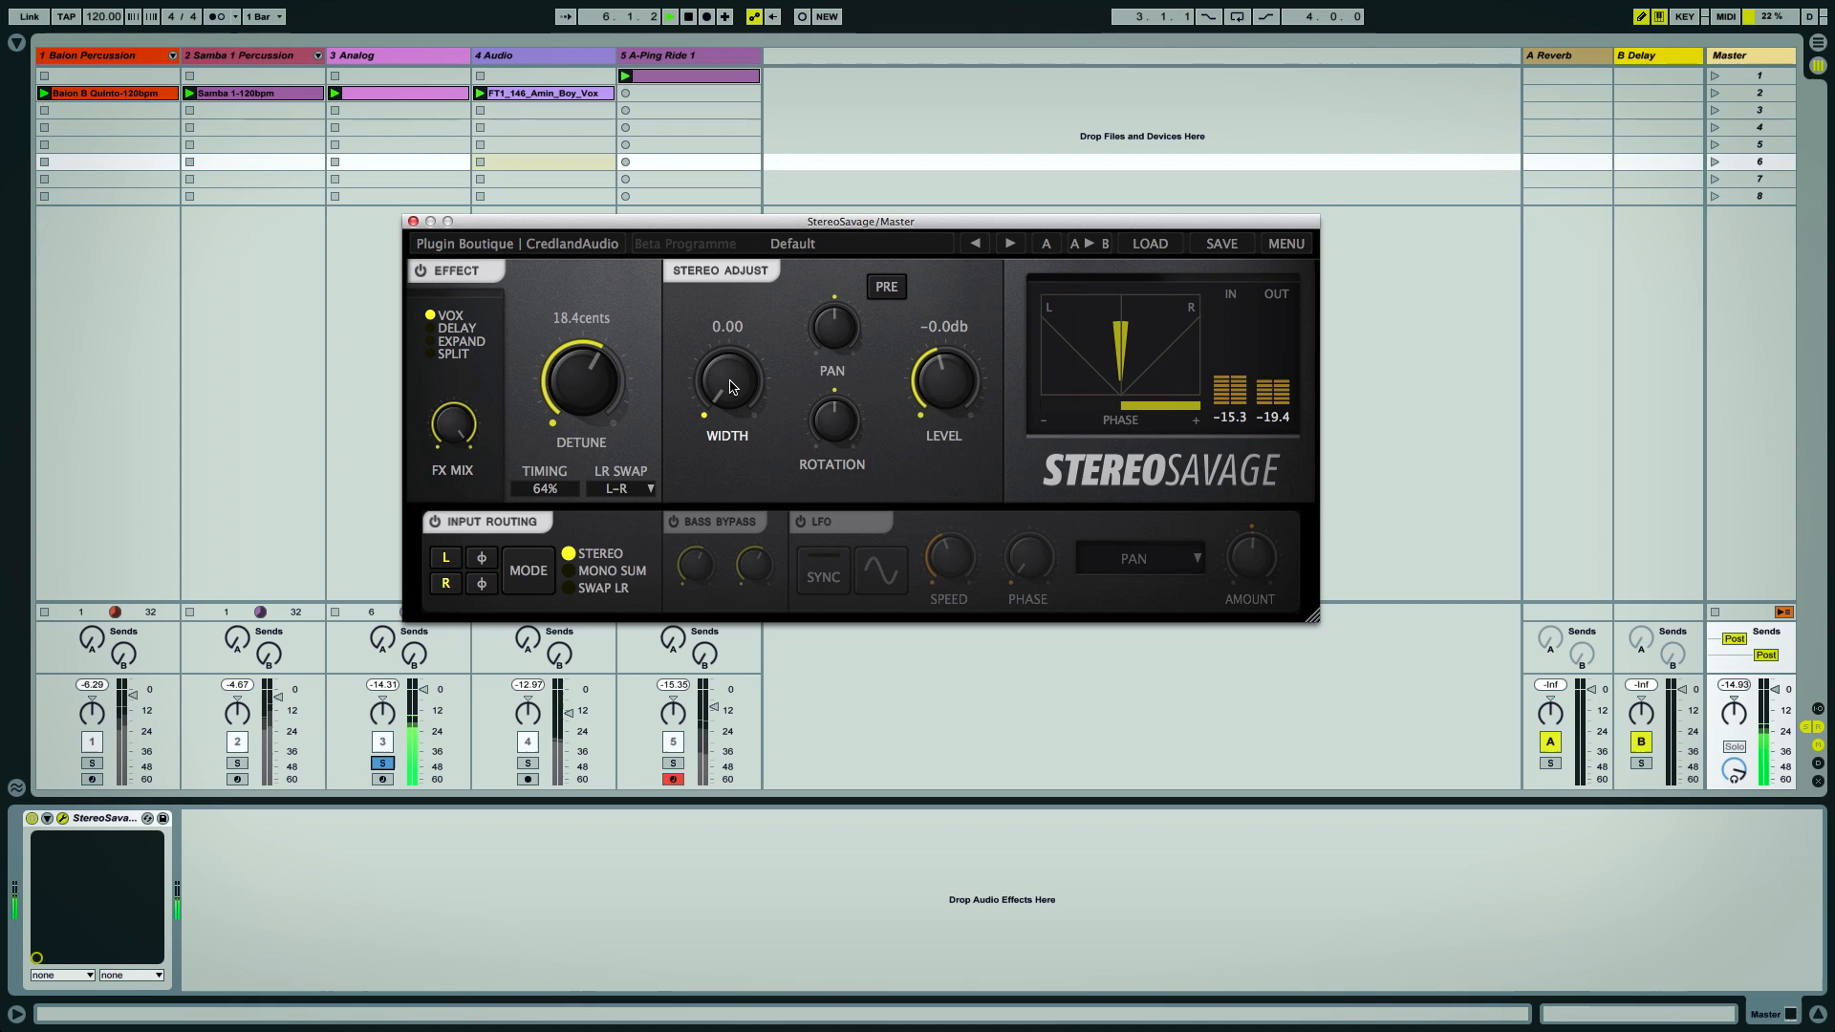
{"action": "double_click", "coordinate": [730, 386]}
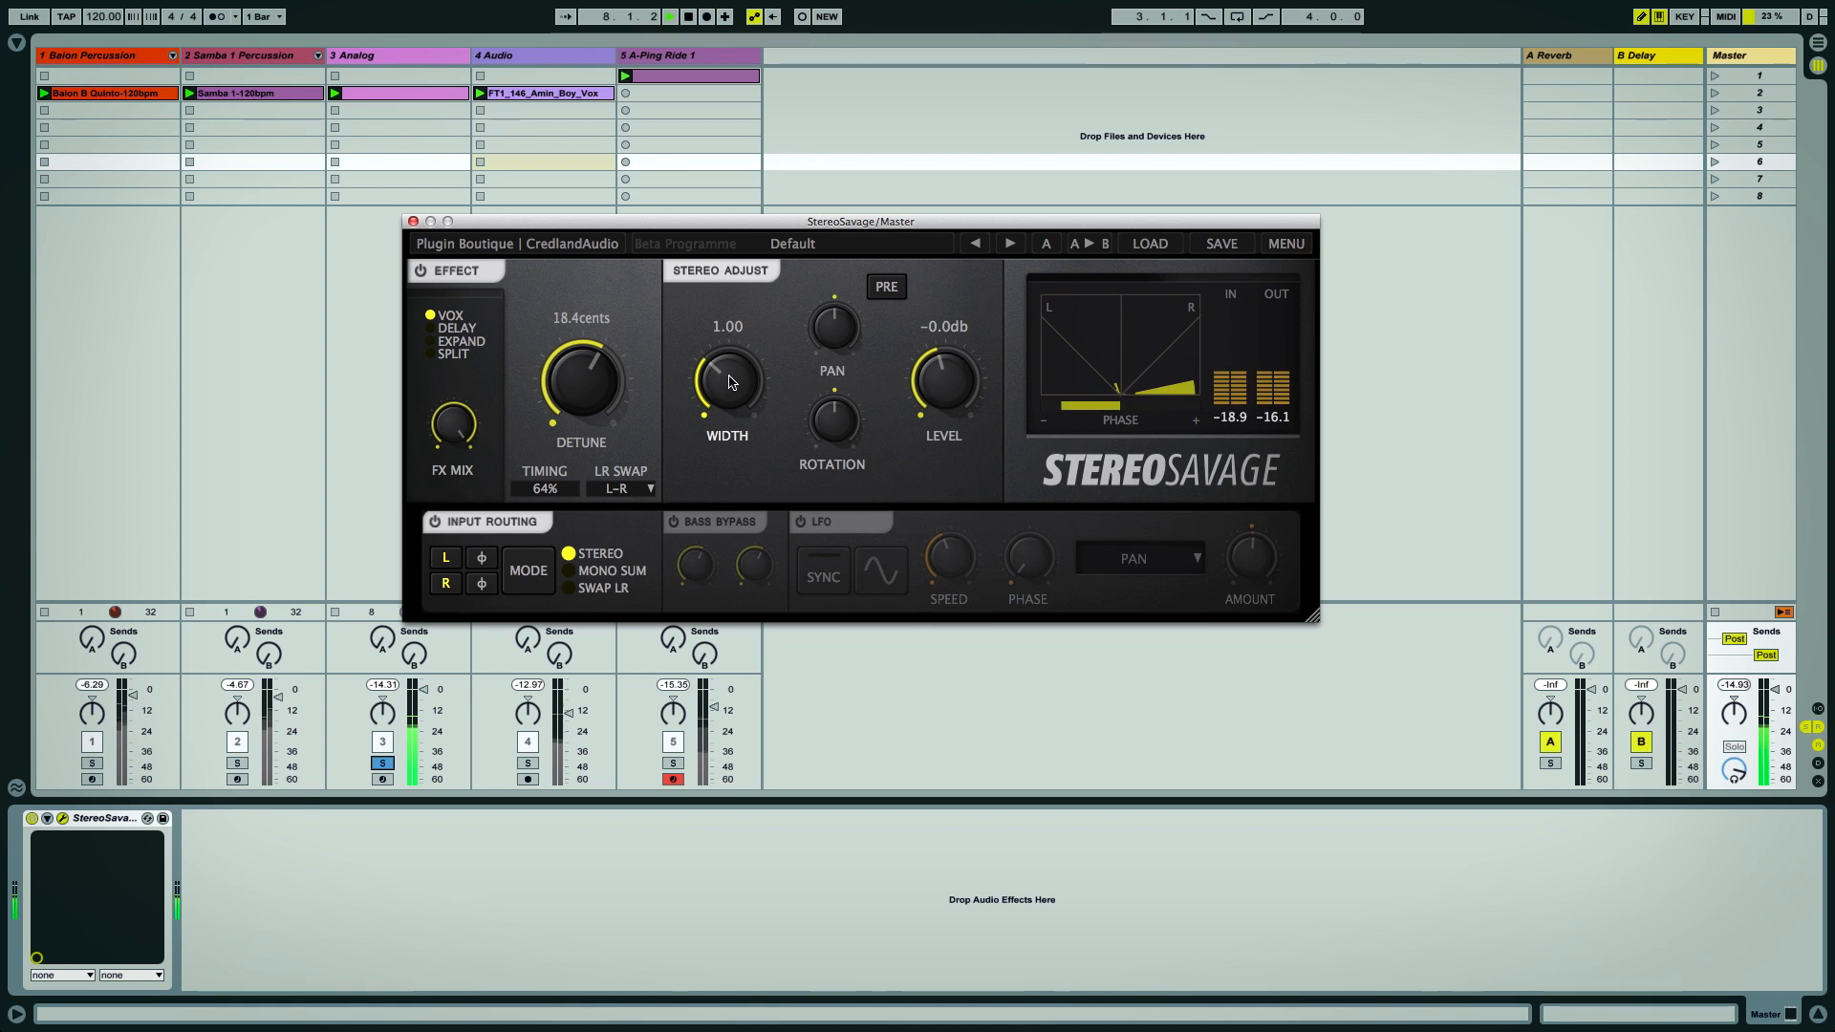
{"action": "left_click_drag", "start_coordinate": [728, 380], "coordinate": [734, 409]}
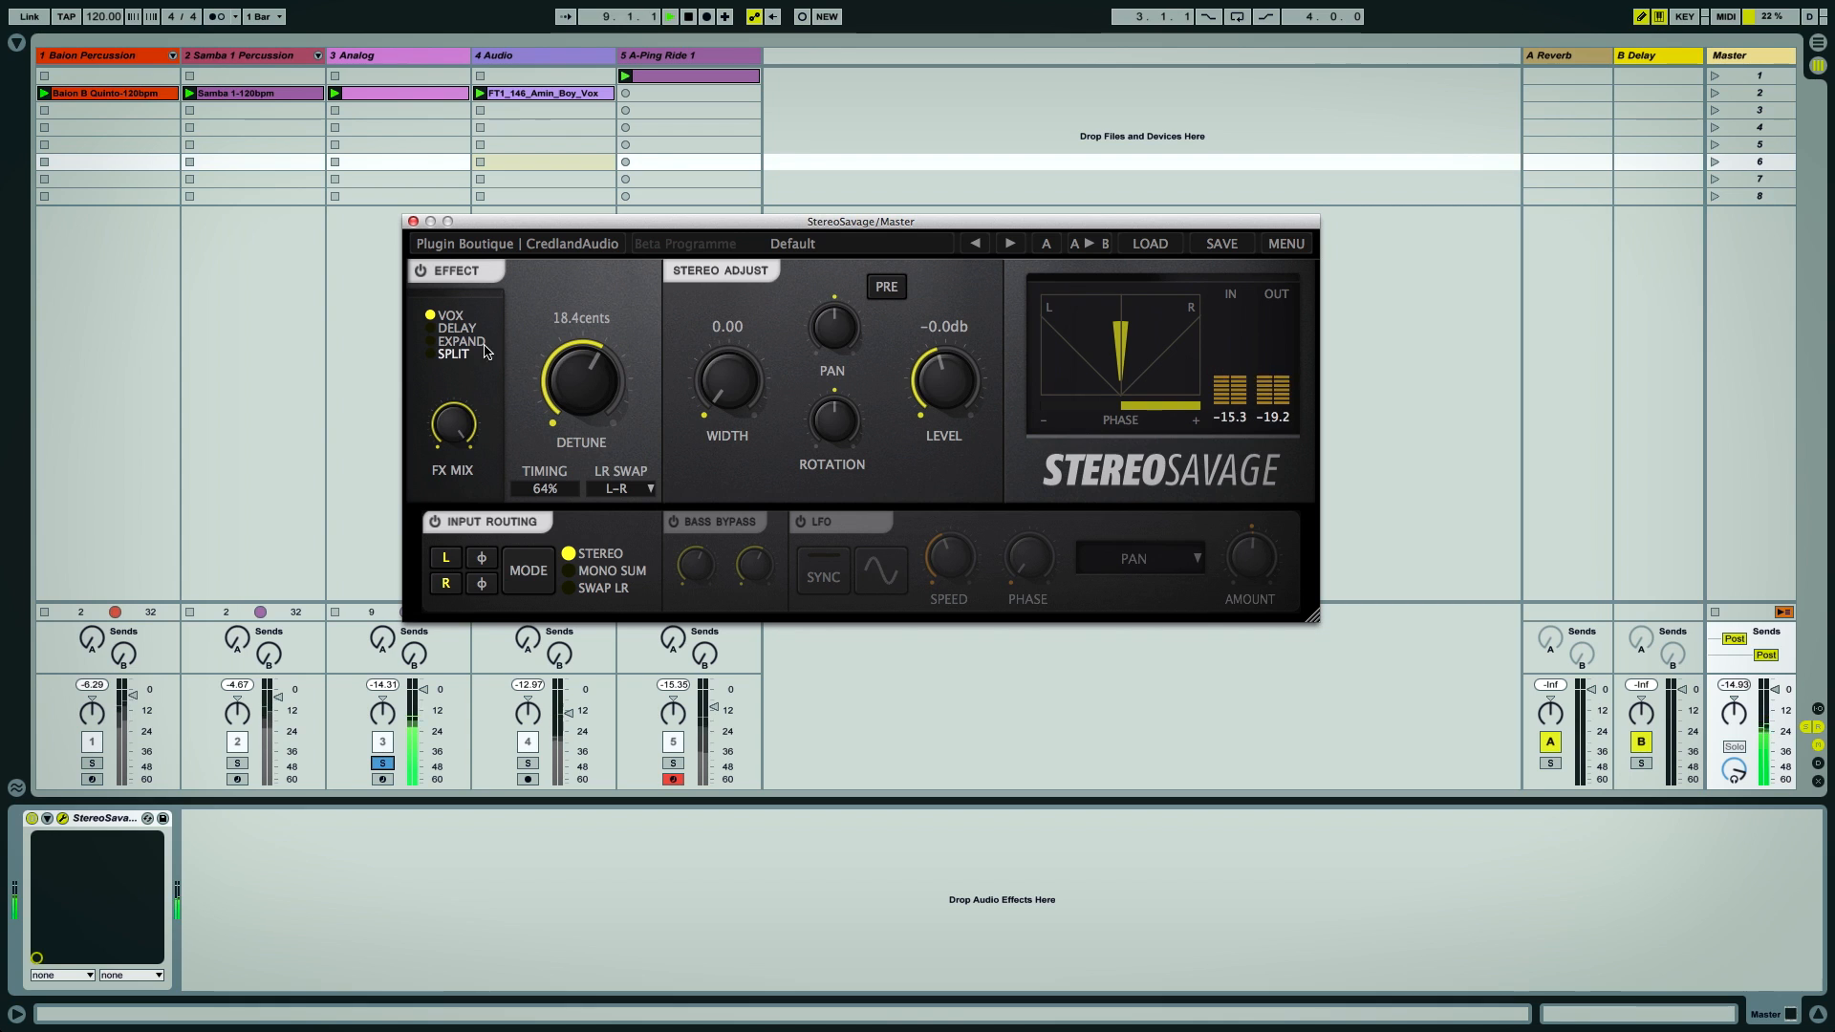
Switch the Master effect to Delay mode, compare Width 1.00 against 0.00, and return to Vox mode
{"action": "left_click", "coordinate": [431, 330]}
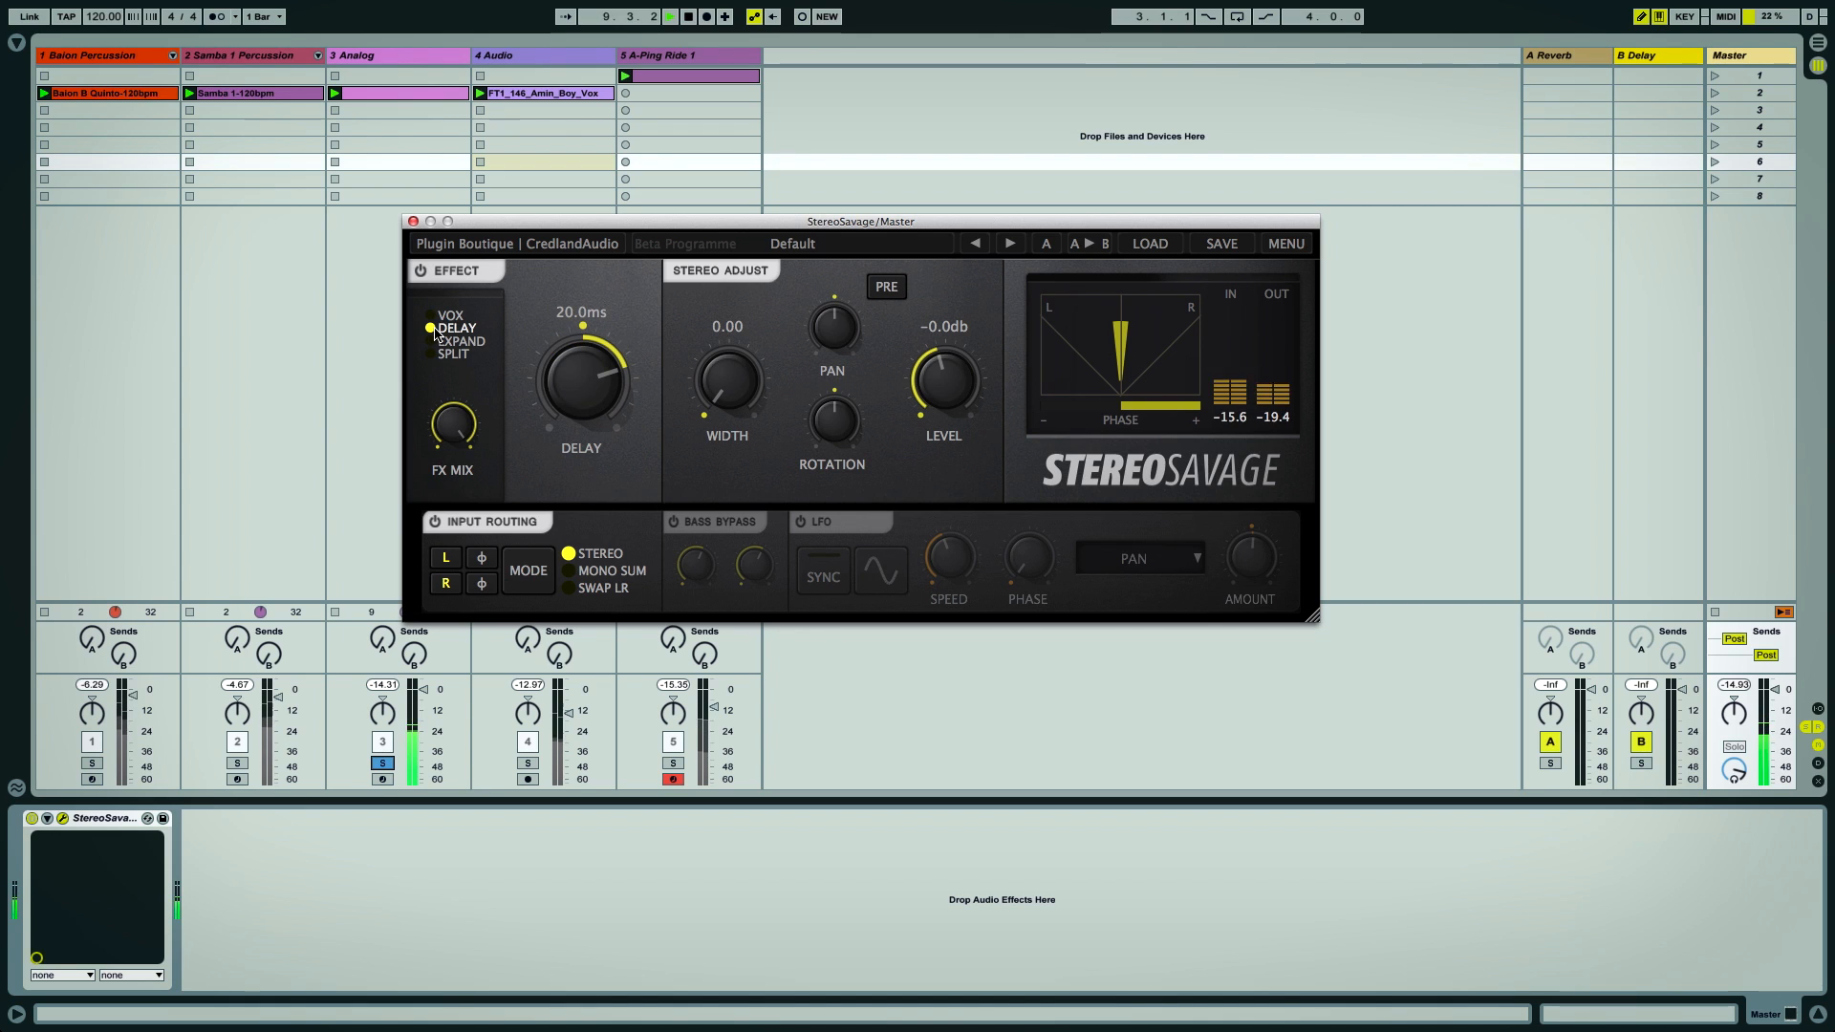
{"action": "double_click", "coordinate": [732, 386]}
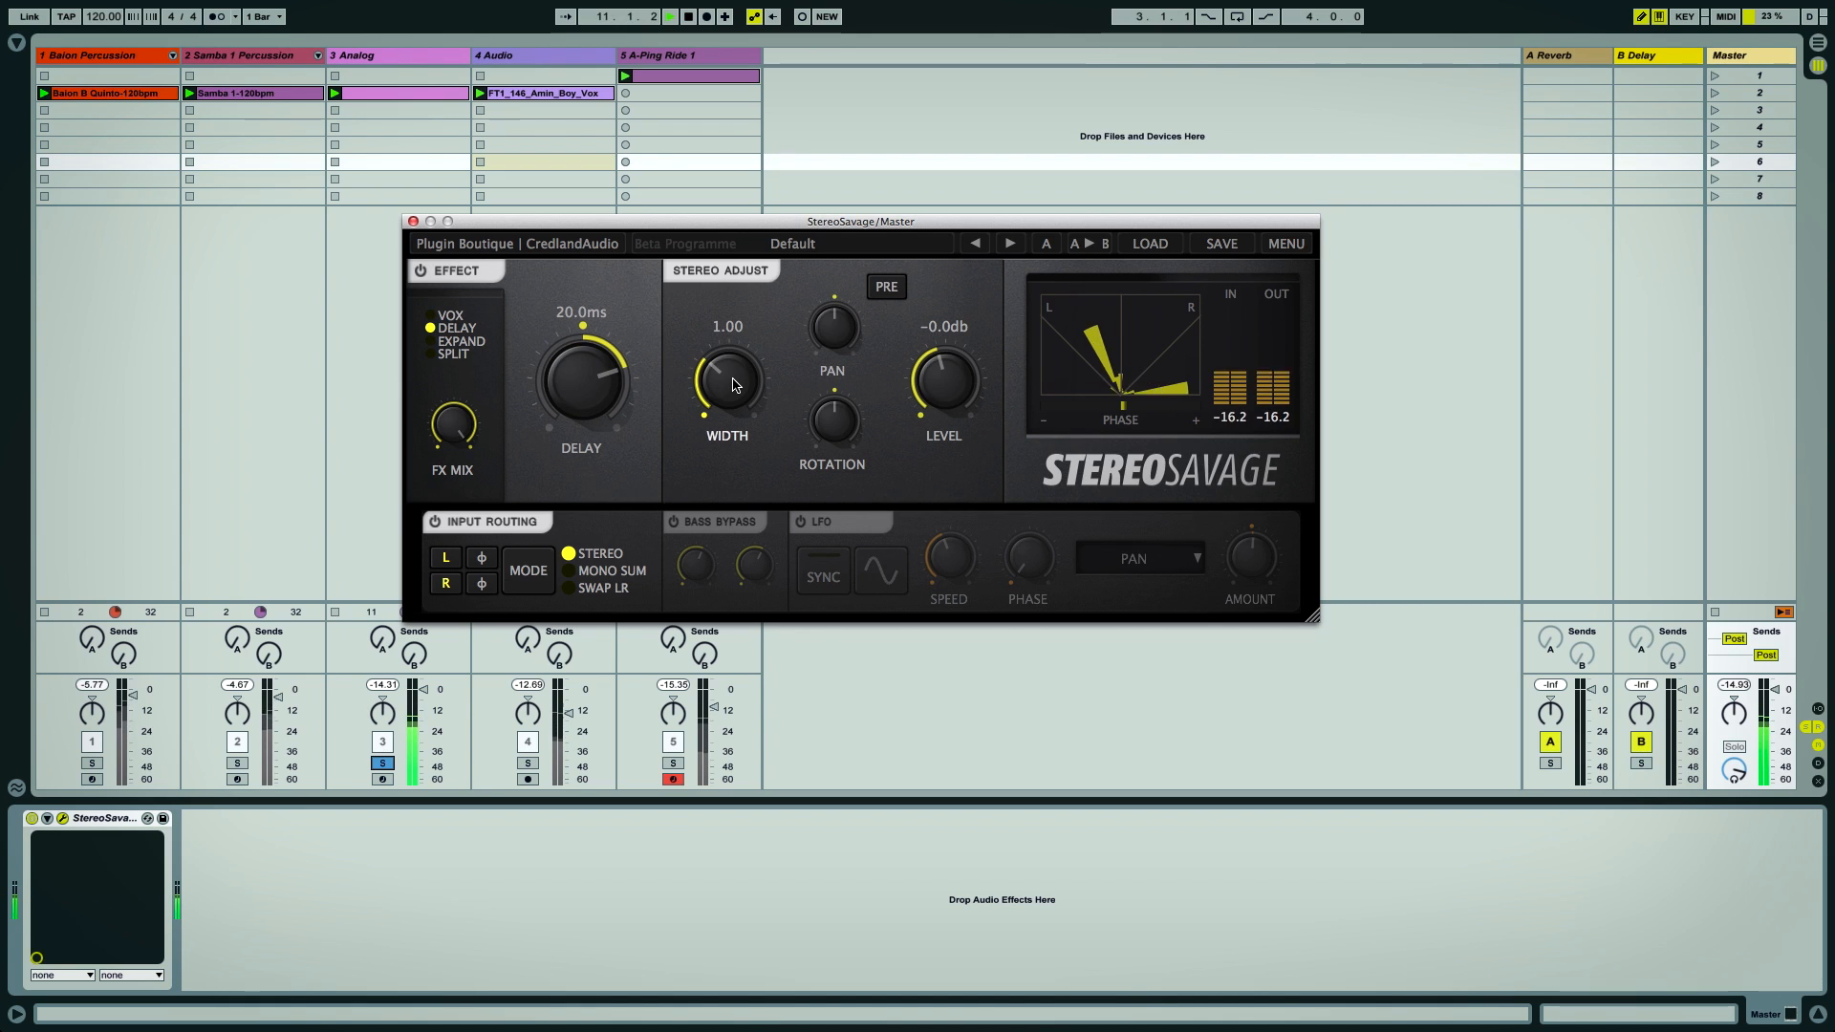
{"action": "double_click", "coordinate": [736, 379]}
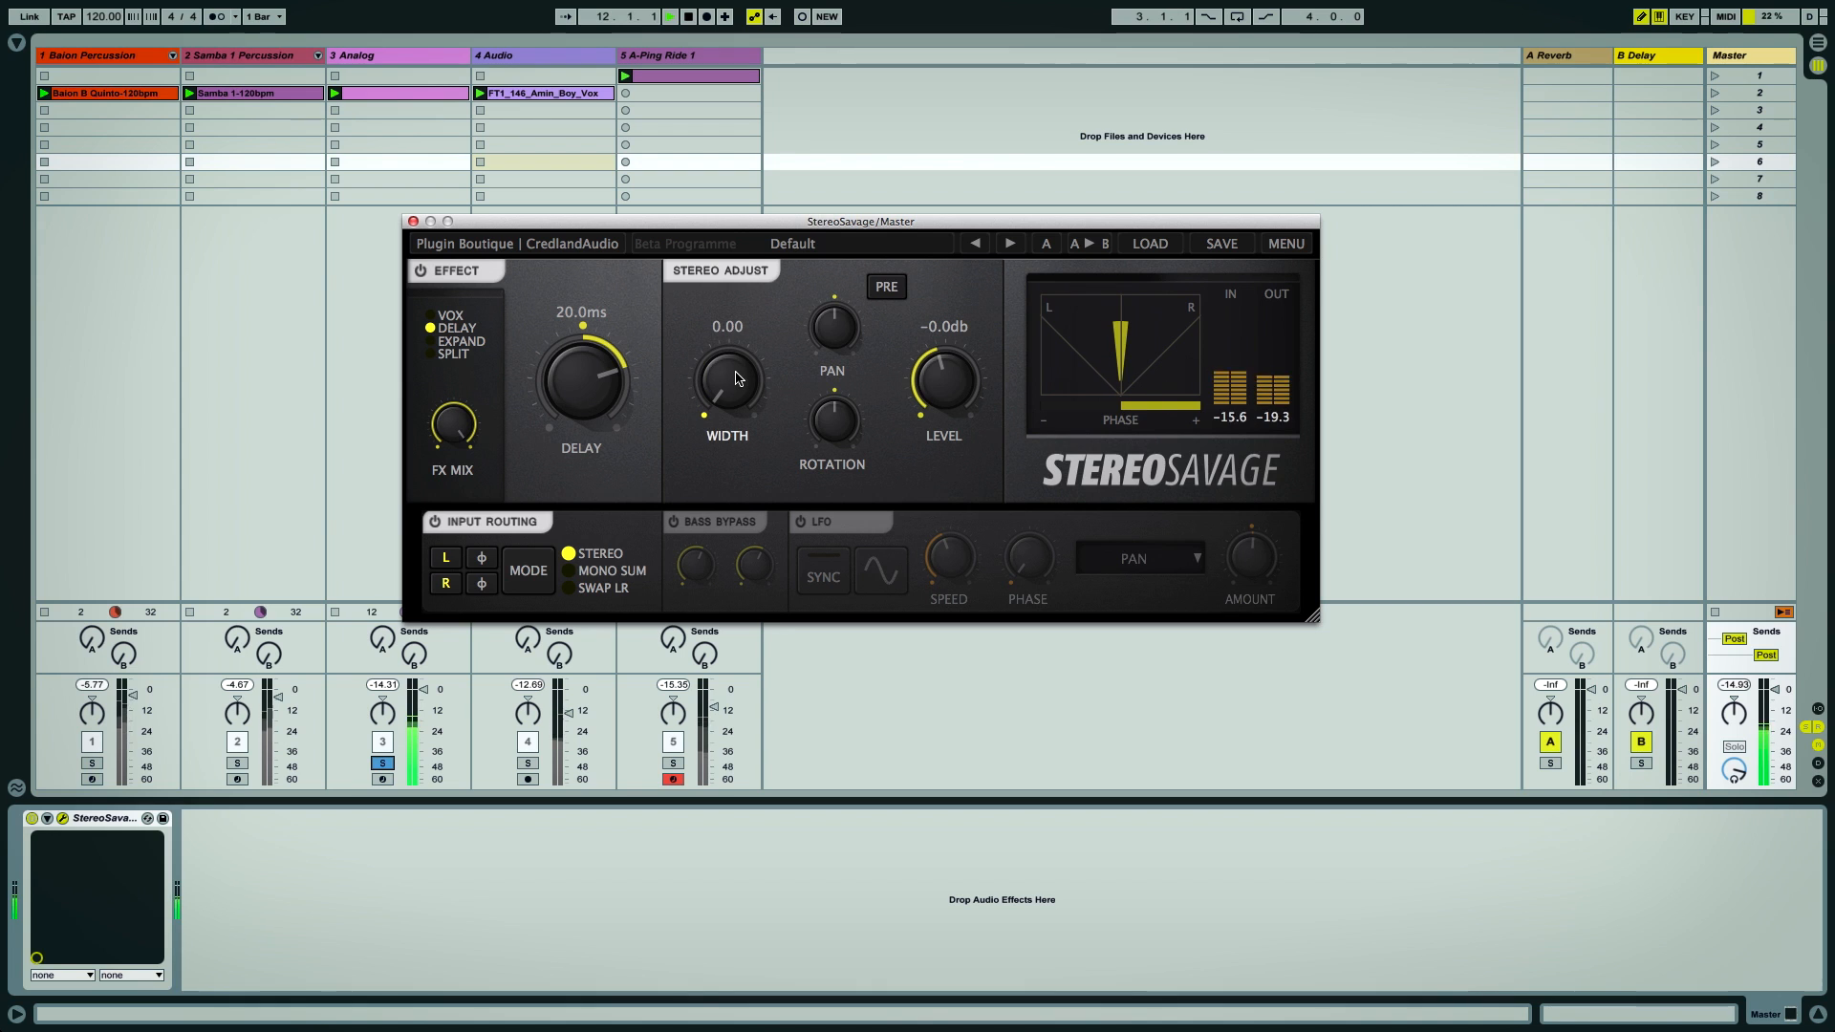
{"action": "left_click", "coordinate": [432, 315]}
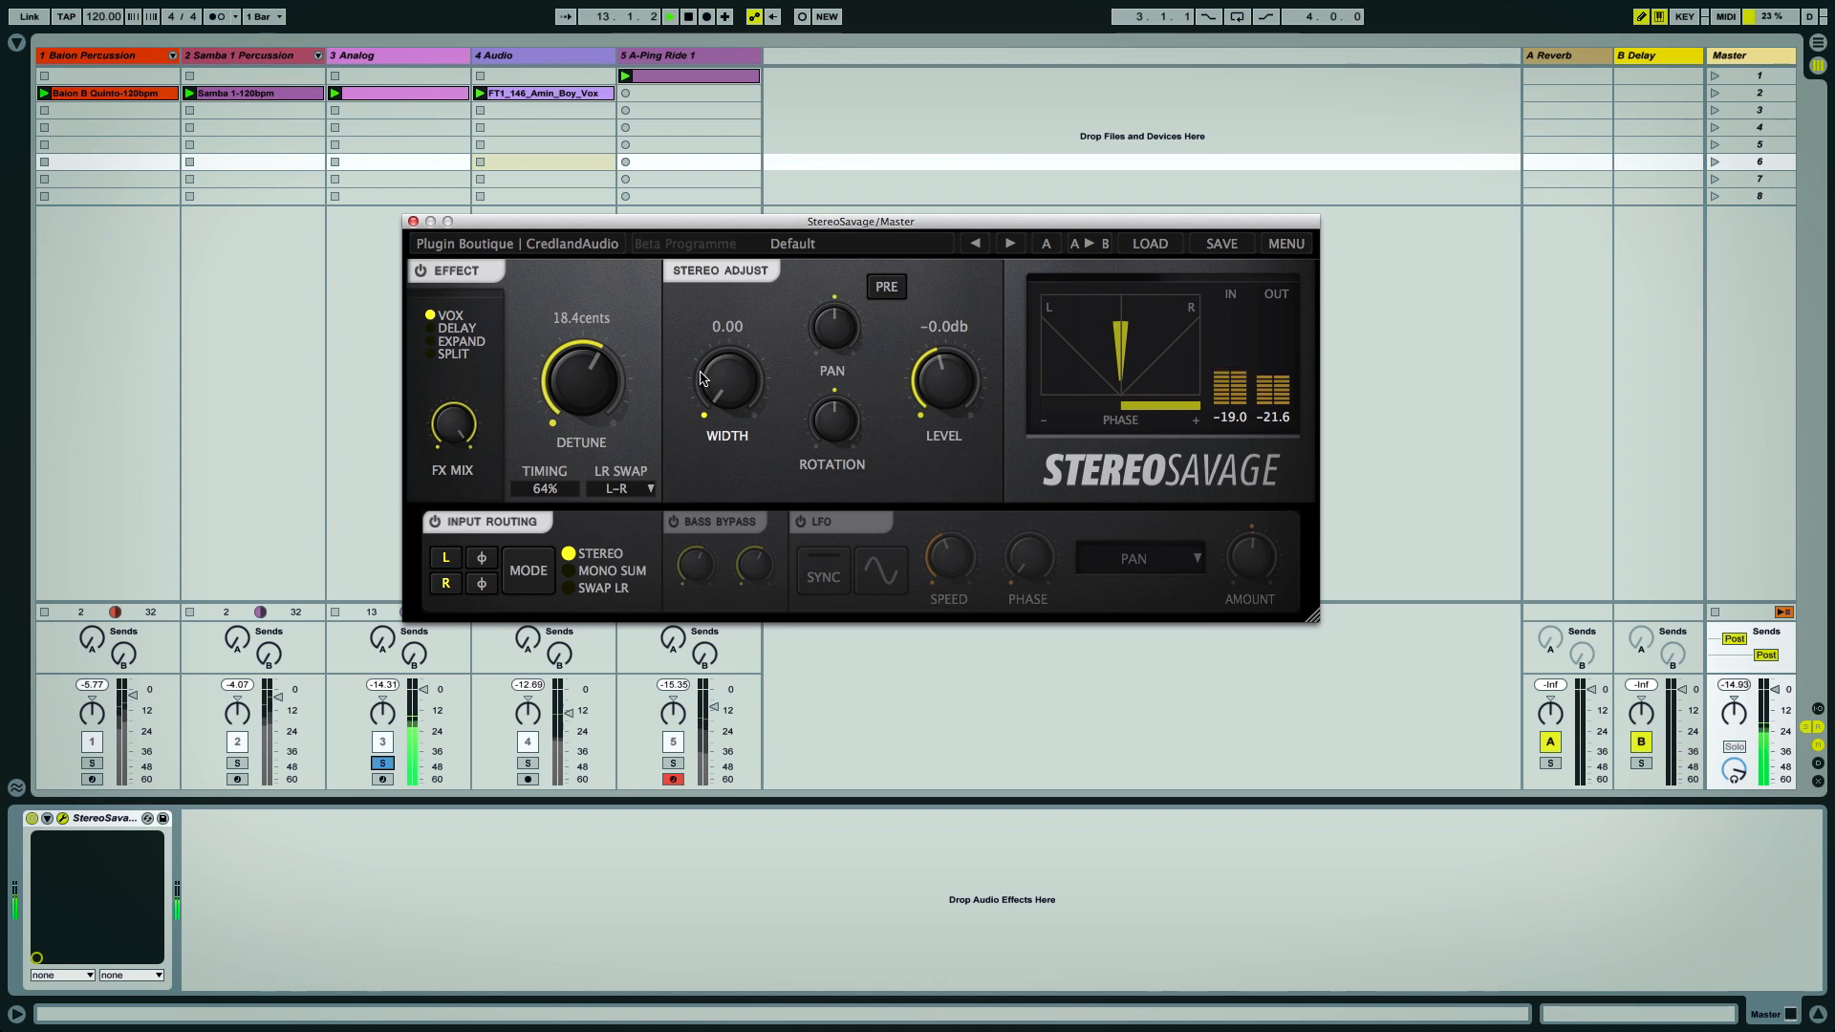
Reset the Master Width, start playback and switch on the effect section of A-Ping Ride 1's StereoSavage
{"action": "double_click", "coordinate": [741, 386]}
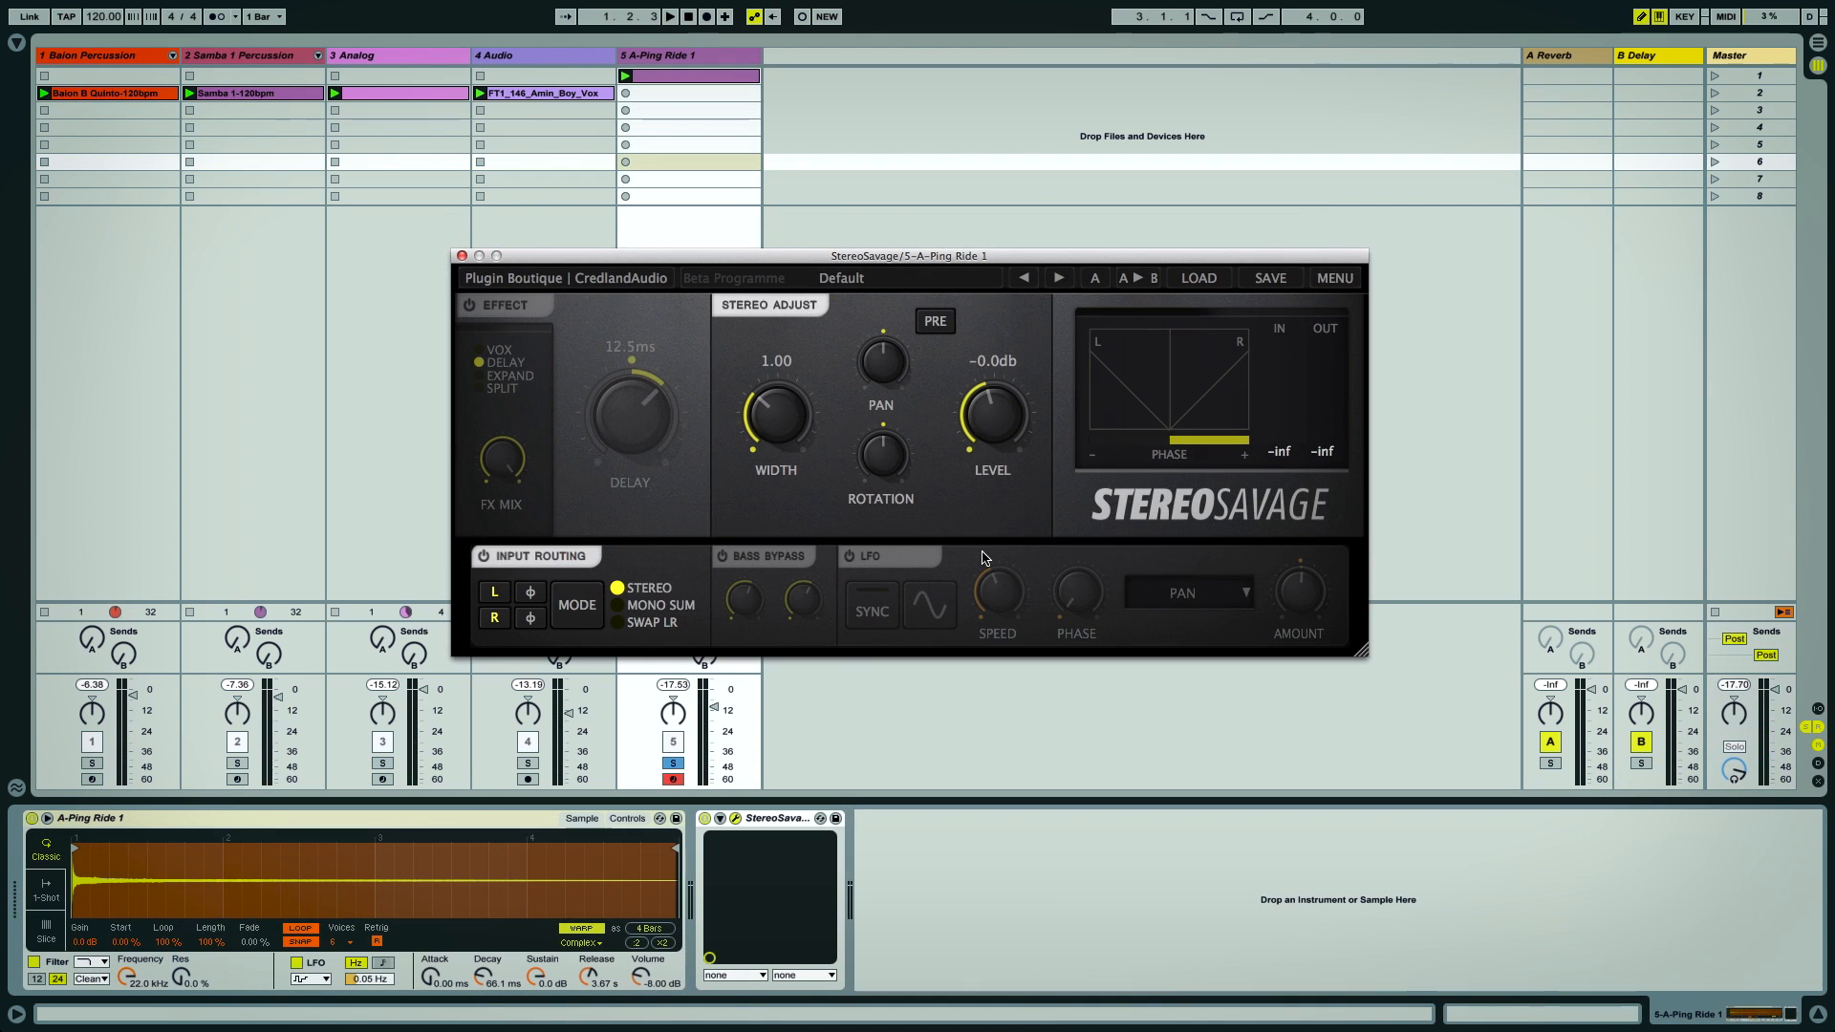
{"action": "key", "text": "space"}
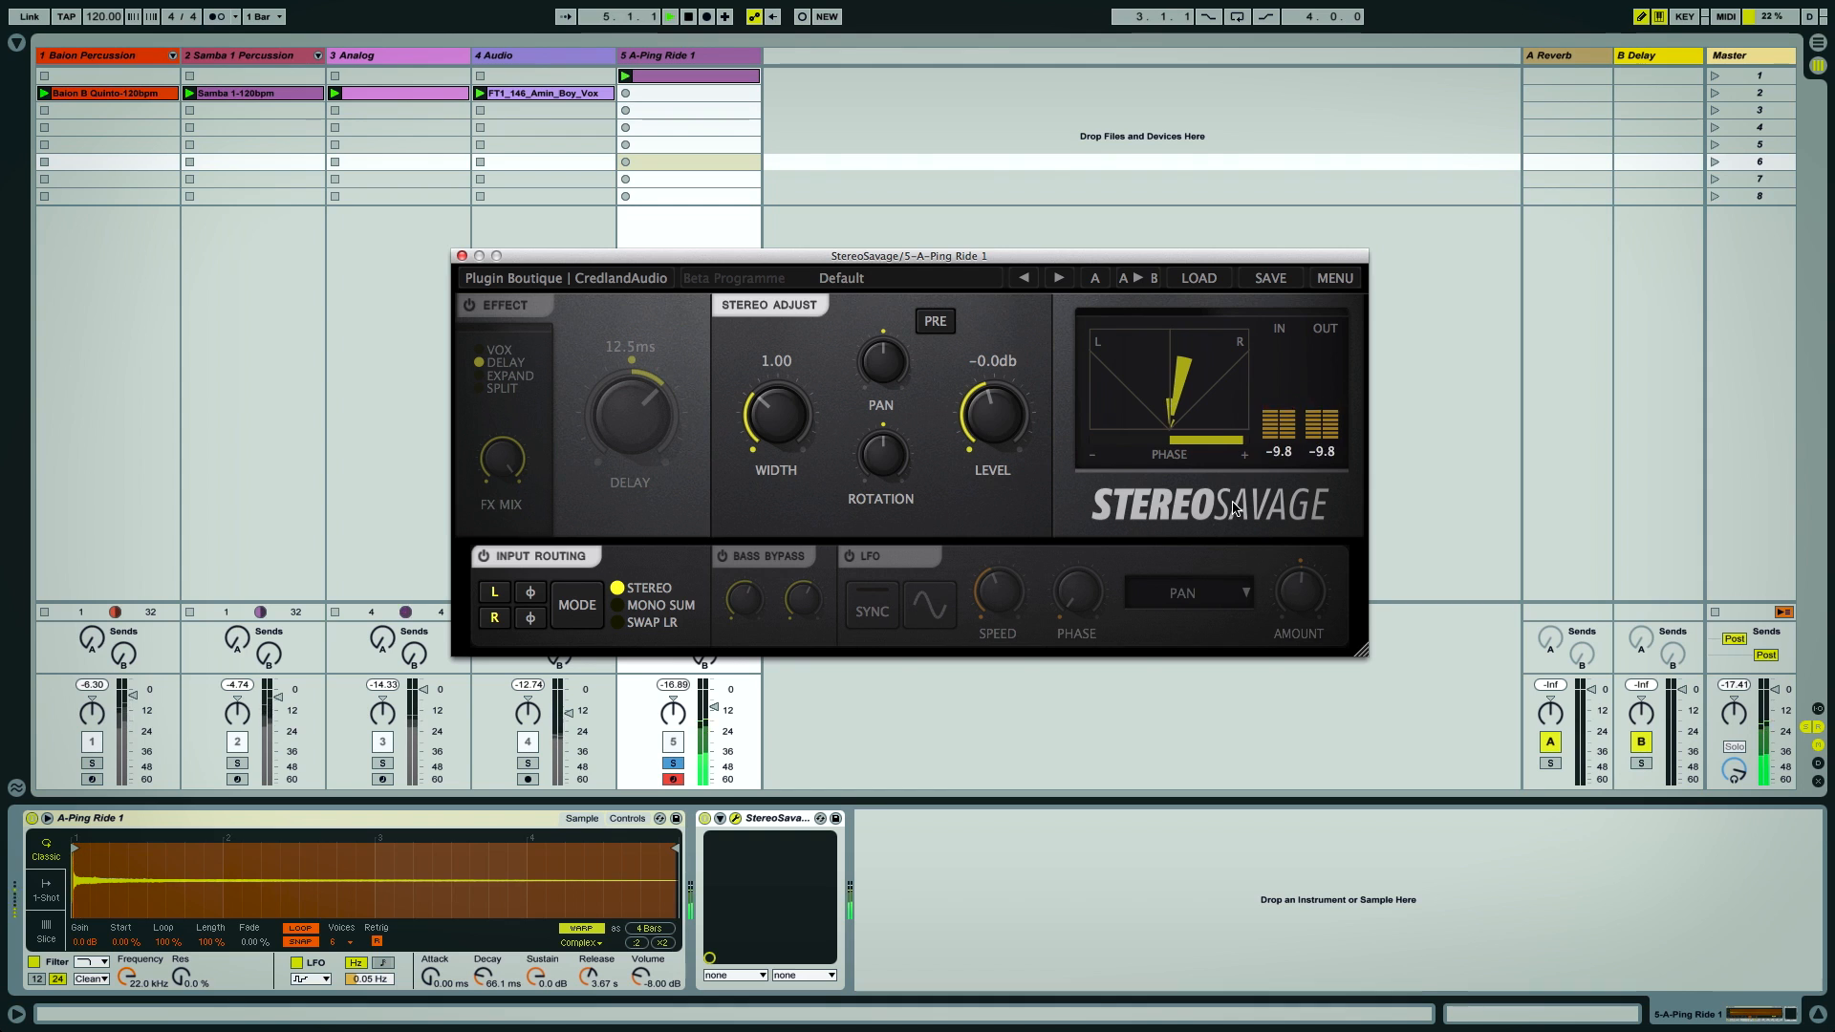
{"action": "left_click", "coordinate": [472, 306]}
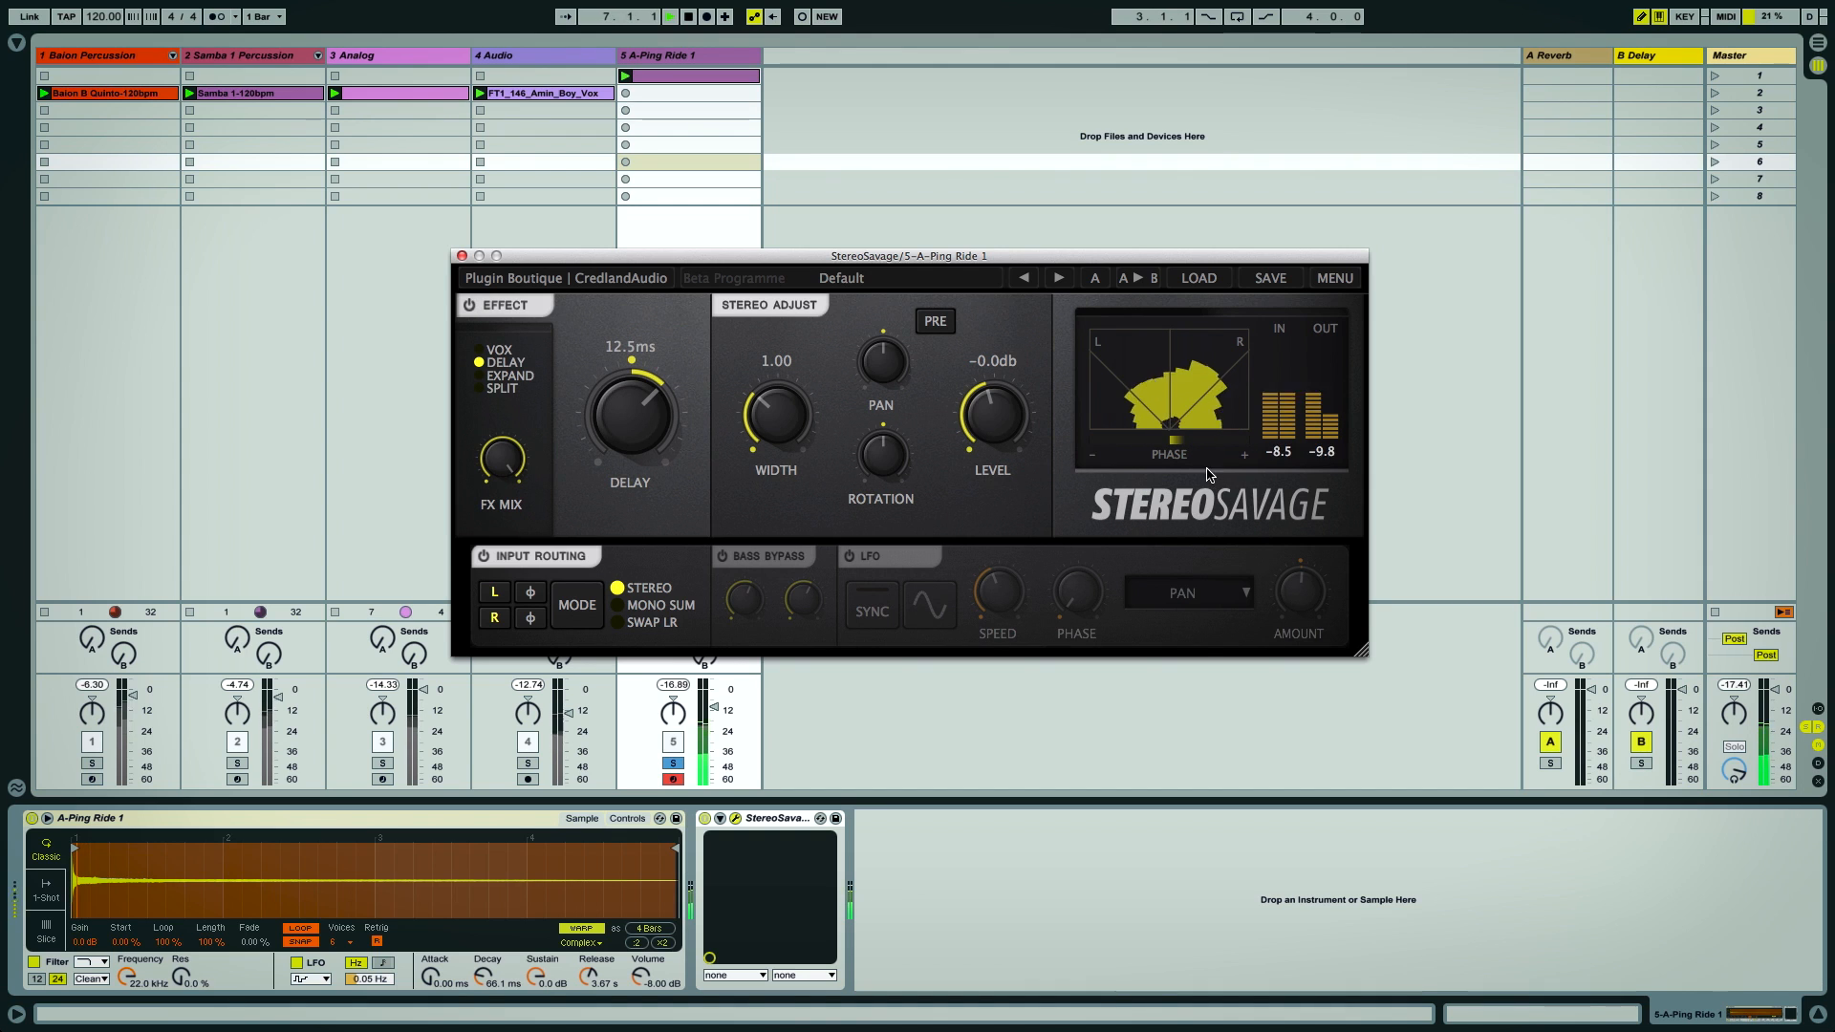
Compare Vox and Delay modes on the Ride track's StereoSavage, collapsing Width to 0.00 and resetting it to 1.00
{"action": "left_click", "coordinate": [479, 351]}
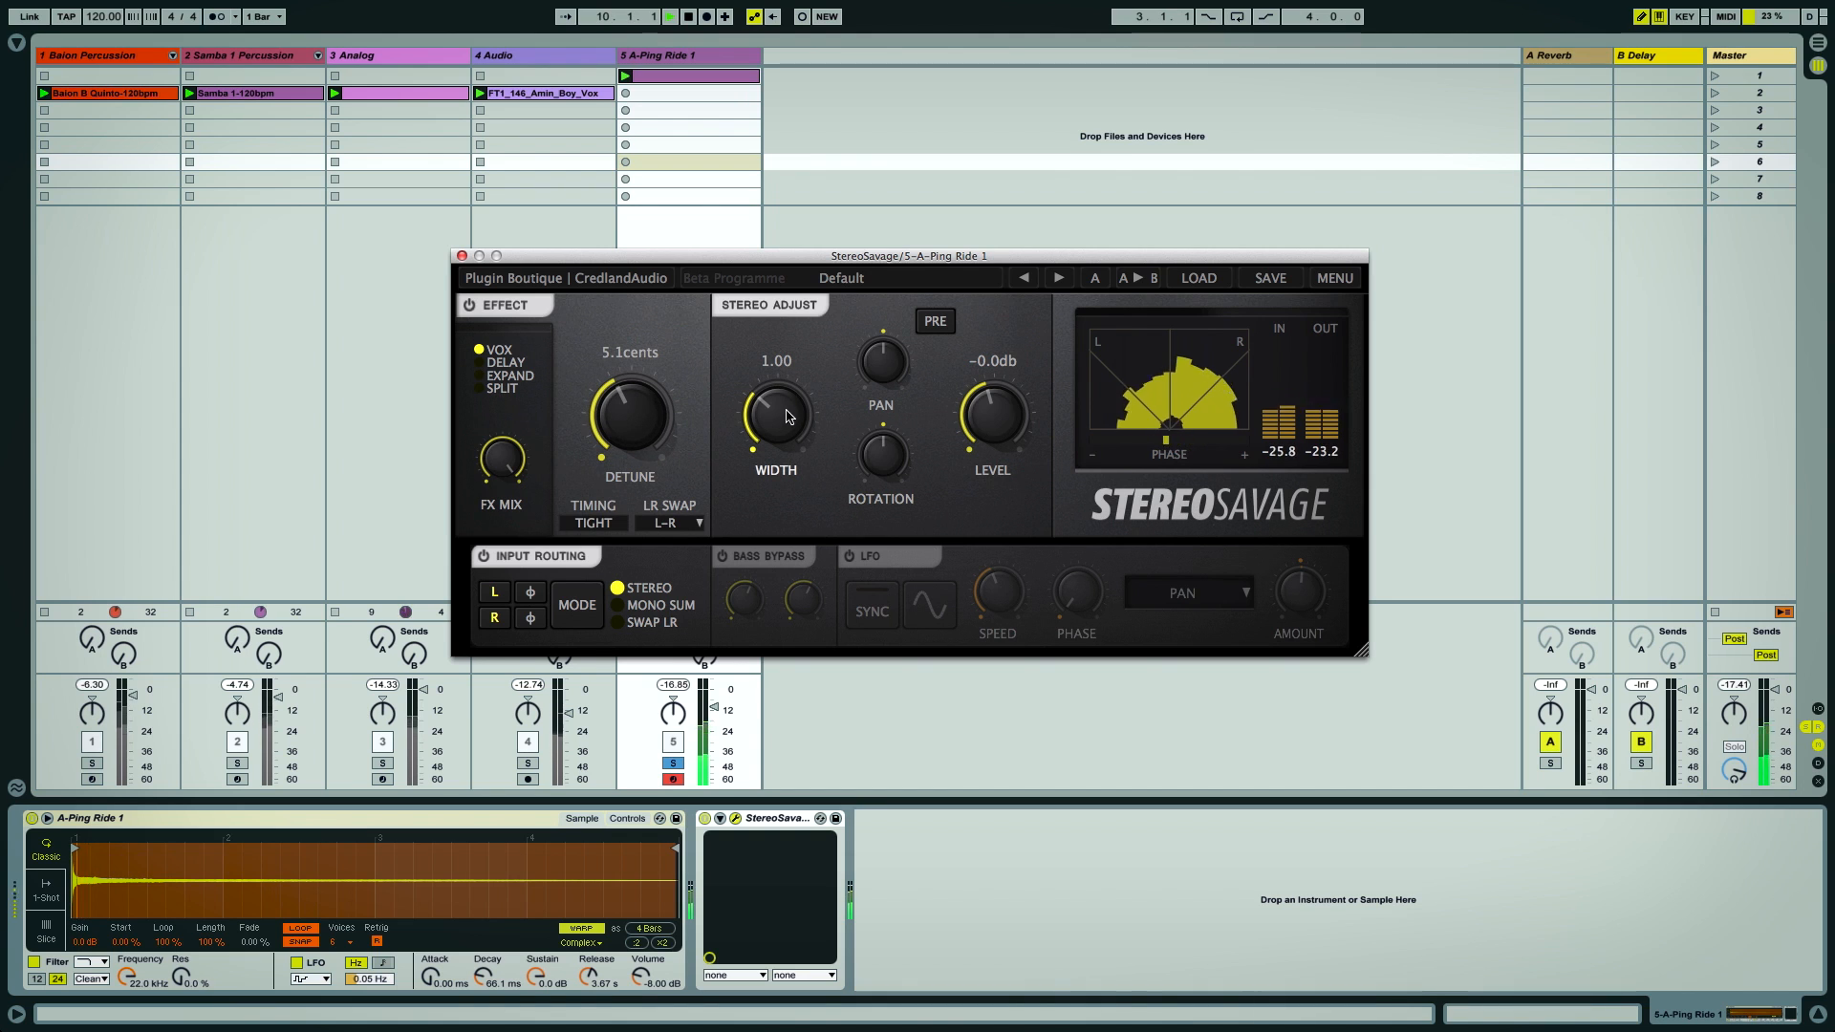
{"action": "left_click_drag", "start_coordinate": [779, 411], "coordinate": [814, 444]}
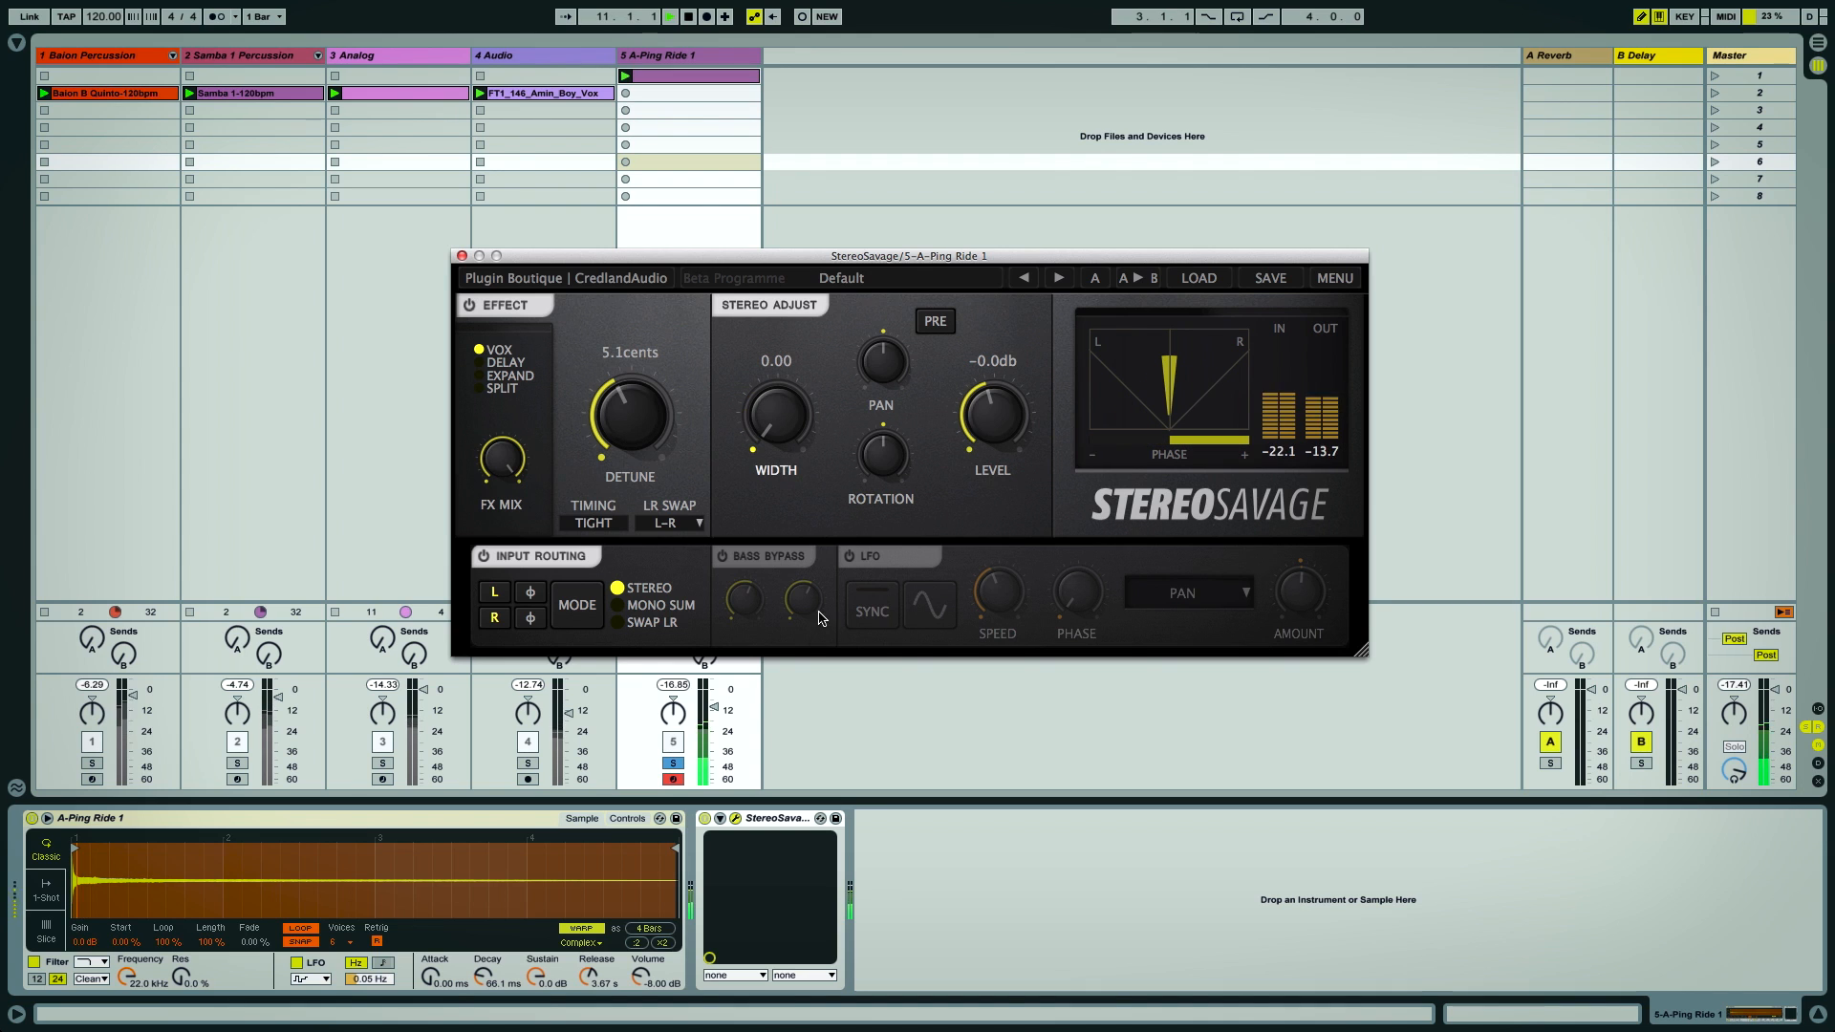
{"action": "left_click", "coordinate": [499, 363]}
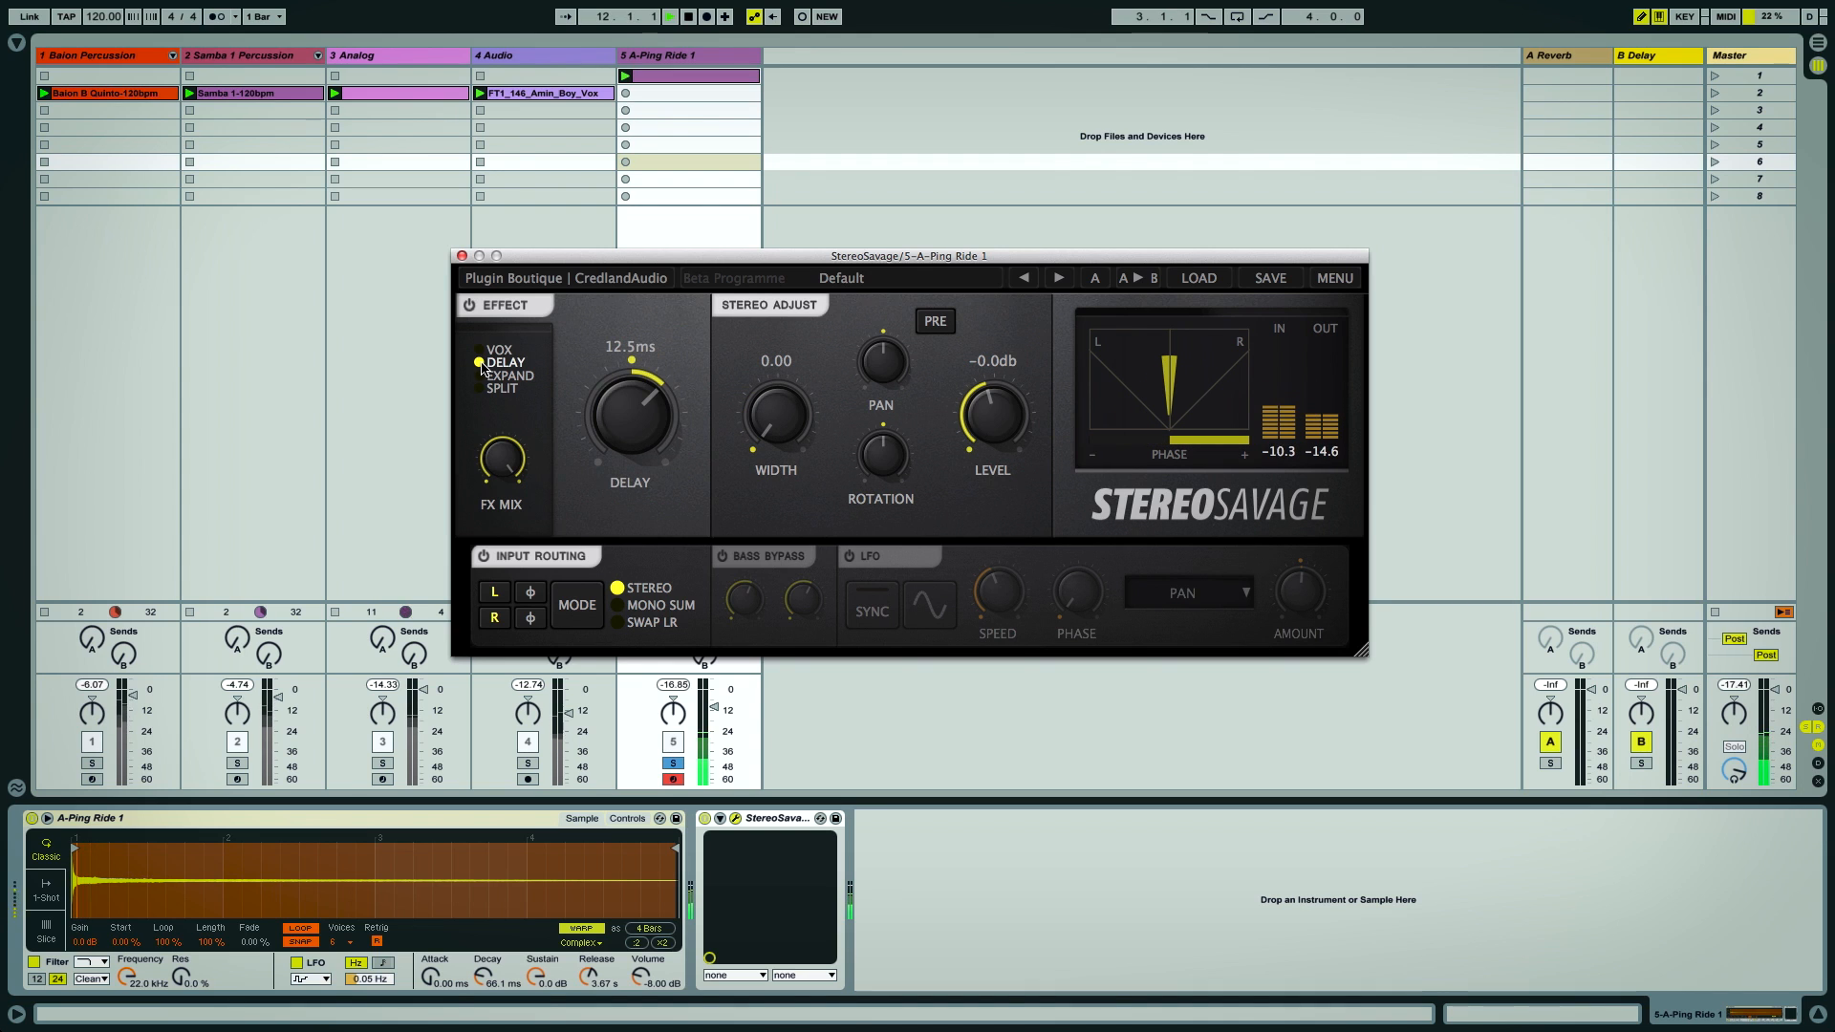
{"action": "double_click", "coordinate": [777, 418]}
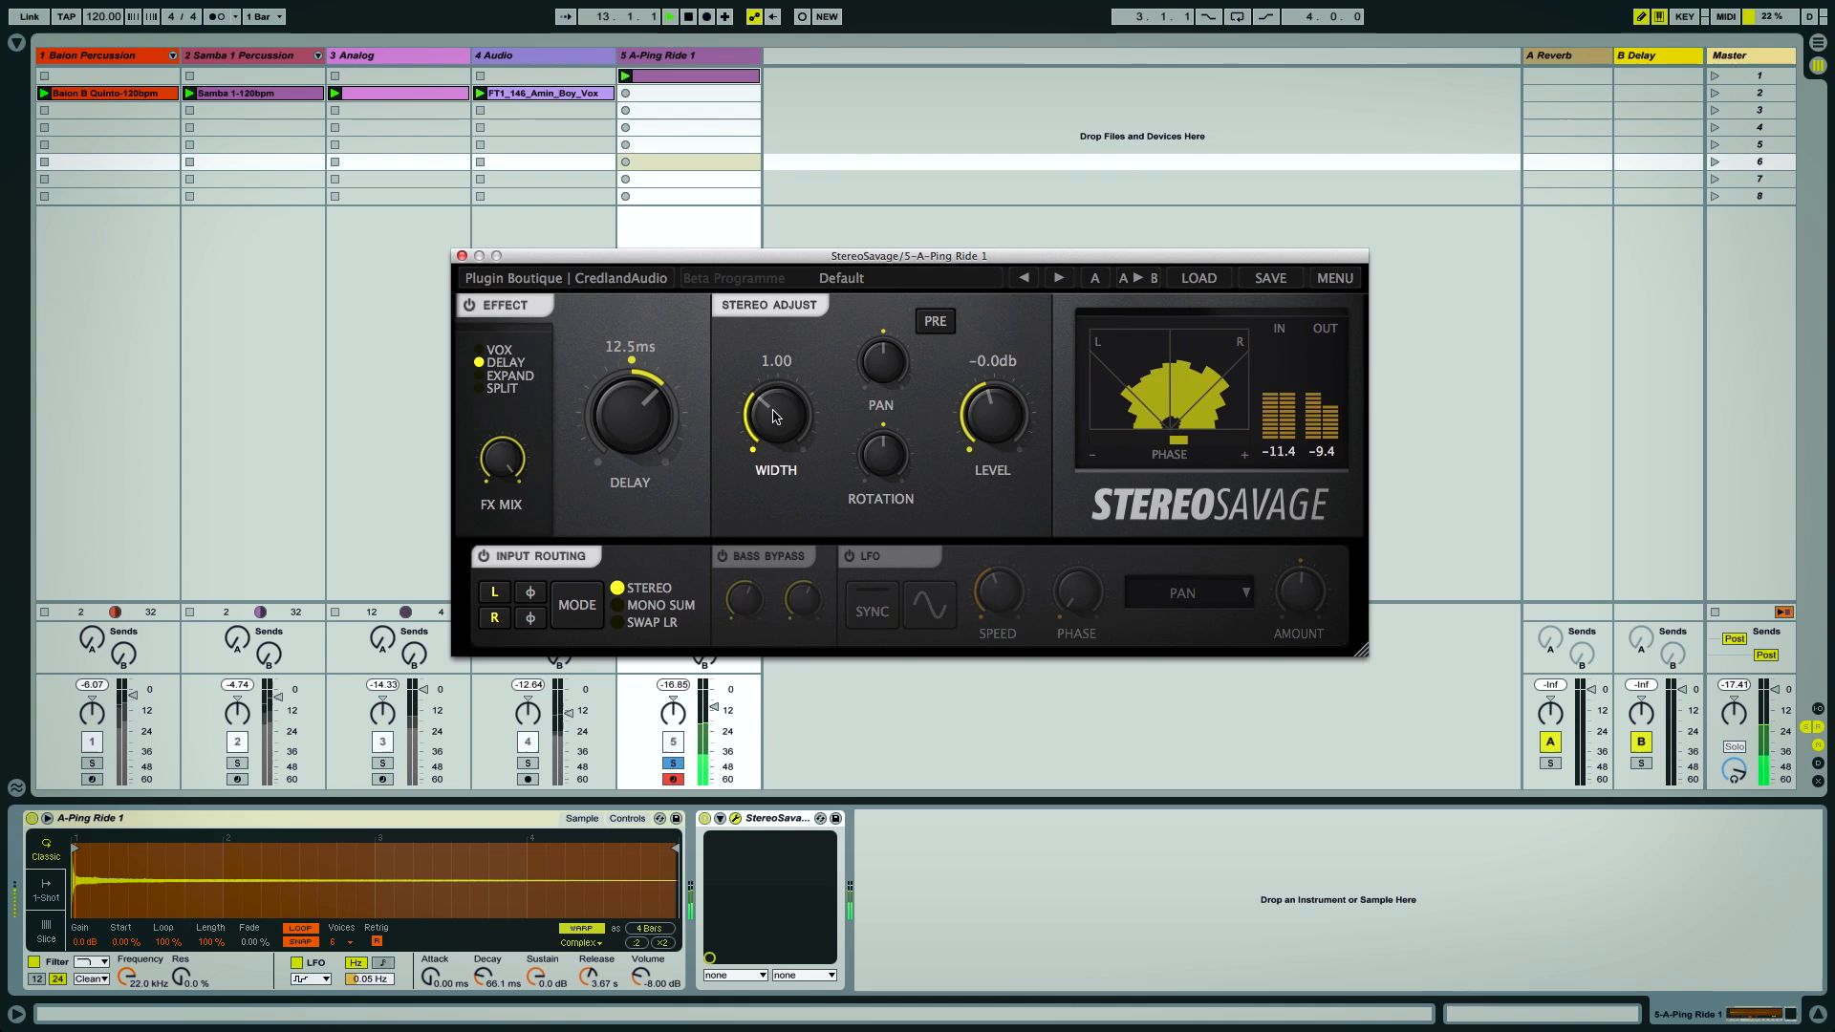
Switch the Ride effect to Split mode, raise Focus to 0.3, and bypass then re-enable the effect section
{"action": "left_click", "coordinate": [502, 388]}
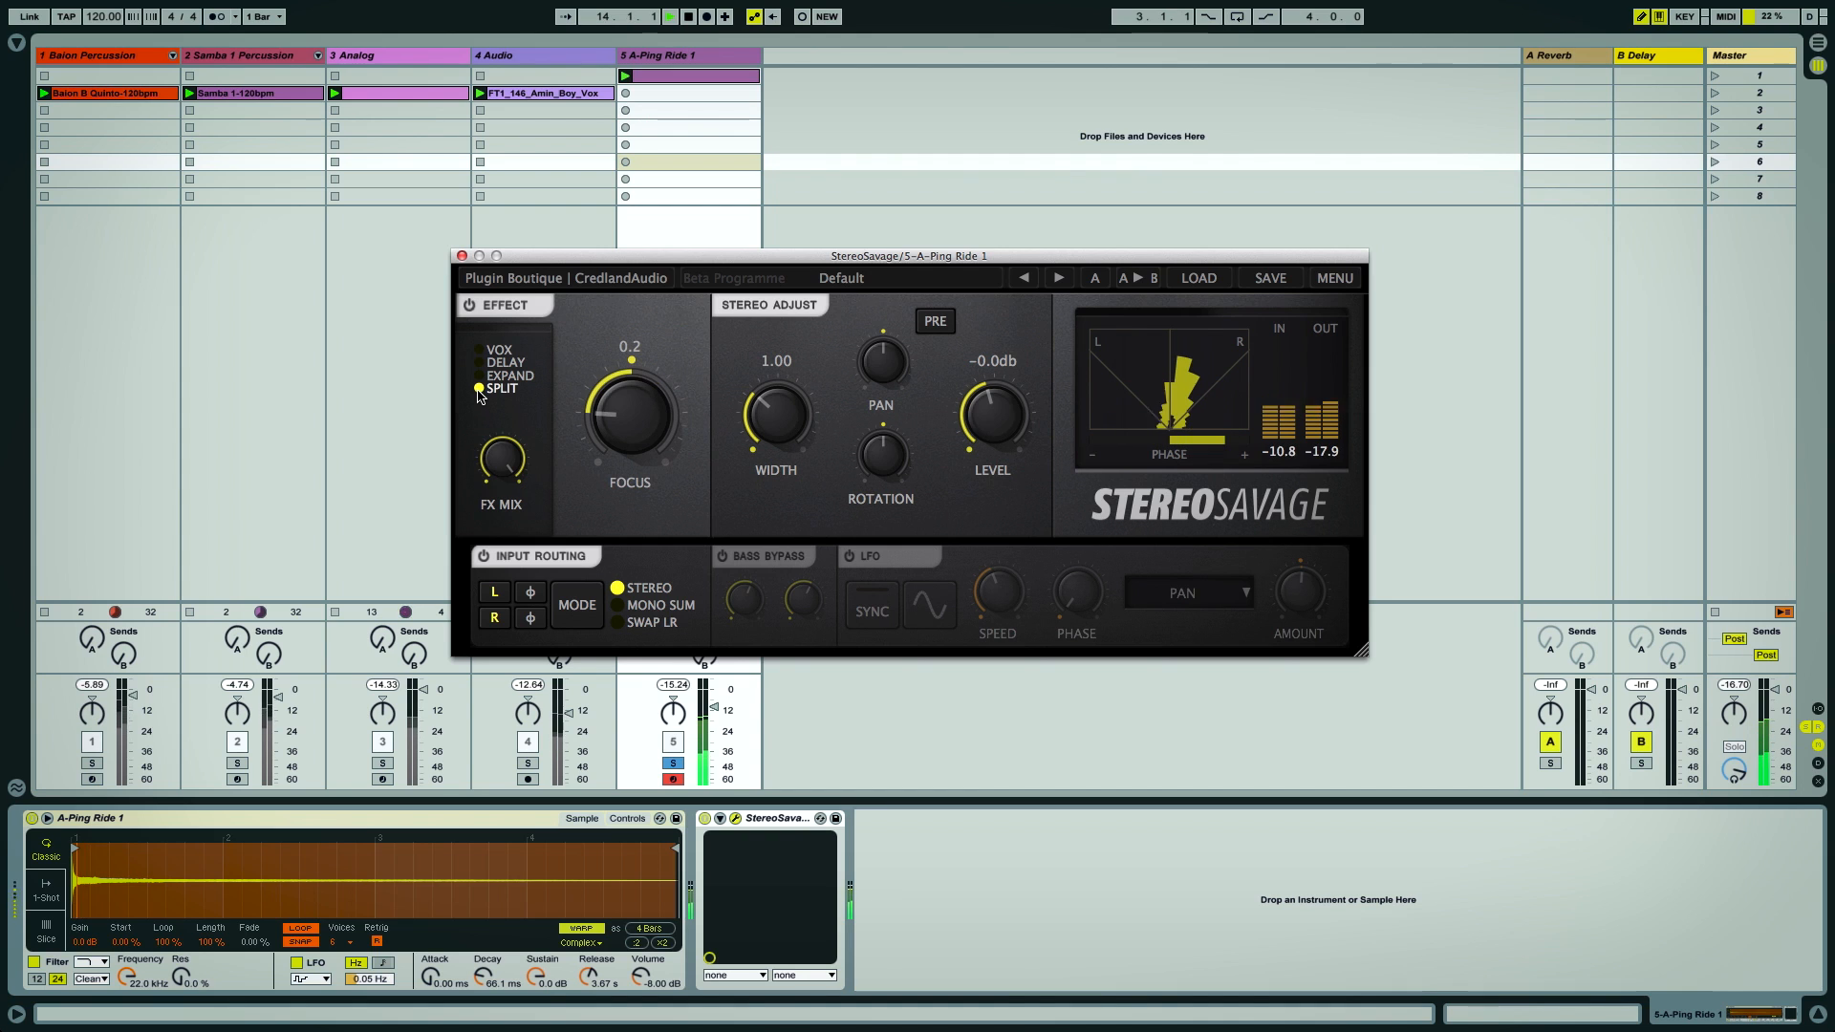
{"action": "mouse_move", "coordinate": [621, 420]}
{"action": "left_mouse_down"}
{"action": "mouse_move", "coordinate": [662, 278]}
{"action": "mouse_move", "coordinate": [639, 409]}
{"action": "left_mouse_up"}
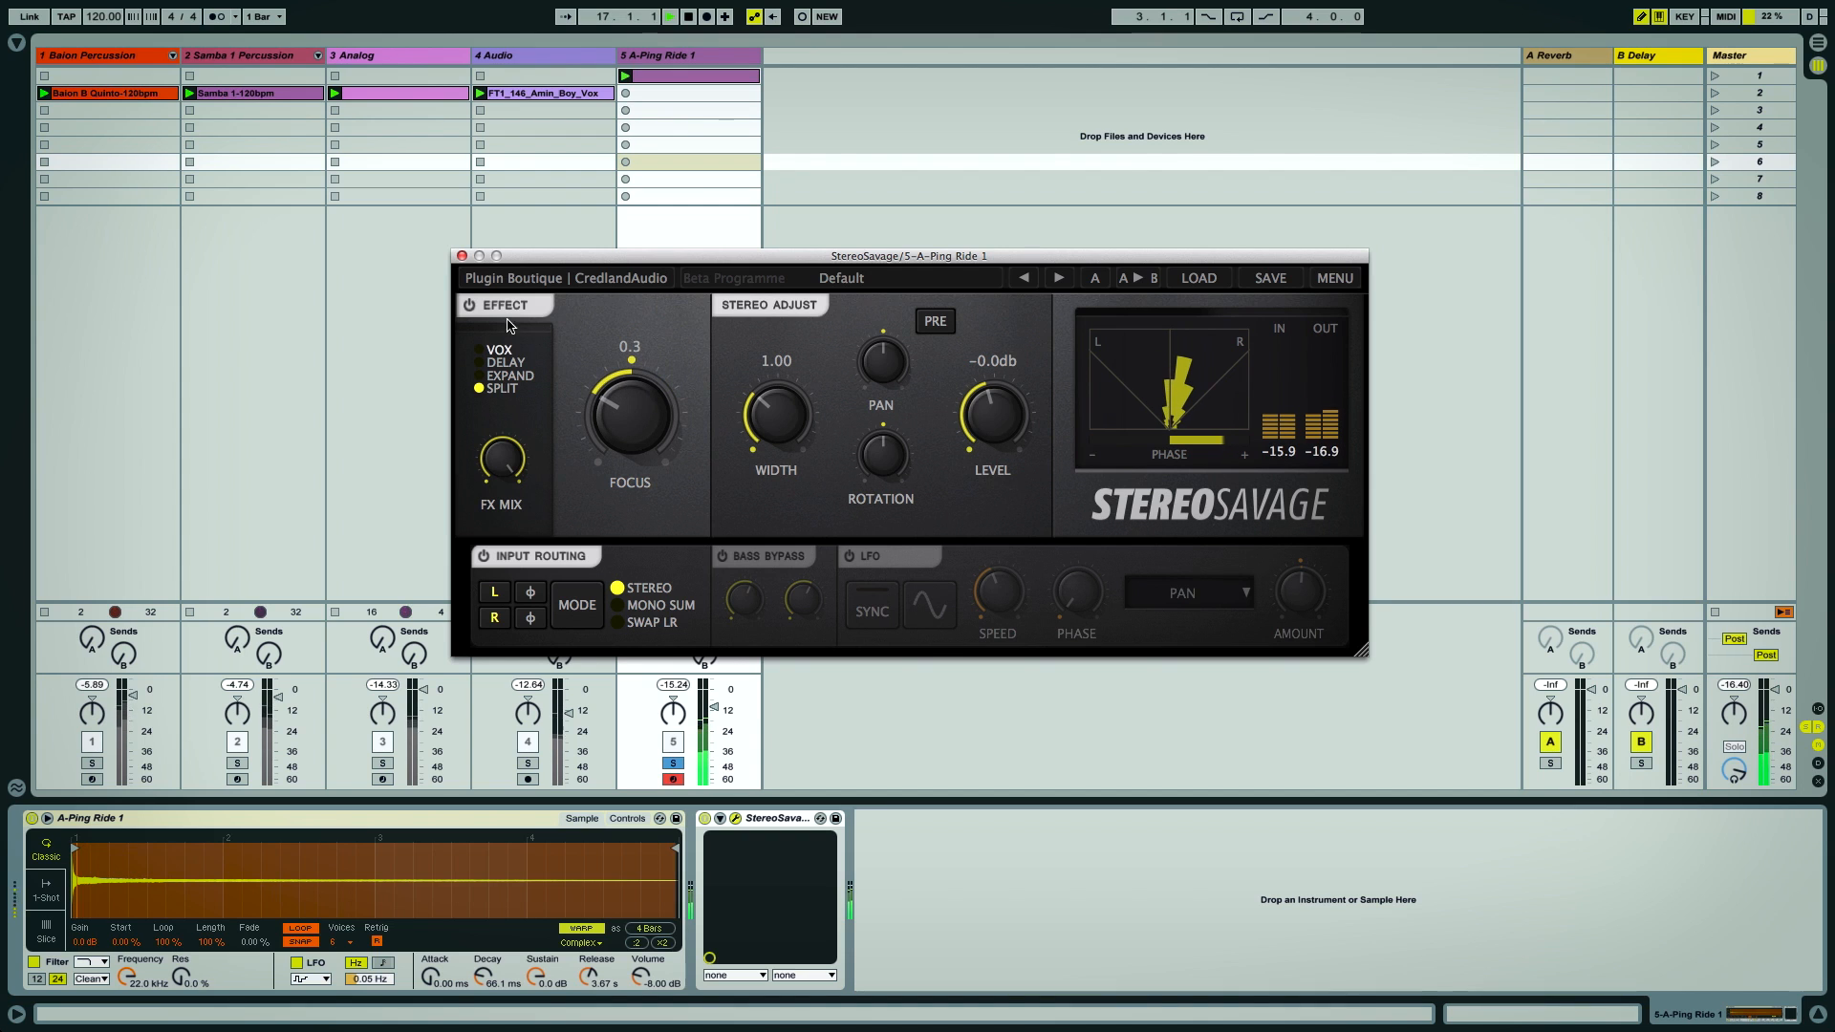
{"action": "left_click", "coordinate": [469, 306]}
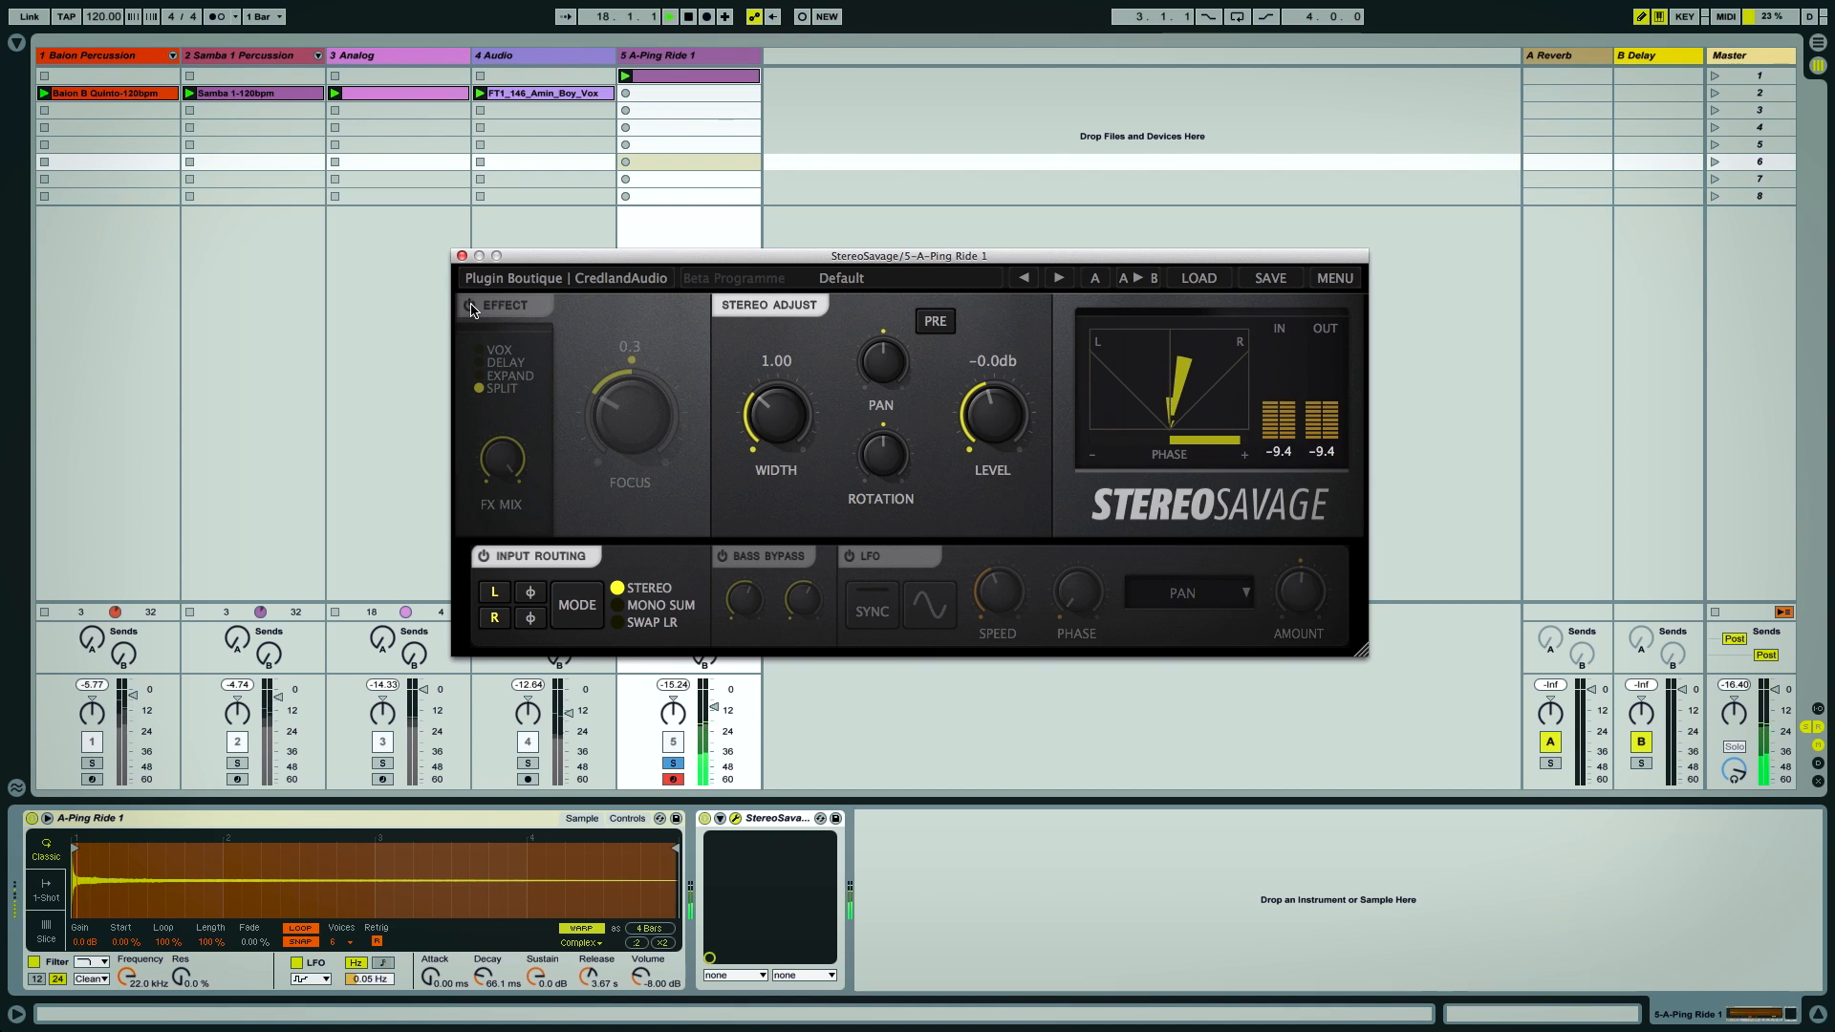
{"action": "left_click", "coordinate": [470, 306]}
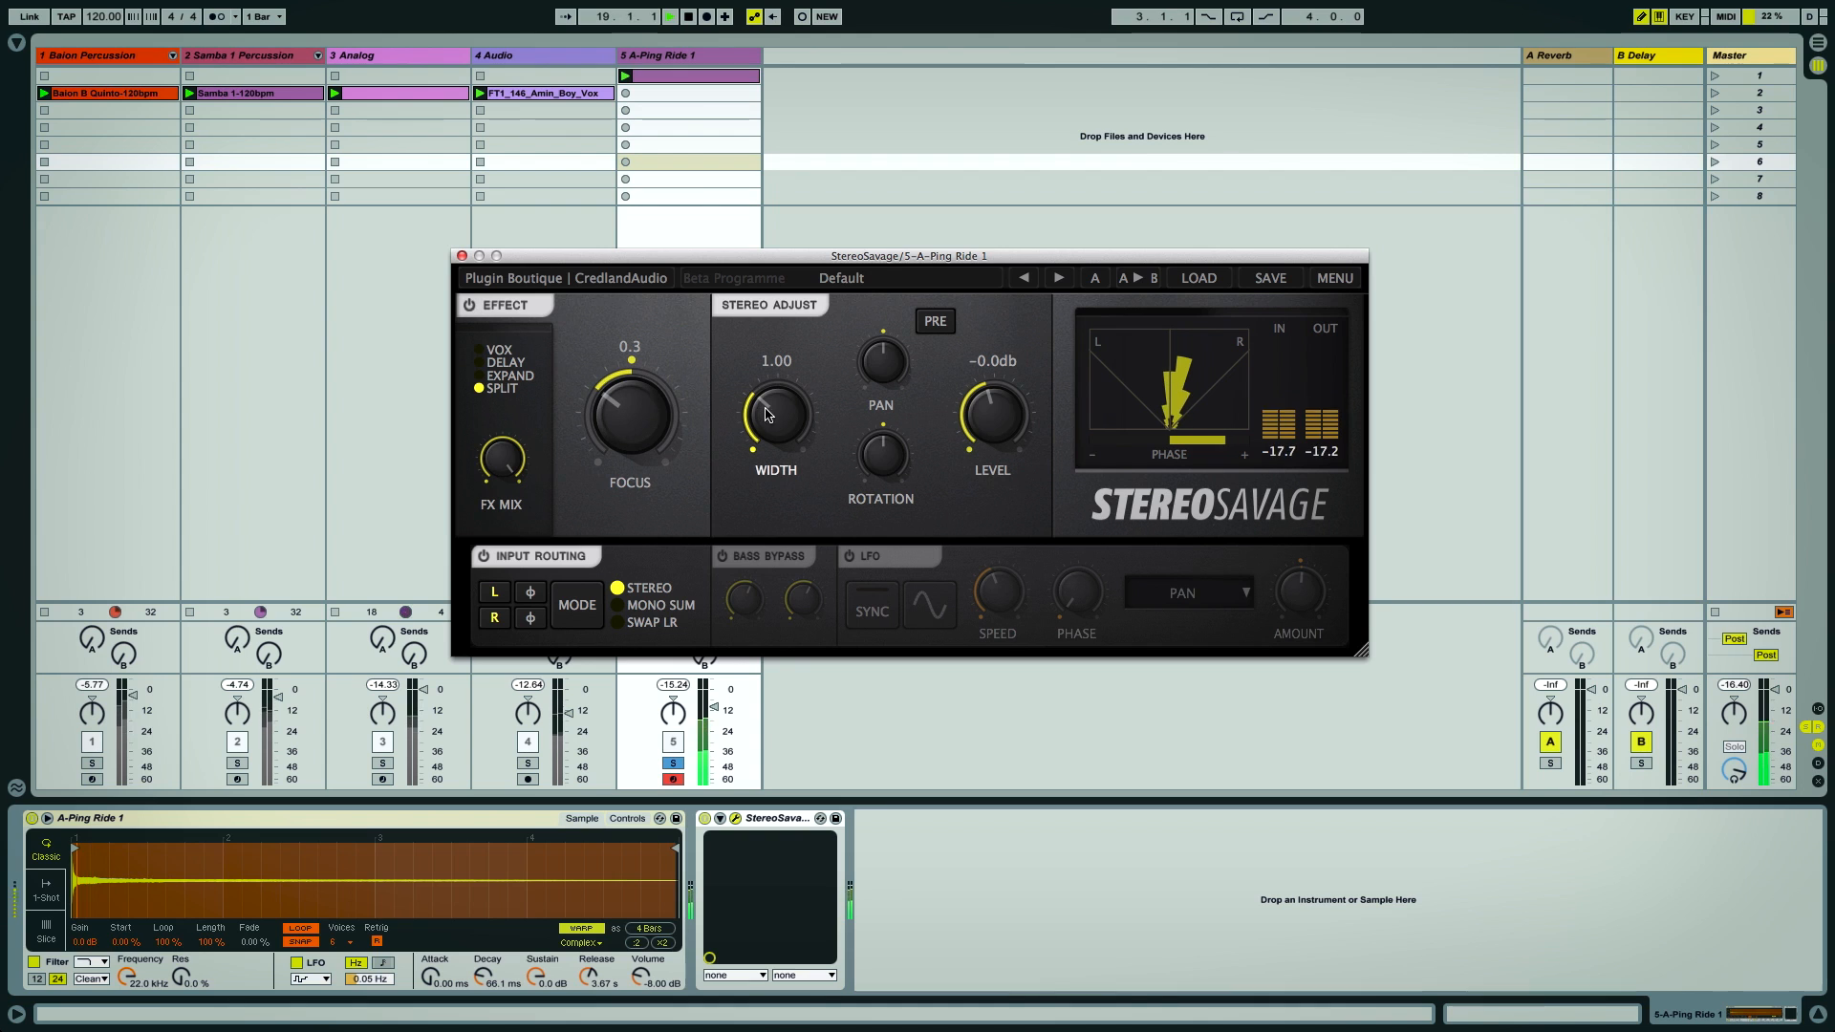
Collapse the Ride plugin's Width to 0.00 and reset it to 1.00
{"action": "left_click_drag", "start_coordinate": [765, 413], "coordinate": [853, 640]}
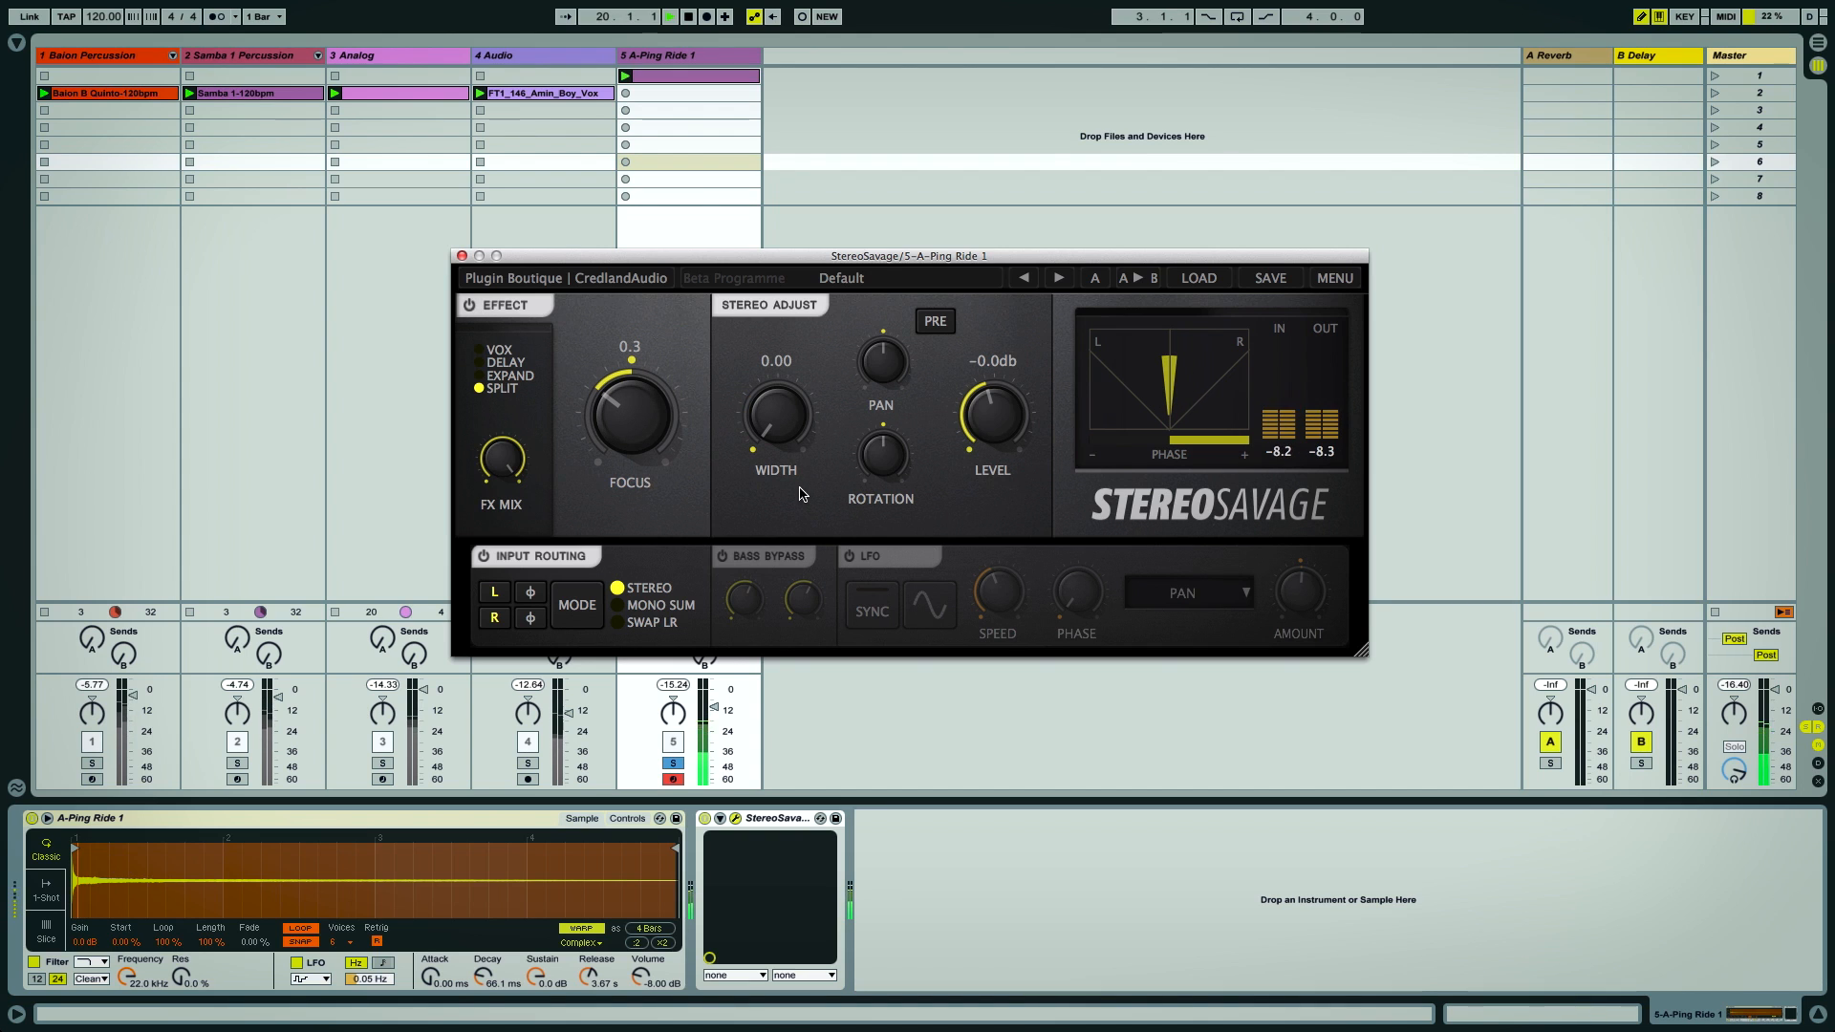
{"action": "double_click", "coordinate": [777, 417]}
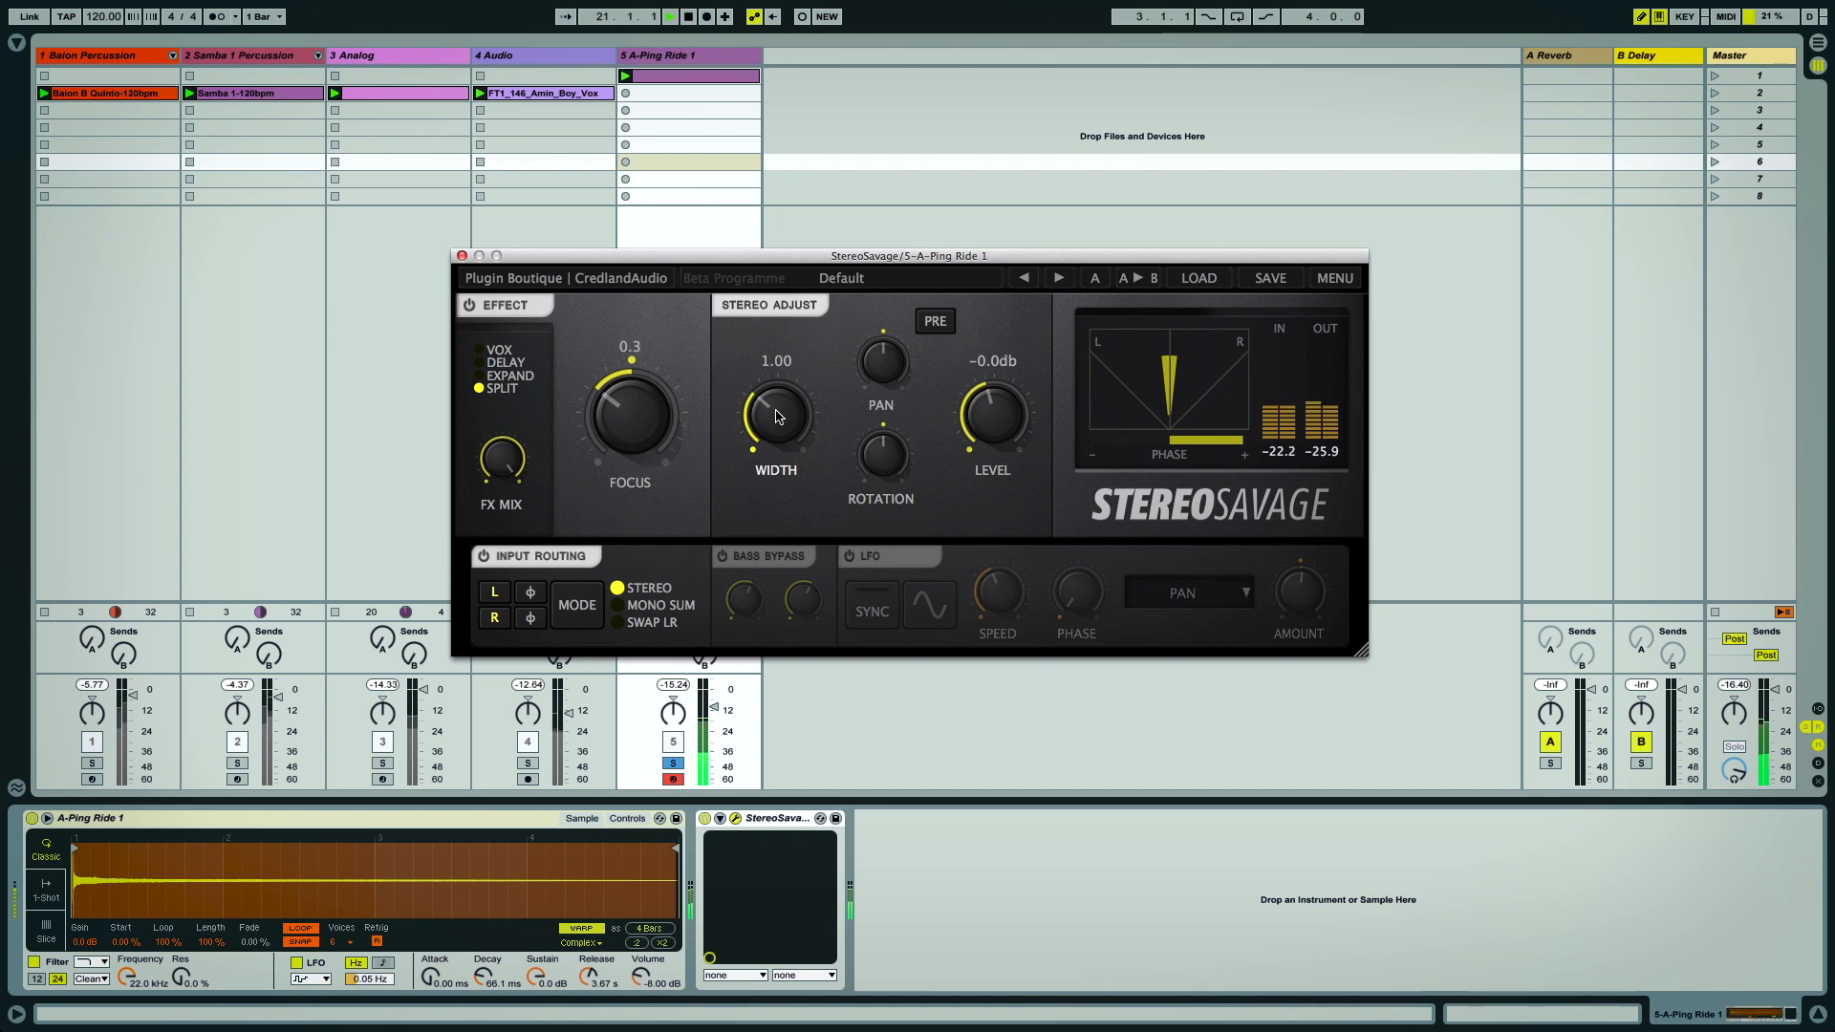